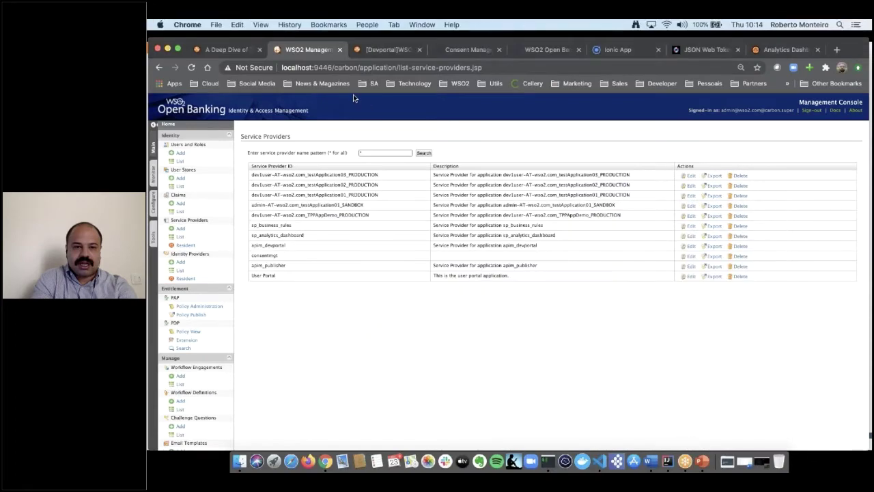
# Step: Flip to the Key Components slide and back, then show the Publisher's seven APIs
pyautogui.press('super+Tab')
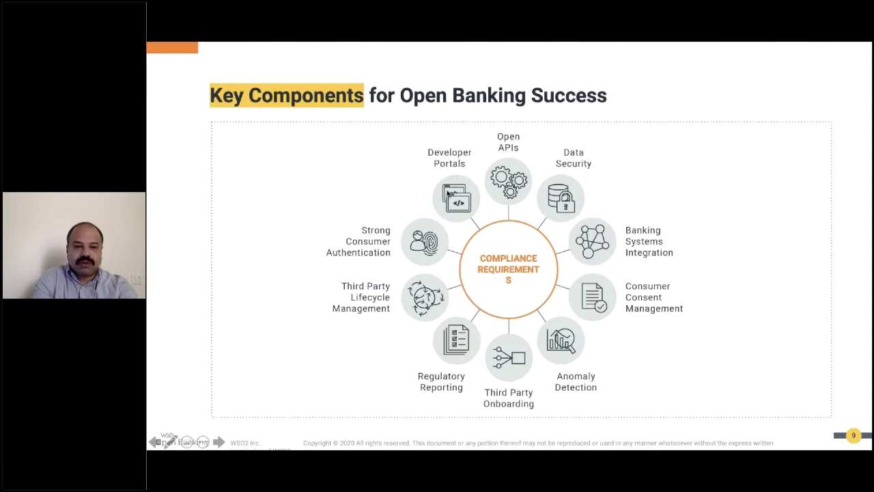
pyautogui.press('super+Tab')
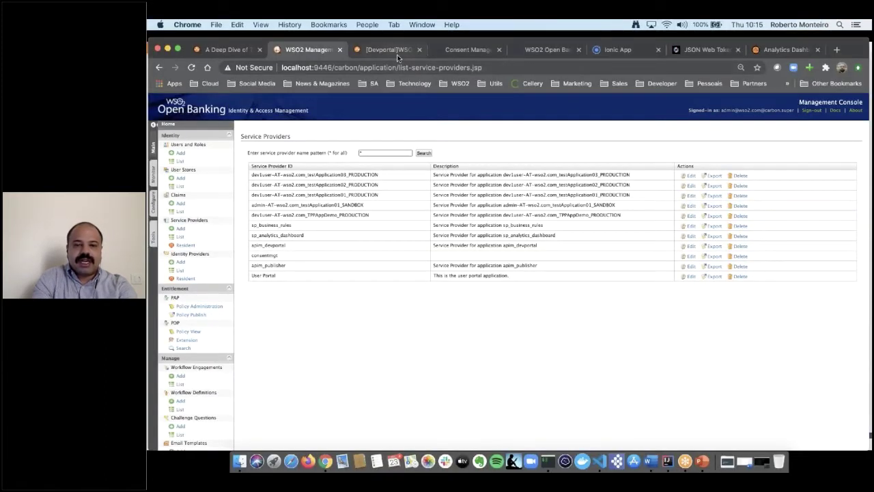
pyautogui.click(389, 49)
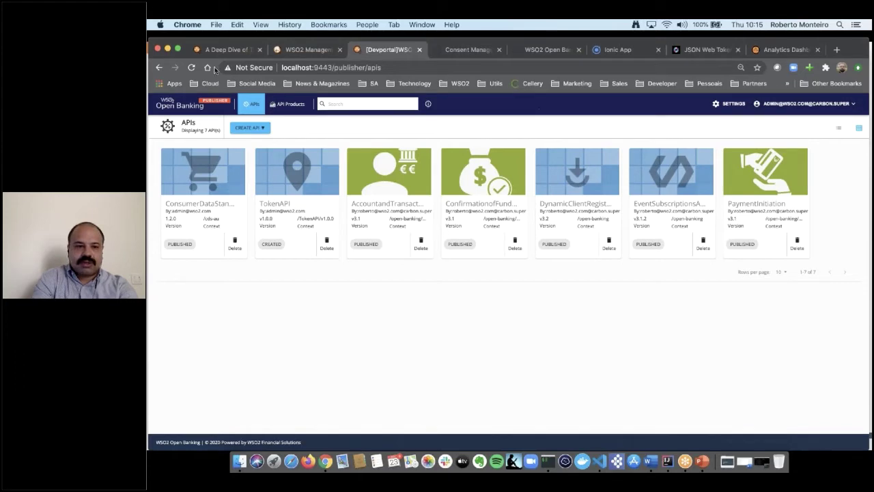
# Step: Show the localhost:9443/devportal/apis catalogue in full-screen Chrome with the toolbar hidden
pyautogui.click(178, 49)
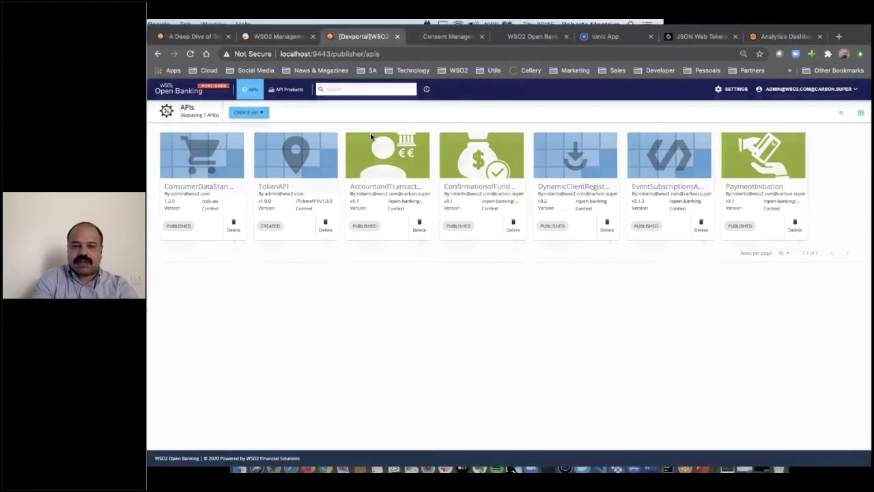
pyautogui.click(425, 86)
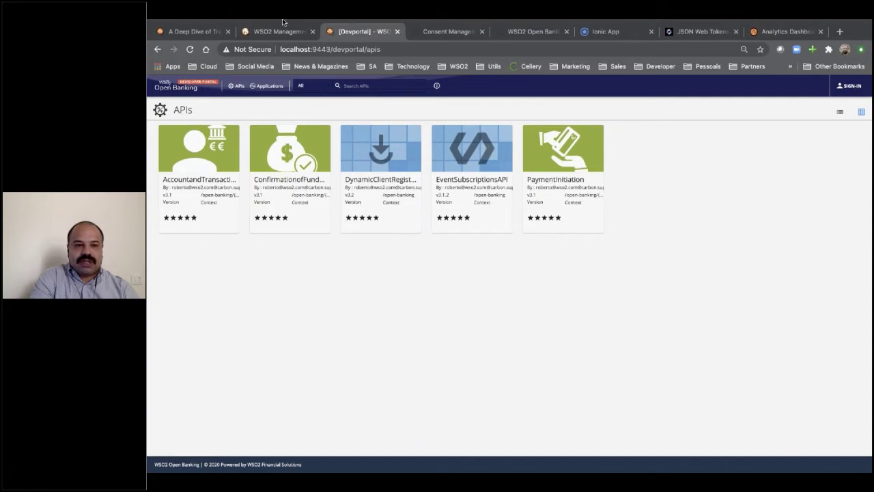
pyautogui.click(260, 25)
pyautogui.click(266, 45)
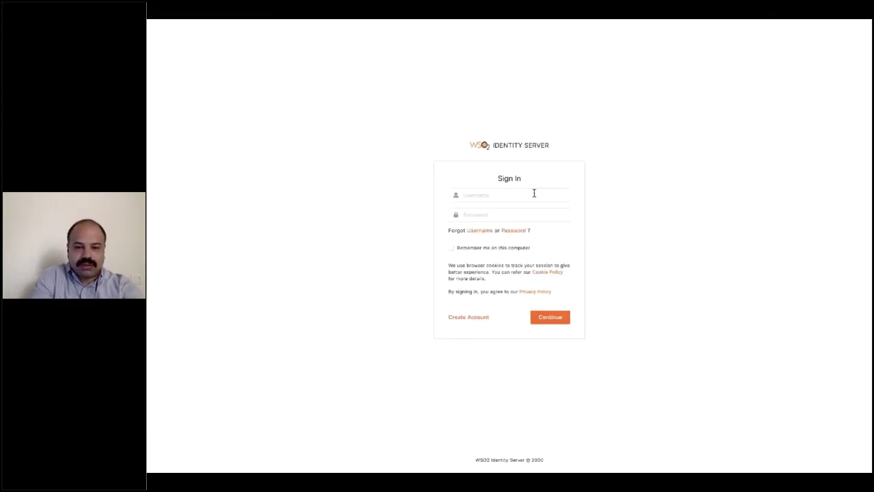
# Step: Sign in with the saved developer username and password, keeping Remember me ticked
pyautogui.click(532, 195)
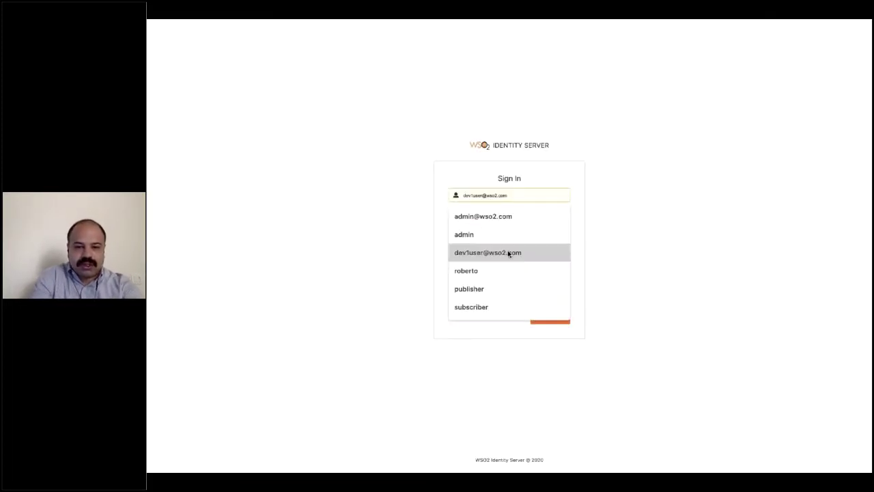
pyautogui.click(508, 250)
pyautogui.click(497, 214)
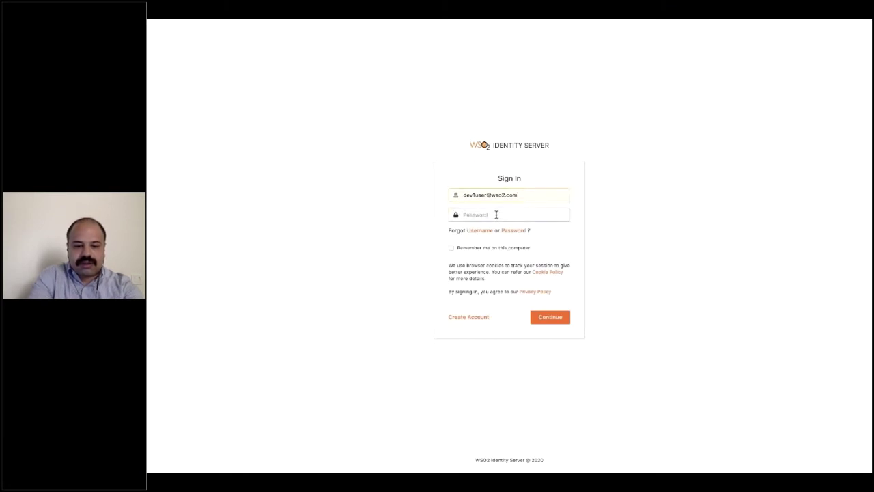
pyautogui.write('•••')
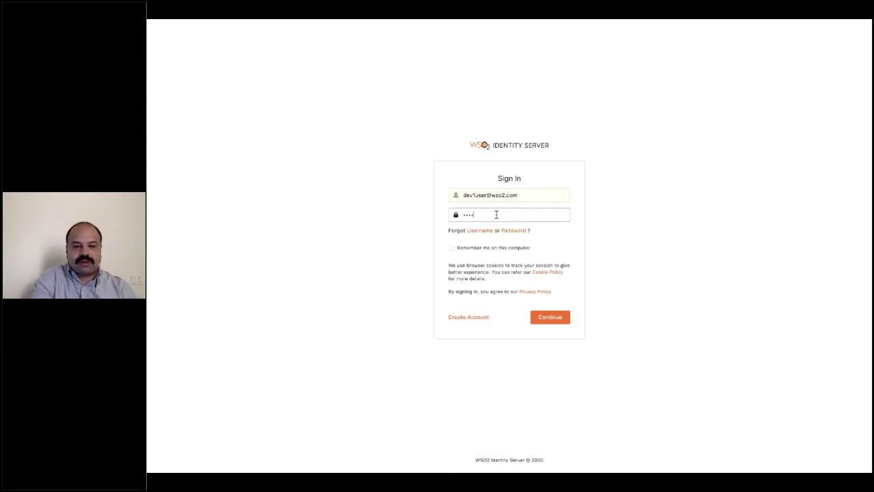
pyautogui.click(451, 247)
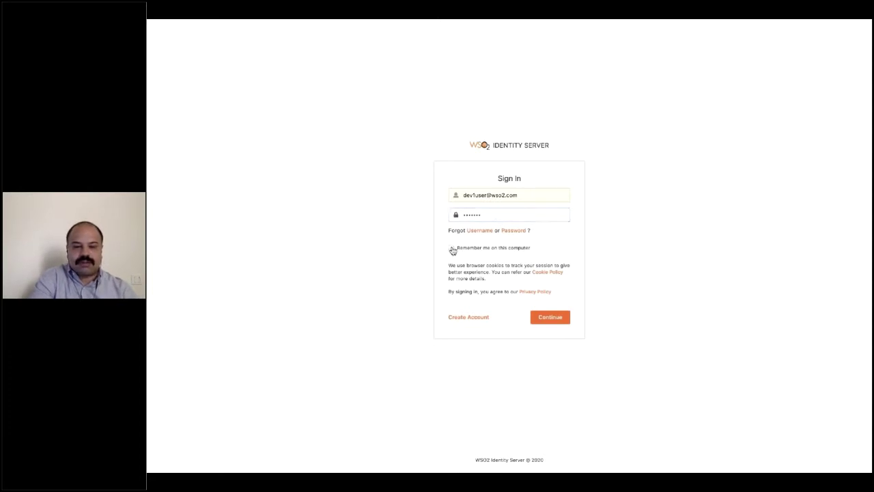
pyautogui.click(541, 317)
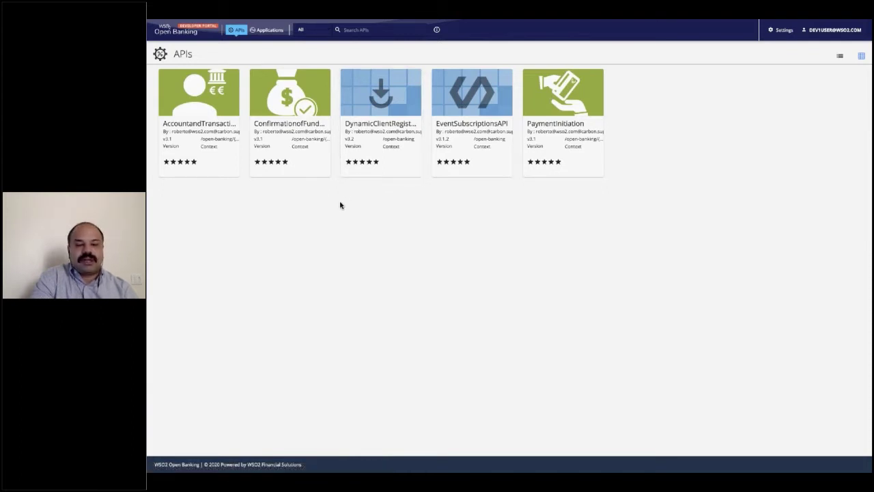
# Step: Open the AccountandTransaction v3.1 API overview and scroll through its resource endpoints
pyautogui.click(212, 104)
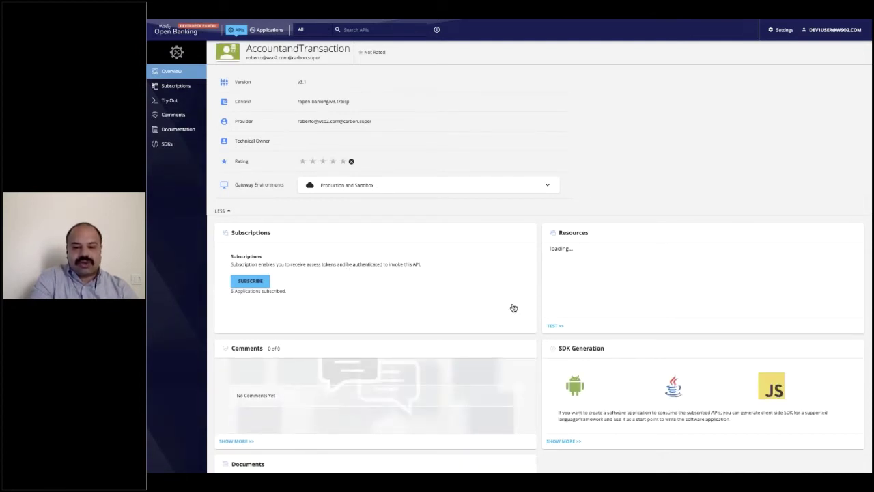
pyautogui.scroll(-1, 480, 316)
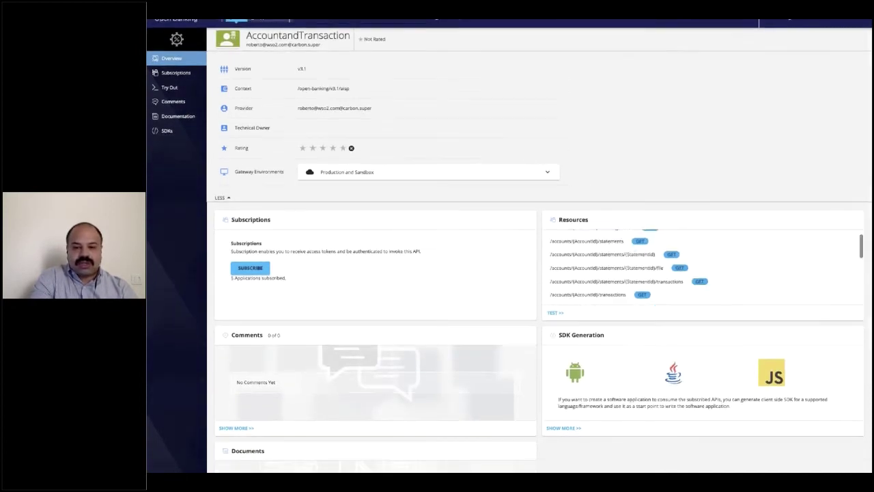
pyautogui.scroll(-5, 704, 273)
pyautogui.scroll(-2, 574, 280)
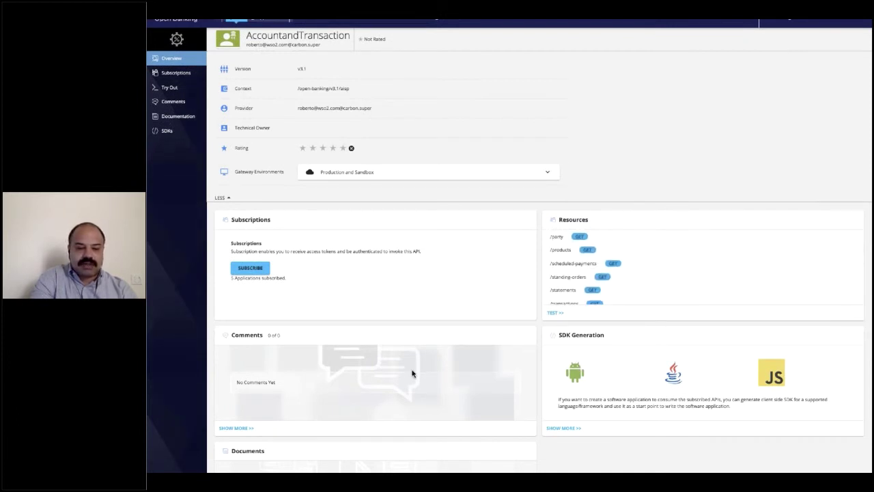
pyautogui.scroll(-3, 412, 372)
pyautogui.scroll(4, 391, 377)
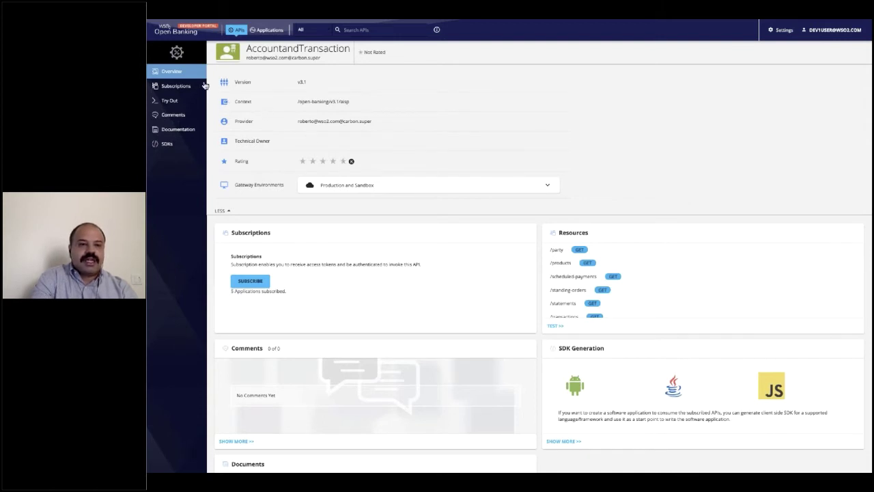
# Step: Create application myMobileApp with Unlimited per-token quota and Reference (Opaque) token type
pyautogui.click(259, 34)
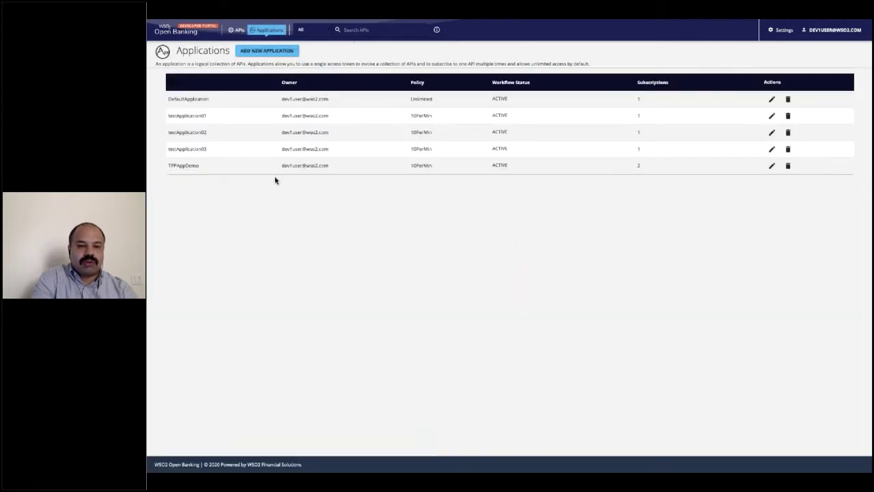
pyautogui.click(266, 50)
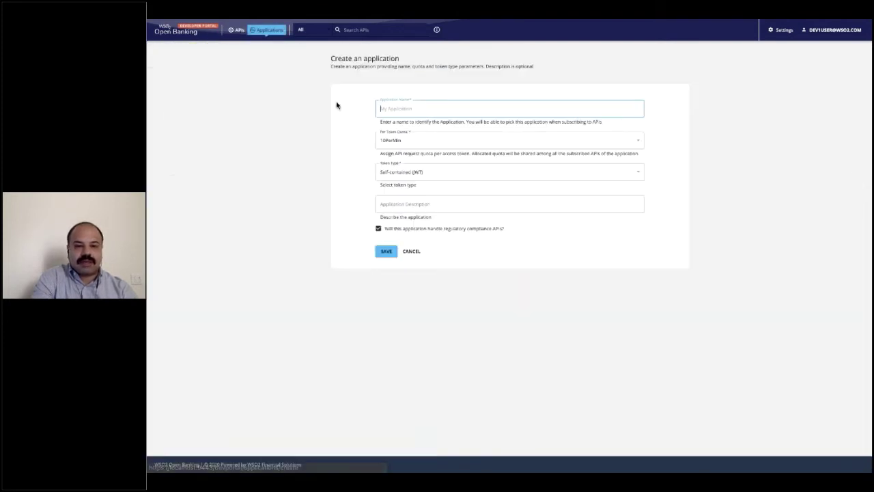
pyautogui.write('my')
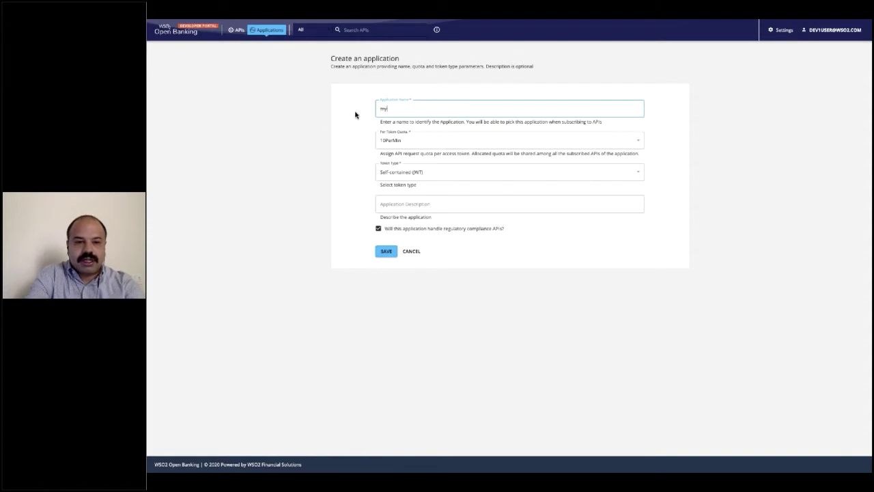
pyautogui.write('MobileApp')
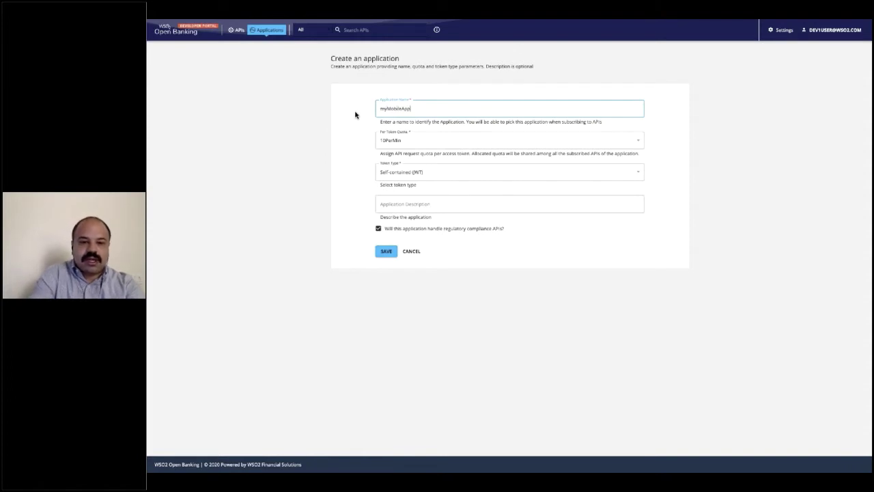
pyautogui.click(396, 143)
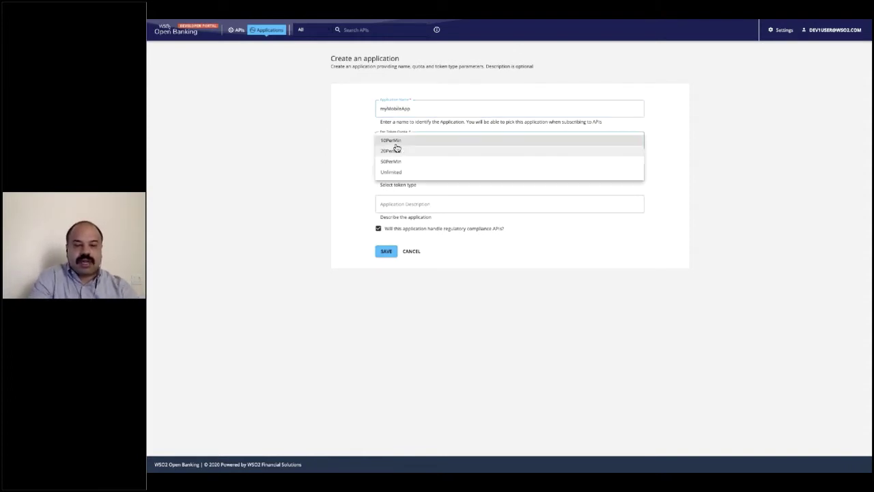
pyautogui.click(406, 172)
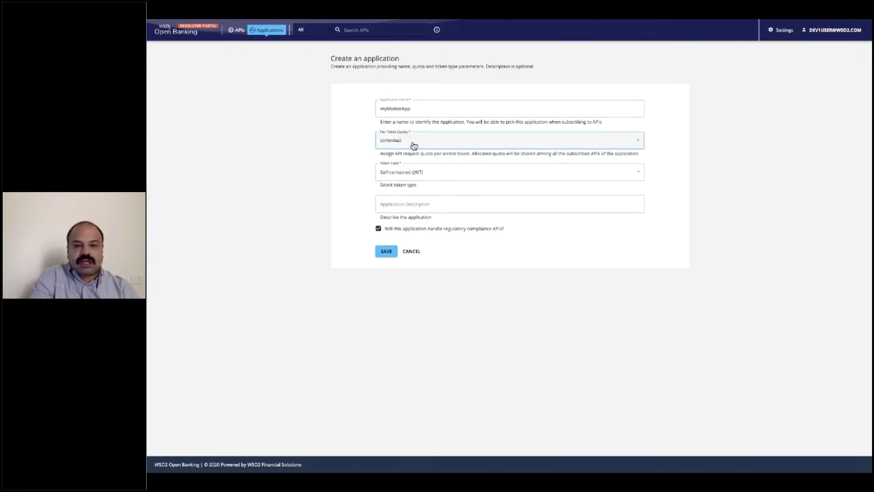
pyautogui.click(409, 144)
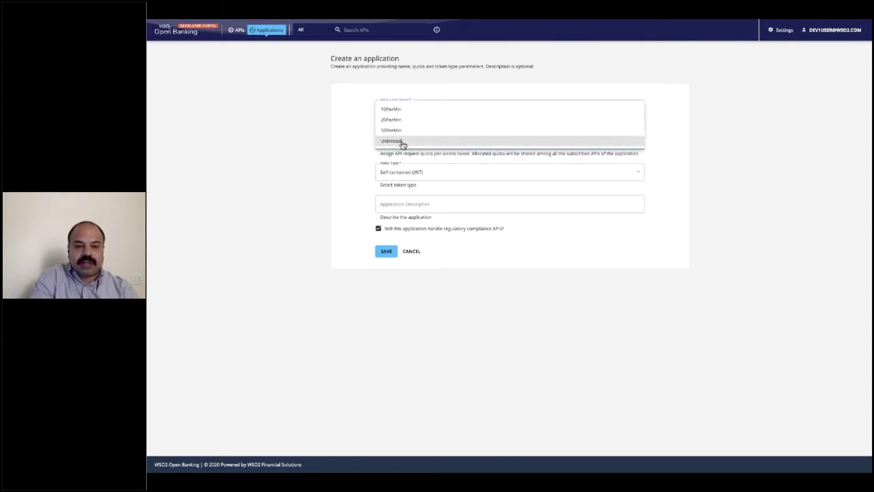
pyautogui.click(403, 144)
pyautogui.click(410, 171)
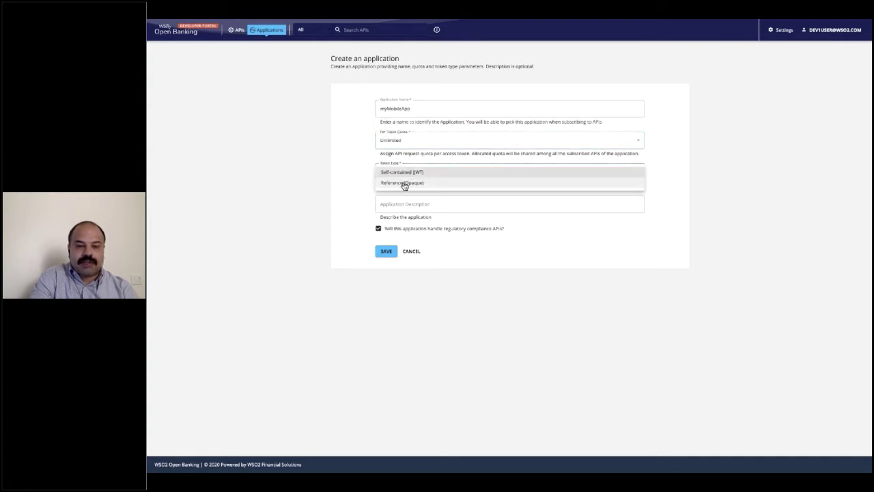
pyautogui.click(404, 183)
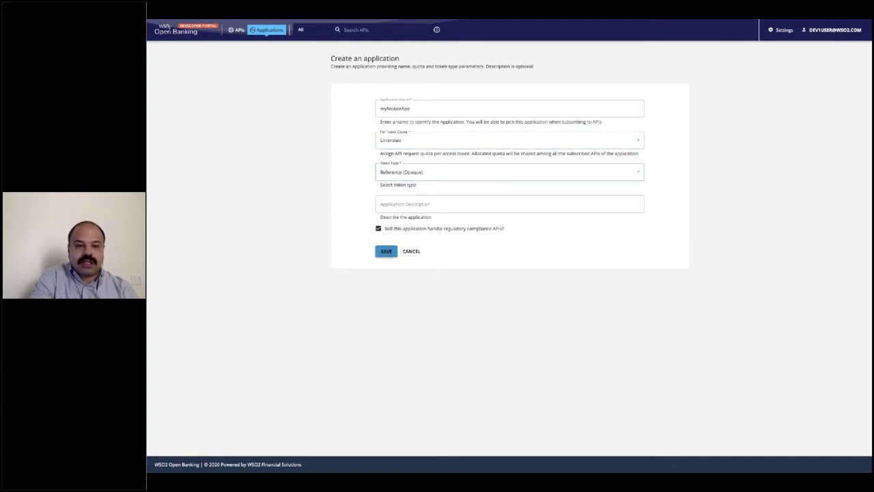
pyautogui.click(386, 250)
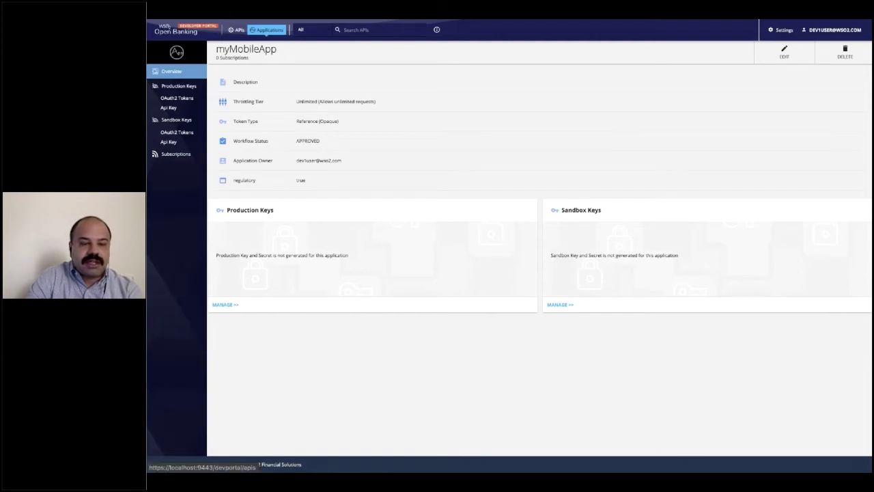
# Step: Subscribe myMobileApp to AccountandTransaction at the Unlimited tier and return to the API list
pyautogui.click(236, 30)
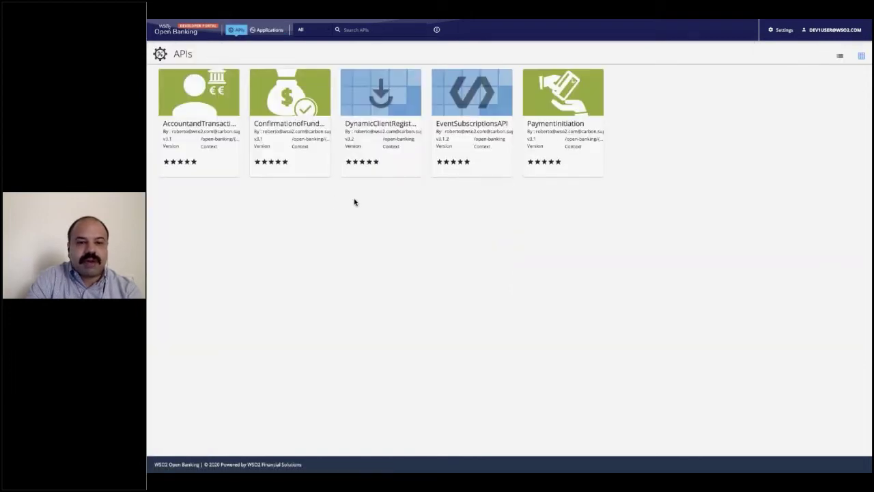
pyautogui.click(224, 111)
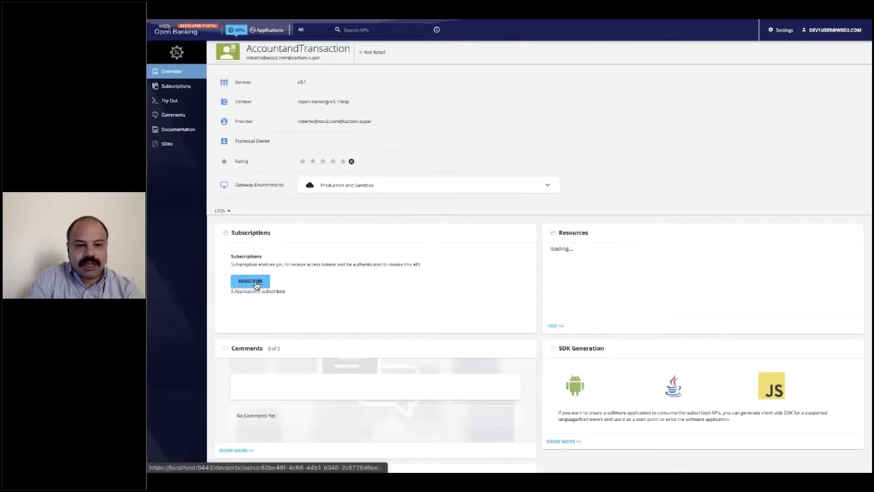
pyautogui.click(250, 281)
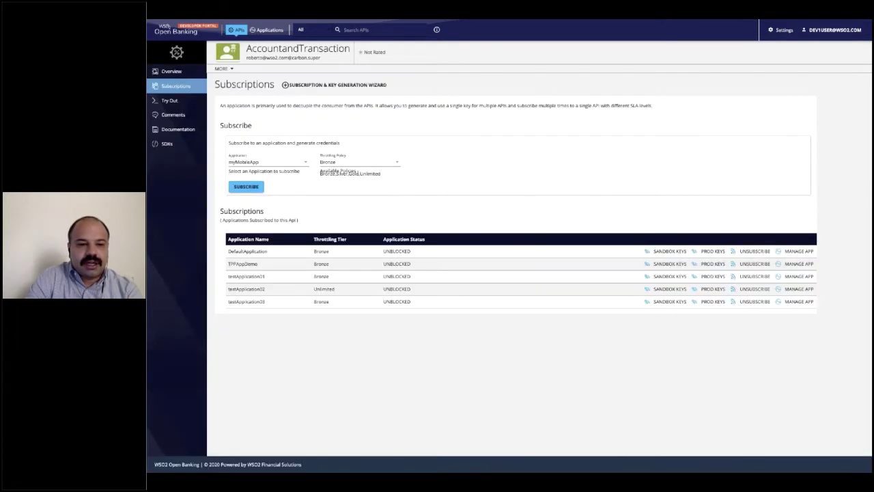
pyautogui.click(334, 164)
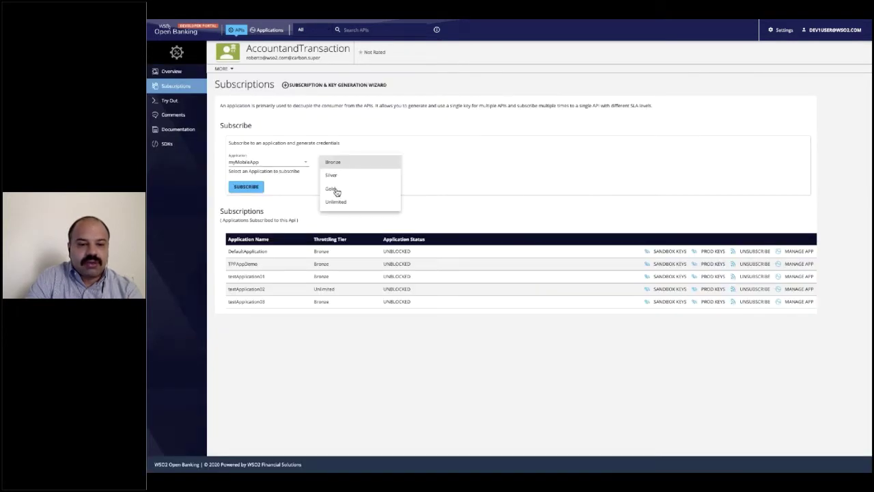
pyautogui.click(339, 202)
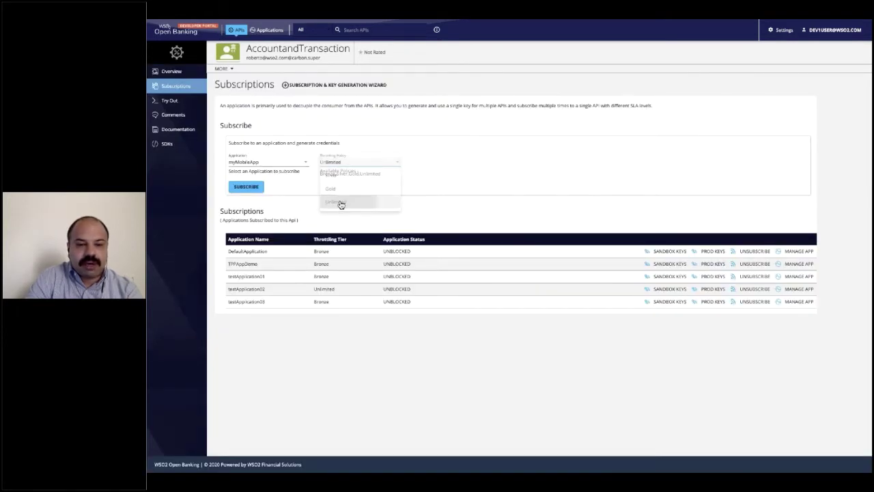
pyautogui.click(345, 163)
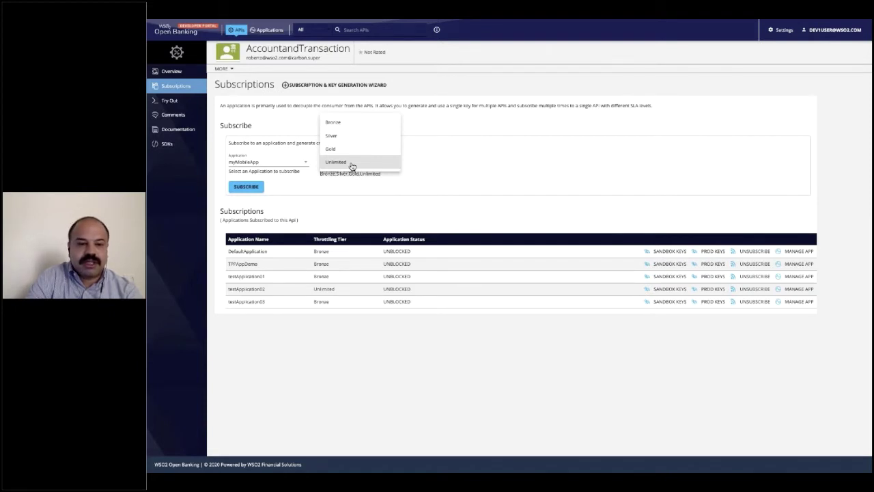
pyautogui.click(352, 164)
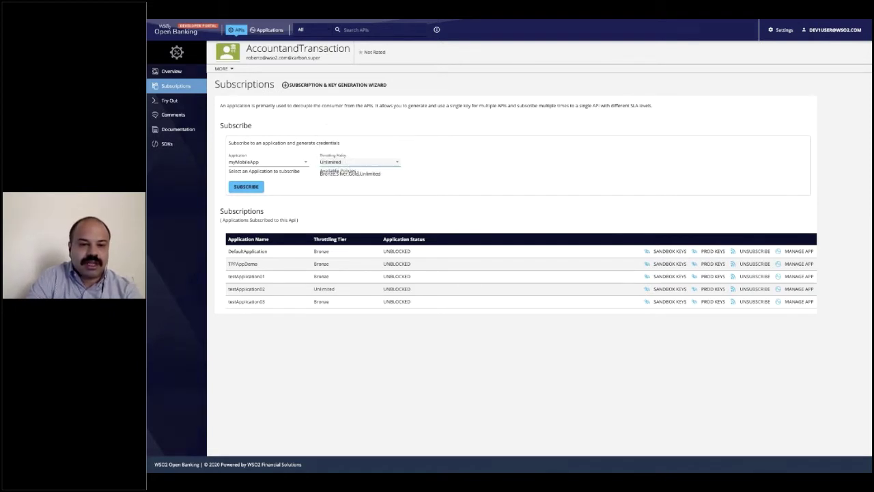
pyautogui.click(250, 189)
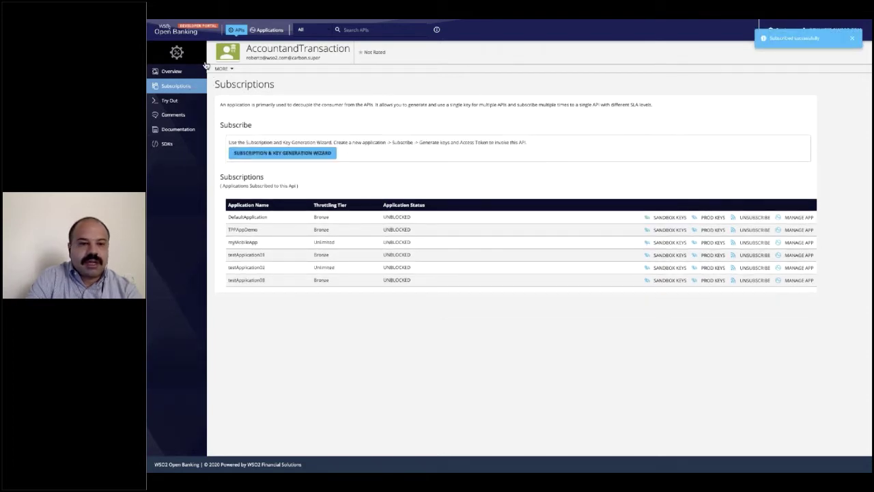
pyautogui.click(236, 30)
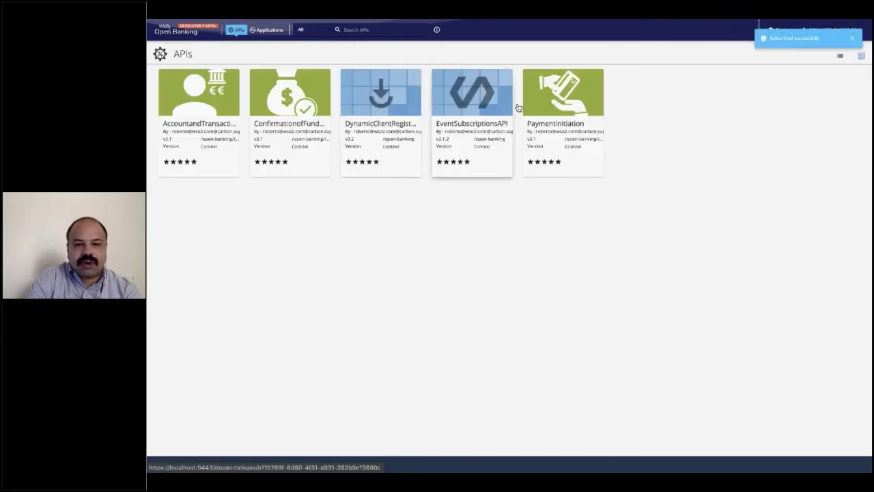
# Step: Subscribe myMobileApp to PaymentInitiation at the Gold tier and show the applications list
pyautogui.click(563, 116)
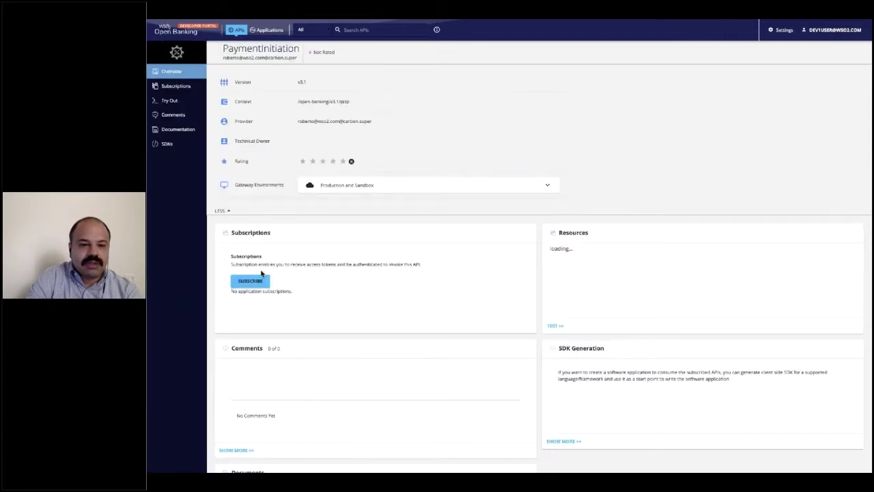
pyautogui.click(259, 281)
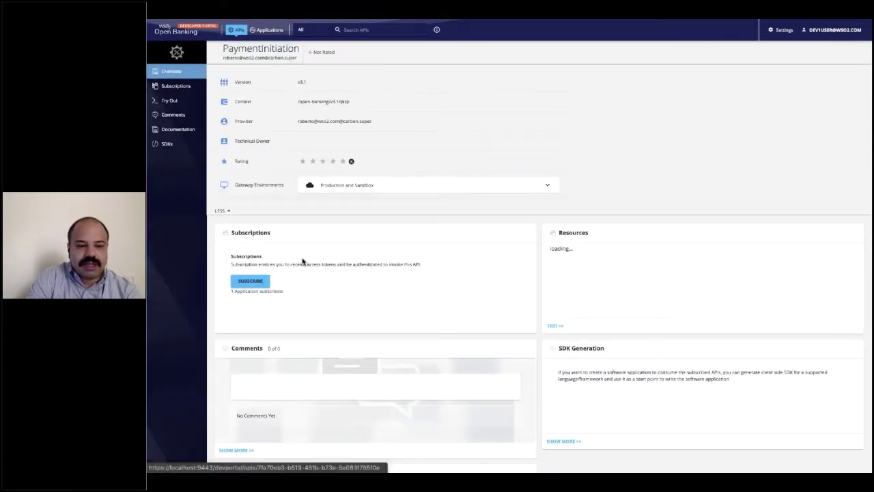
pyautogui.click(259, 284)
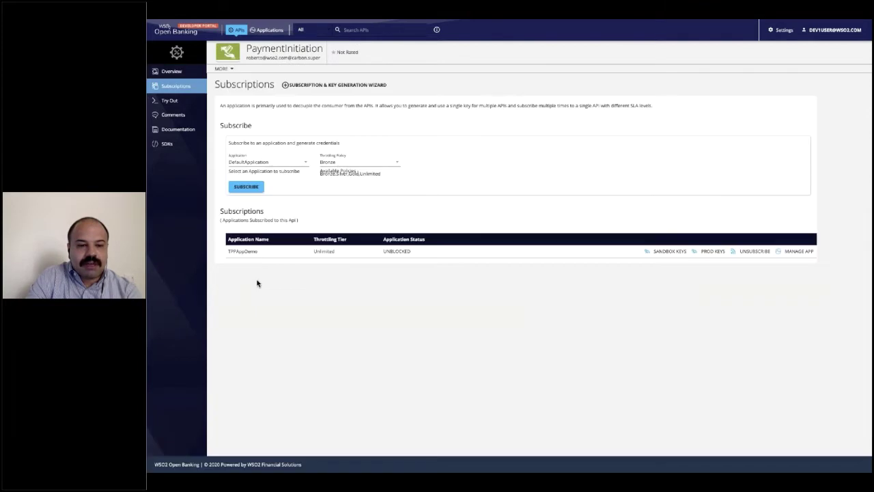
pyautogui.click(273, 164)
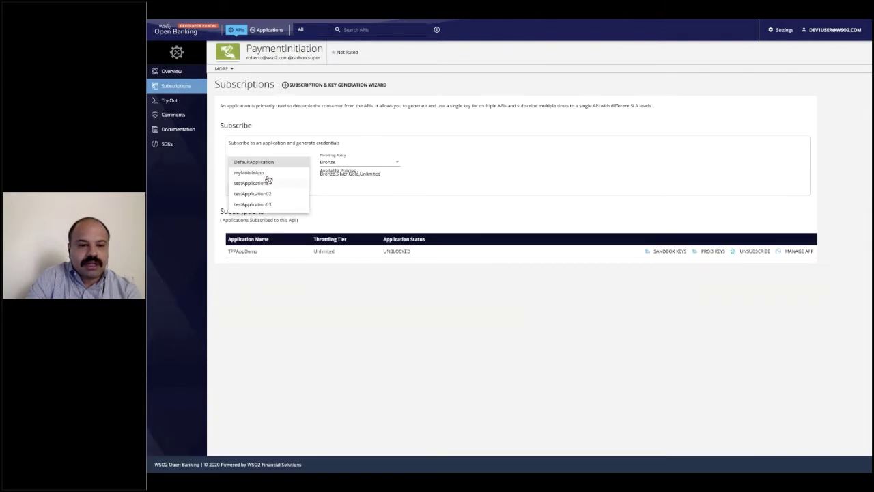
pyautogui.click(267, 176)
pyautogui.click(325, 164)
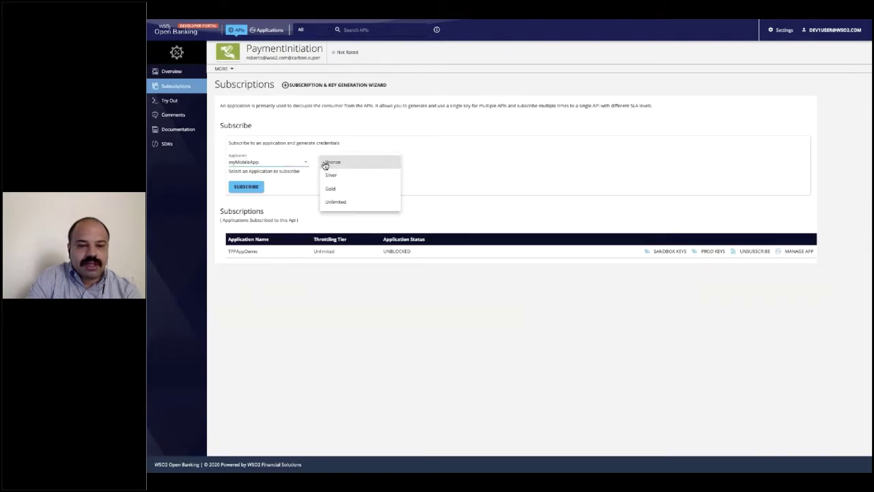
pyautogui.click(325, 165)
pyautogui.click(325, 165)
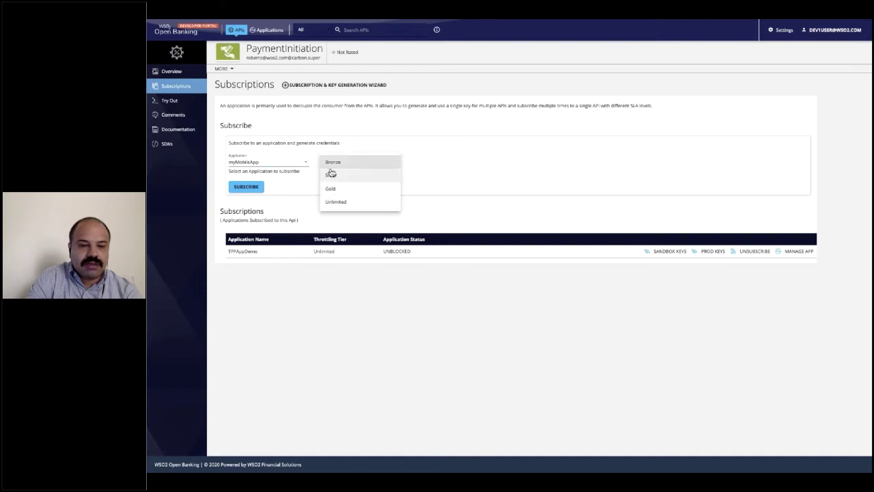
pyautogui.click(330, 189)
pyautogui.click(244, 188)
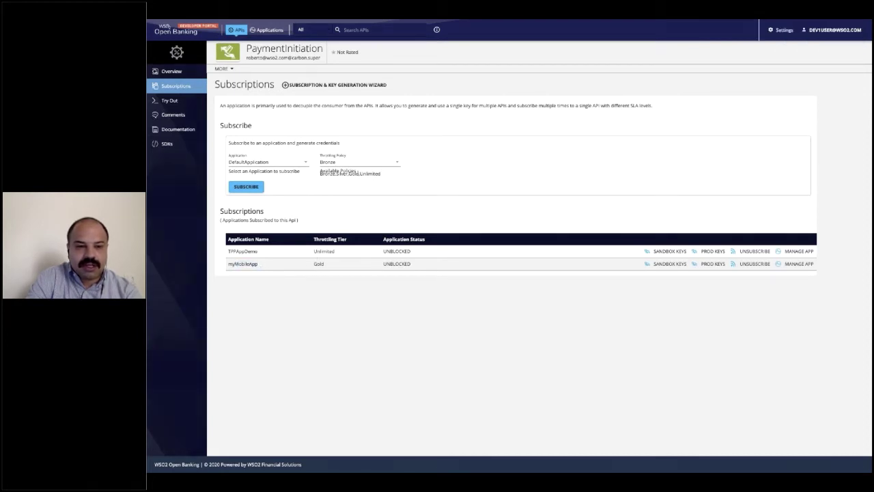
pyautogui.click(267, 31)
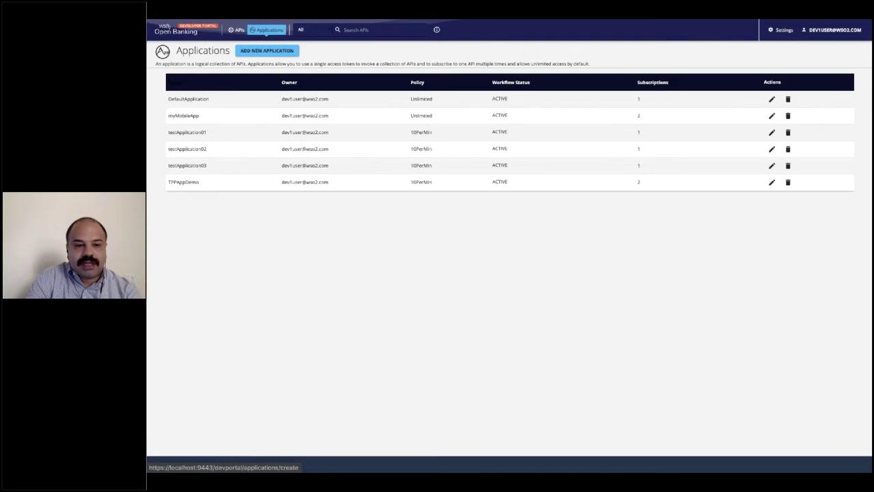
pyautogui.click(191, 119)
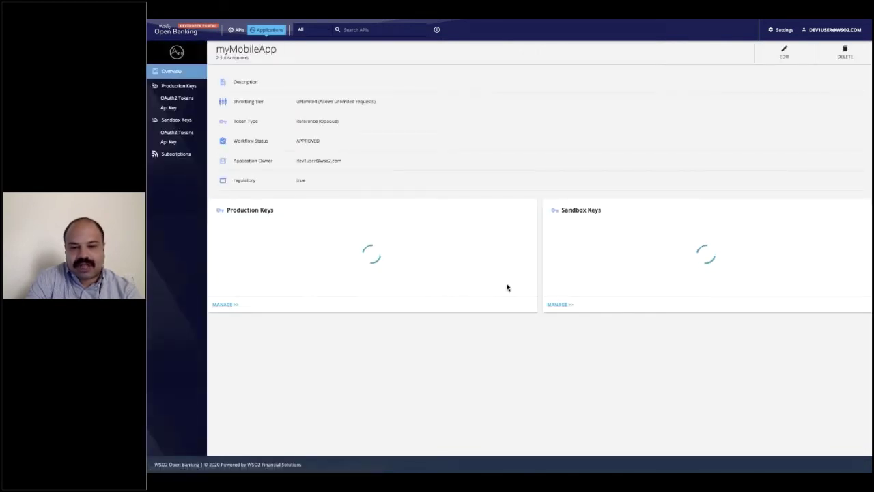
pyautogui.click(560, 305)
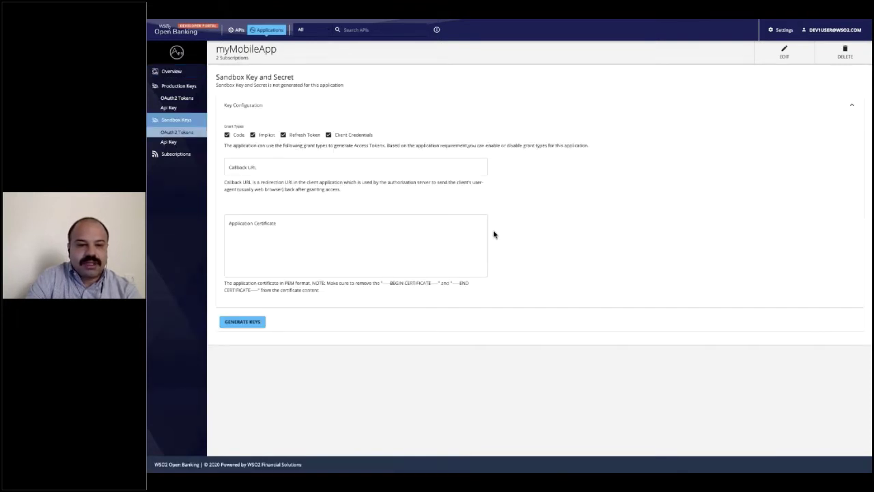
pyautogui.click(413, 169)
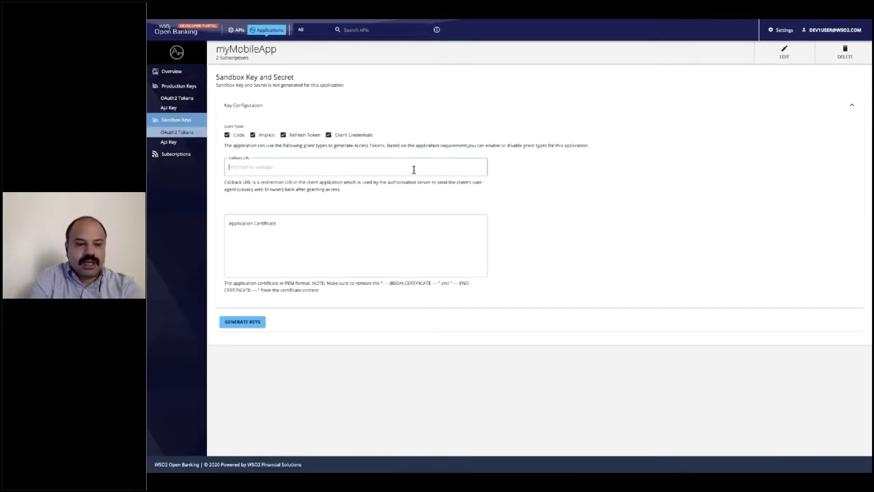
pyautogui.write('https://wso2.com')
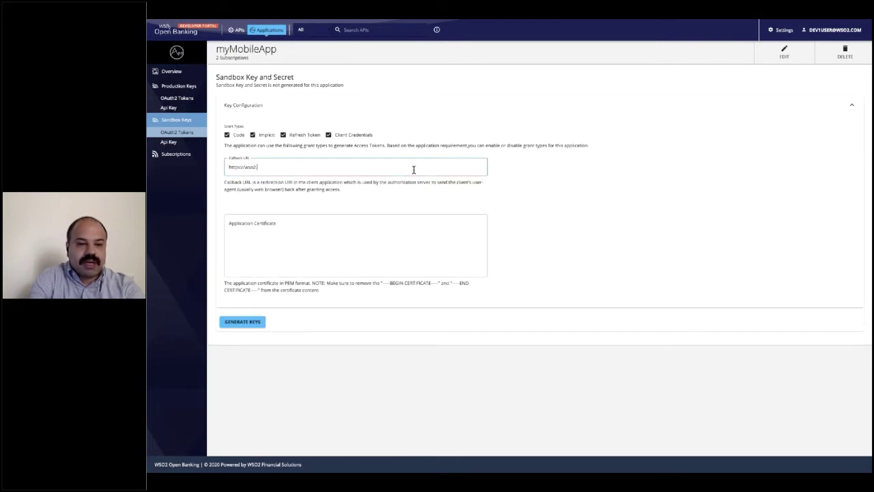
pyautogui.click(376, 228)
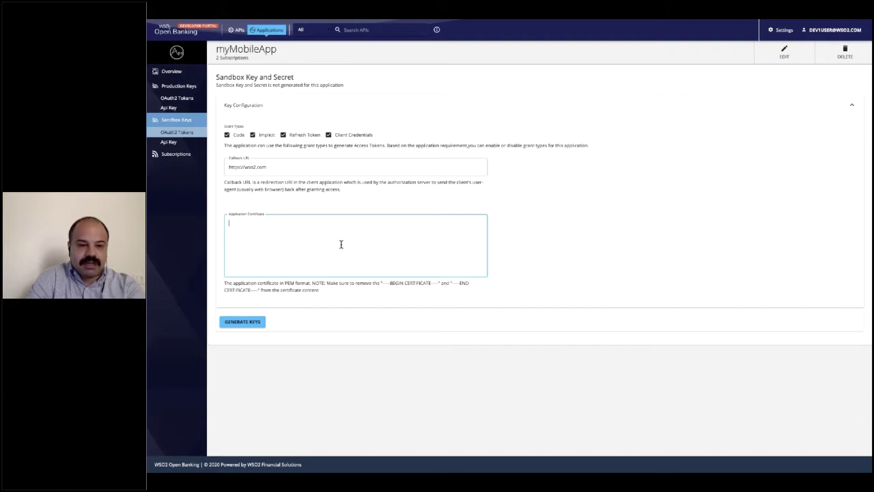
# Step: Switch from the browser to the Key Components presentation slide
pyautogui.press('super+Tab')
pyautogui.press('Tab')
pyautogui.press('Tab')
pyautogui.press('Tab')
pyautogui.press('Tab')
pyautogui.press('Tab')
pyautogui.press('Tab')
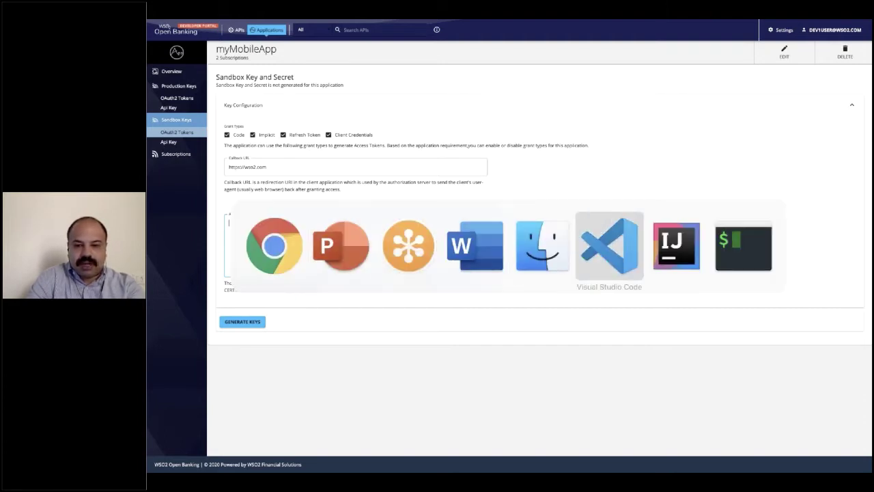
pyautogui.press('super+Tab')
pyautogui.press('Tab')
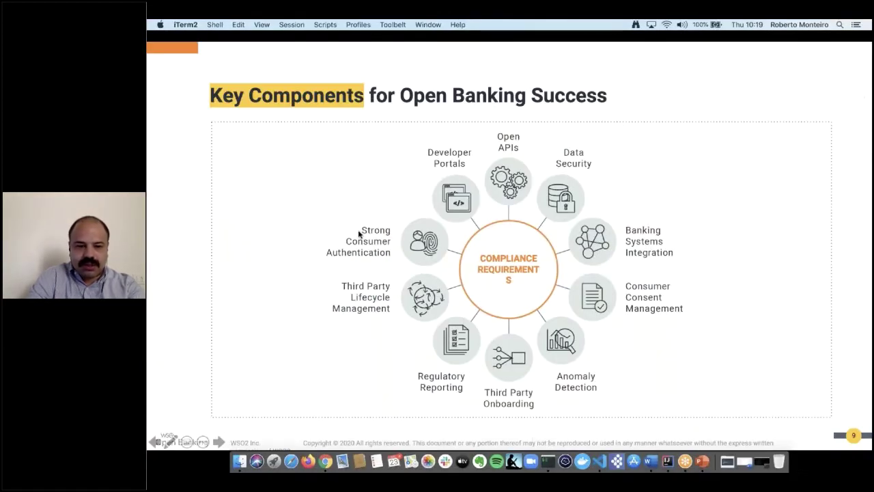
# Step: In iTerm2, navigate up and into the resources/tppcertificate folder, listing its files
pyautogui.click(551, 460)
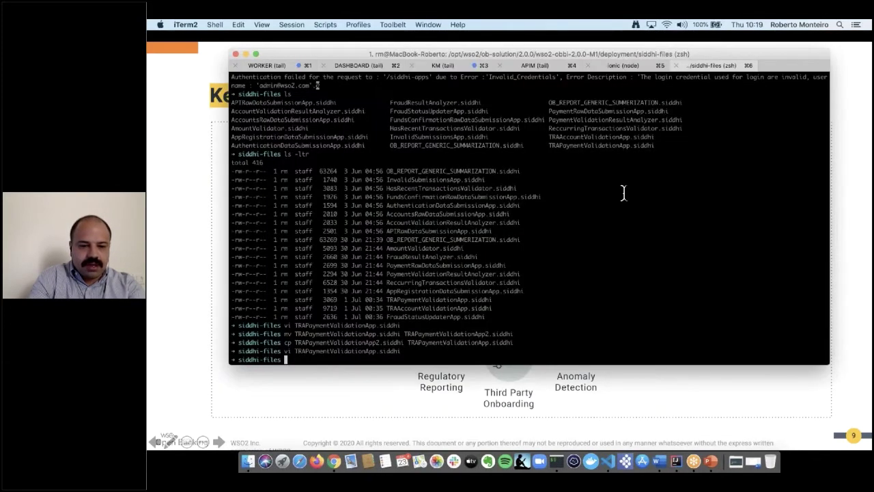
pyautogui.write('cd ..')
pyautogui.press('Return')
pyautogui.write('ls')
pyautogui.press('Return')
pyautogui.write('cd ..')
pyautogui.press('Return')
pyautogui.write('ls')
pyautogui.press('Return')
pyautogui.write('cd ..')
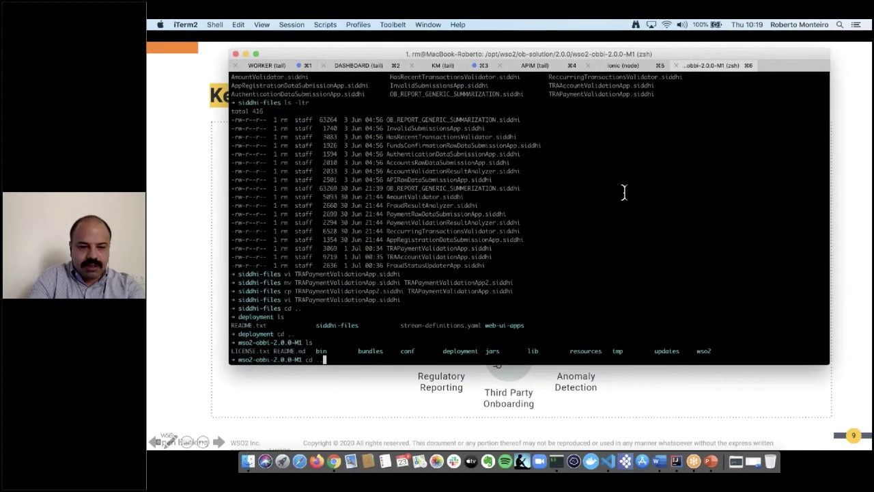
pyautogui.press('Return')
pyautogui.write('ls')
pyautogui.press('Return')
pyautogui.write('cd resources')
pyautogui.press('Return')
pyautogui.write('ls')
pyautogui.press('Return')
pyautogui.write('cd R')
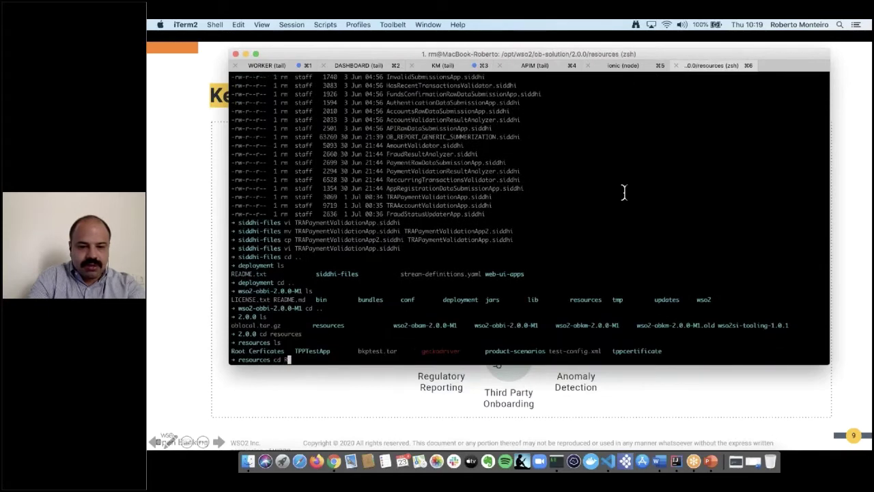
pyautogui.press('Tab')
pyautogui.press('BackSpace')
pyautogui.press('BackSpace')
pyautogui.press('BackSpace')
pyautogui.press('BackSpace')
pyautogui.press('BackSpace')
pyautogui.press('BackSpace')
pyautogui.press('BackSpace')
pyautogui.press('BackSpace')
pyautogui.press('BackSpace')
pyautogui.press('BackSpace')
pyautogui.press('BackSpace')
pyautogui.press('BackSpace')
pyautogui.press('BackSpace')
pyautogui.press('BackSpace')
pyautogui.press('BackSpace')
pyautogui.press('BackSpace')
pyautogui.press('BackSpace')
pyautogui.write('tpp')
pyautogui.press('Tab')
pyautogui.press('Tab')
pyautogui.press('Return')
pyautogui.write('ls')
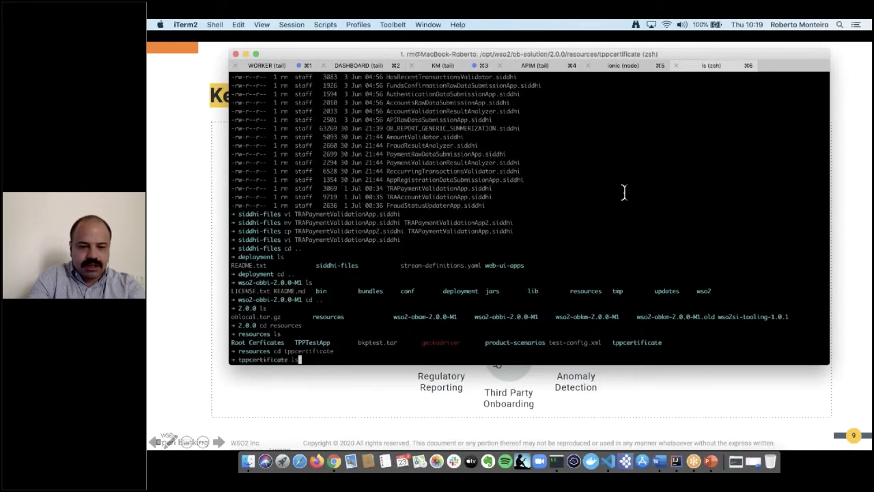
# Step: Print flashaisp.pem with cat and copy its encoded certificate body
pyautogui.press('Return')
pyautogui.write('celar')
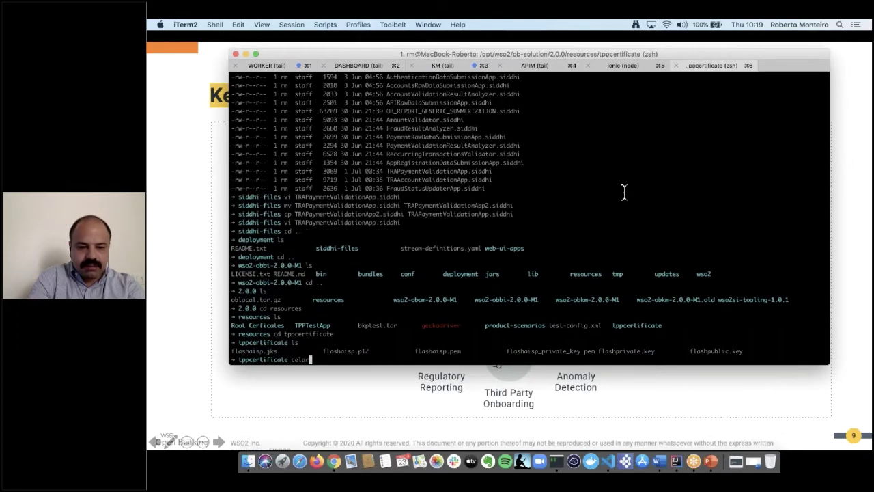
pyautogui.press('Return')
pyautogui.write('las')
pyautogui.press('Return')
pyautogui.write('cat flash')
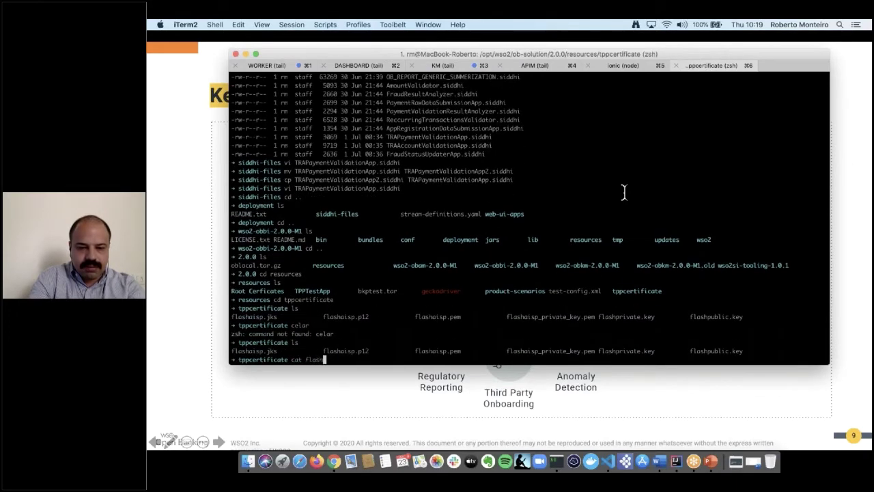
pyautogui.write('aisp.')
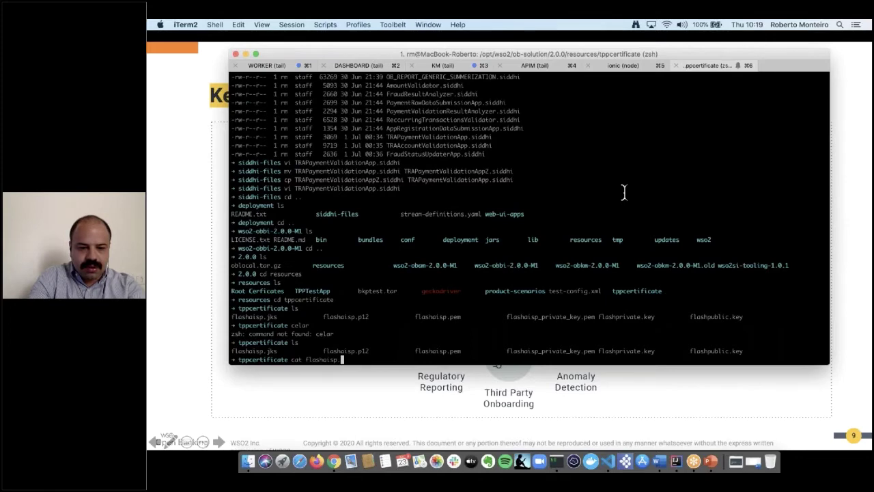
pyautogui.press('Tab')
pyautogui.write('pem')
pyautogui.press('Return')
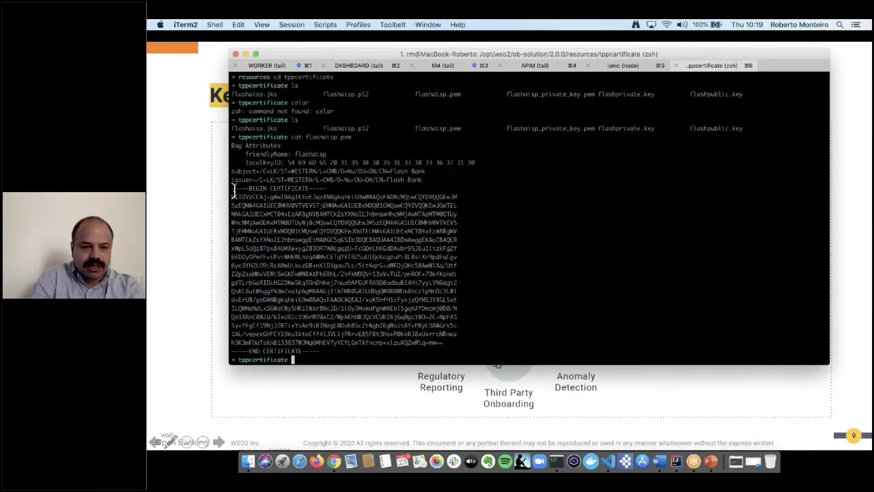
pyautogui.moveTo(232, 196); pyautogui.dragTo(442, 341)
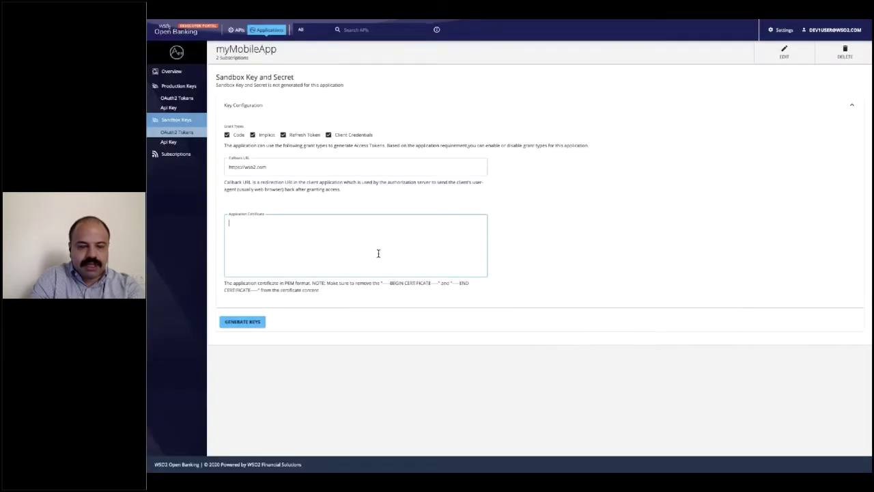
pyautogui.press('super+v')
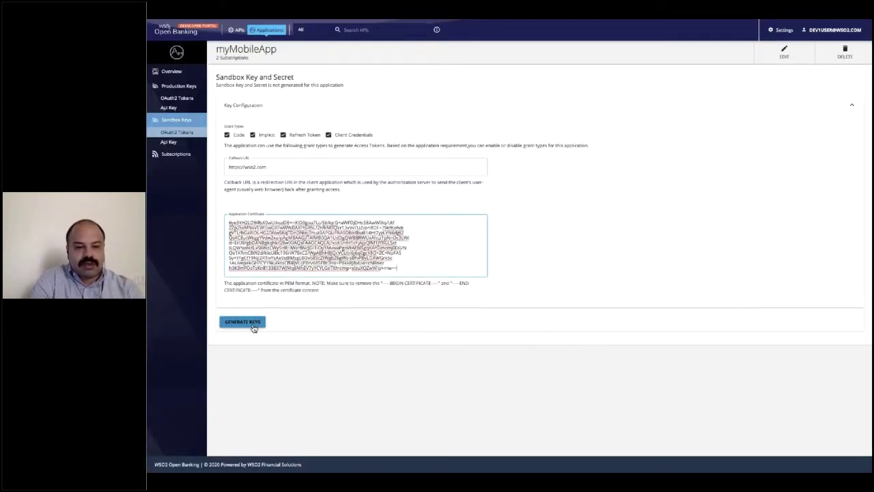
# Step: Generate myMobileApp's sandbox consumer key, secret and access token, then view its overview
pyautogui.click(253, 328)
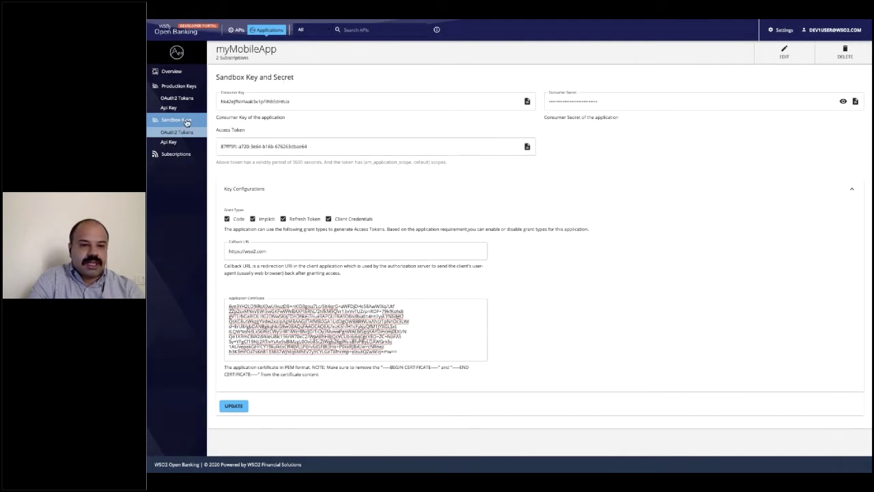
pyautogui.click(181, 72)
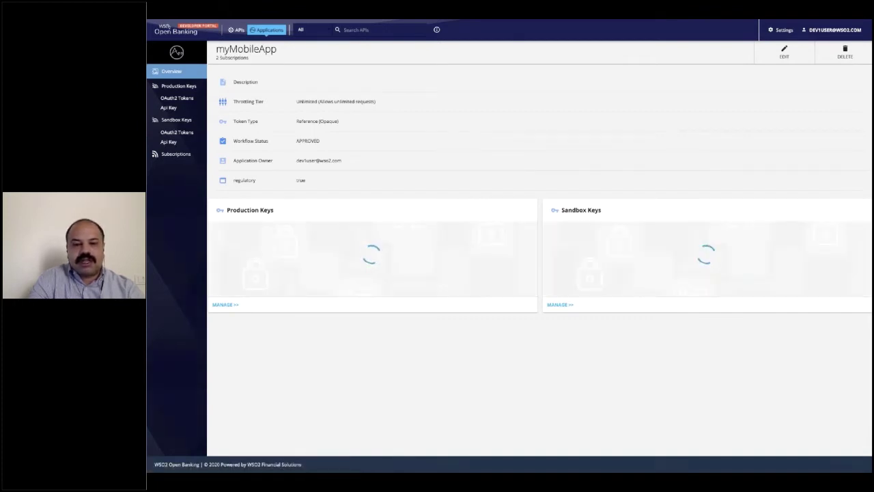
pyautogui.click(224, 305)
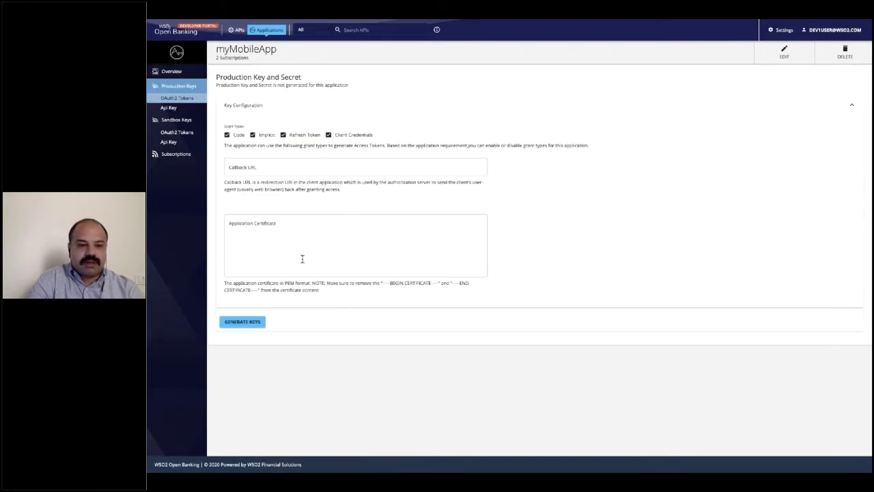
pyautogui.click(281, 168)
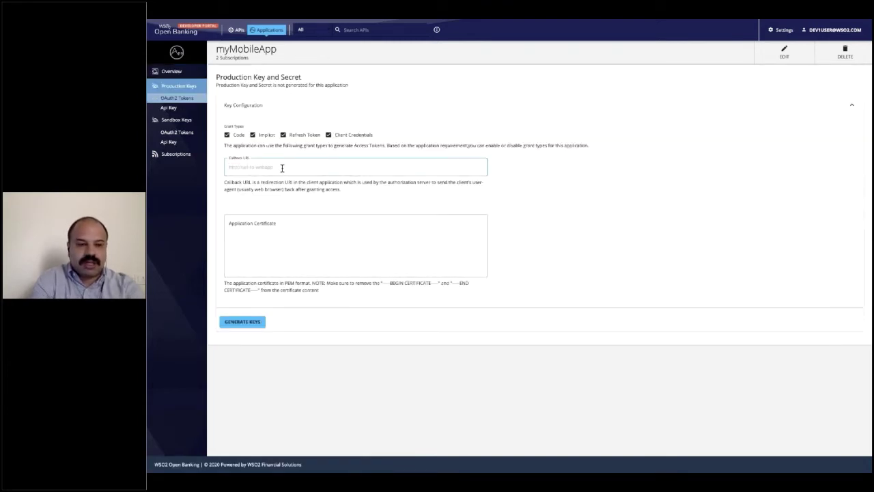
pyautogui.write('https://wso2.com')
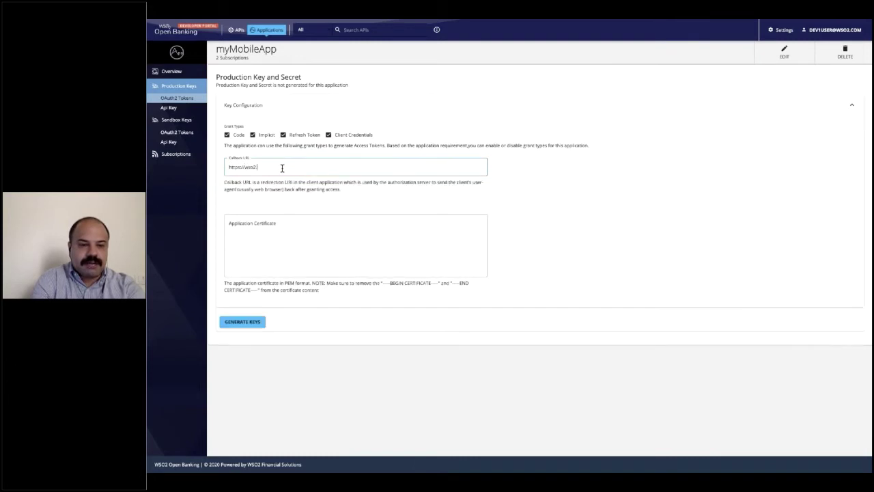
pyautogui.press('Tab')
pyautogui.hotkey('ctrl', 'v')
pyautogui.click(244, 324)
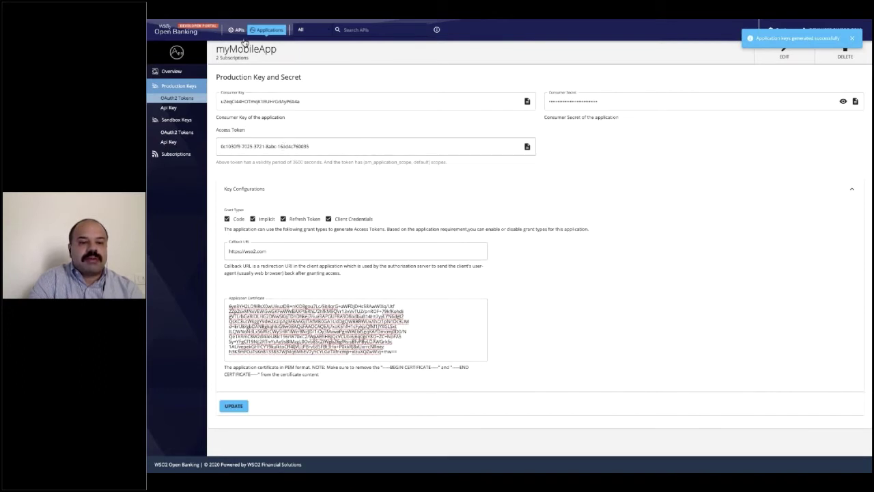
pyautogui.click(267, 29)
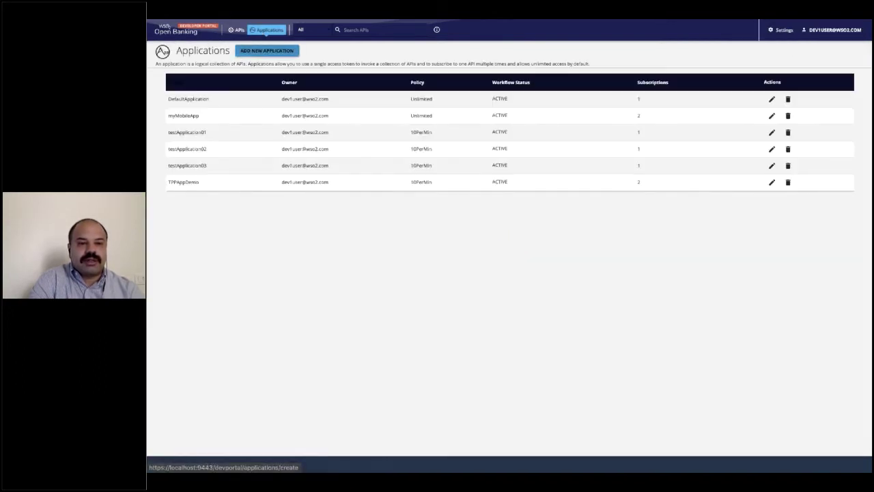
# Step: Open the Try Out console of the AccountandTransaction API
pyautogui.click(236, 29)
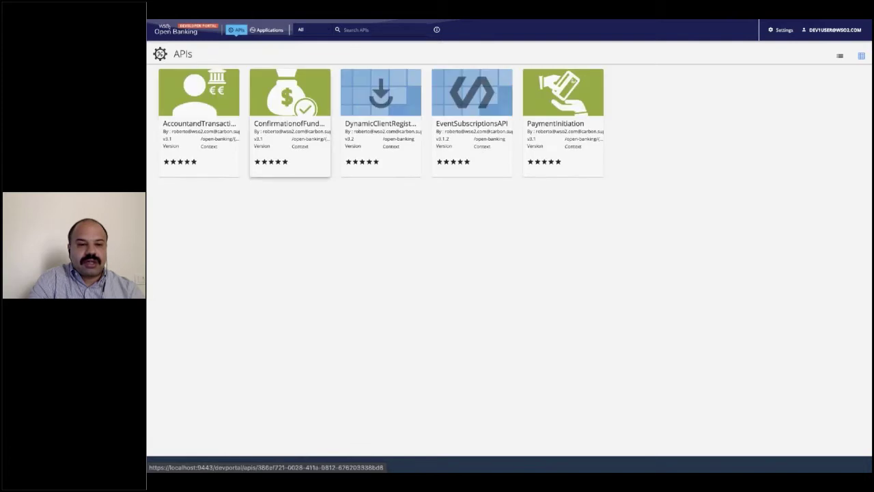
pyautogui.click(224, 103)
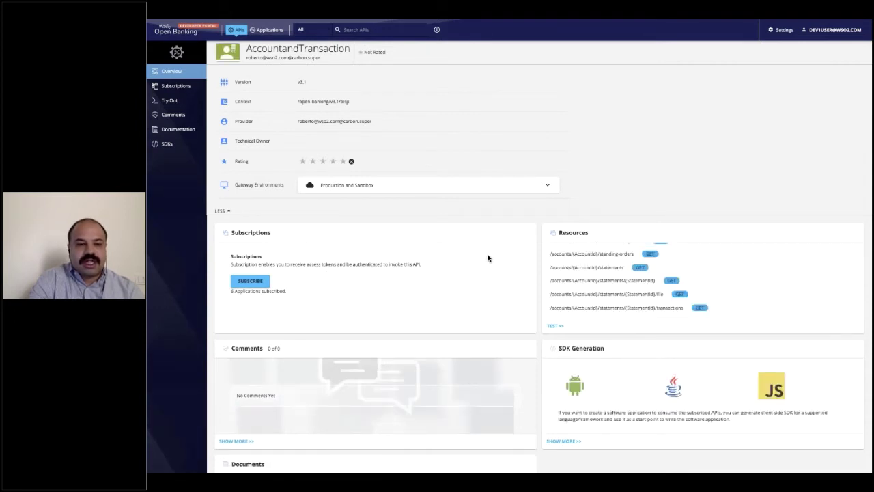
pyautogui.click(171, 100)
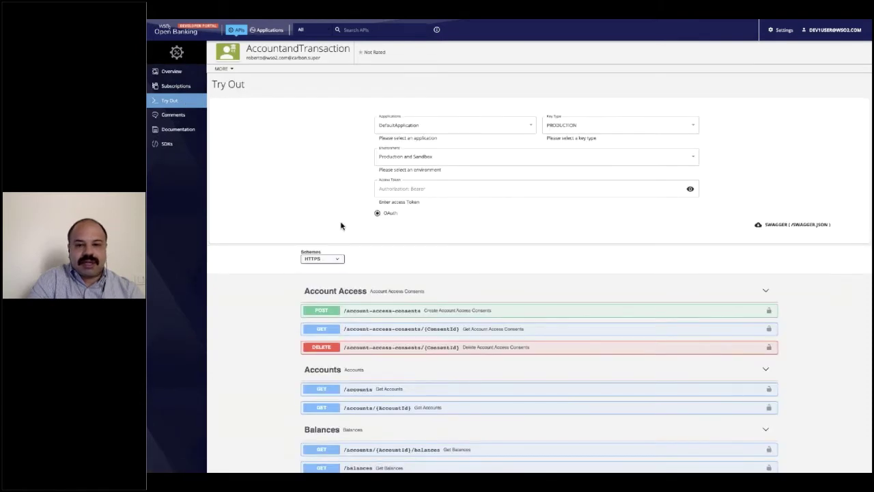
# Step: Set the try-out application to myMobileApp and the key type to SANDBOX
pyautogui.click(386, 124)
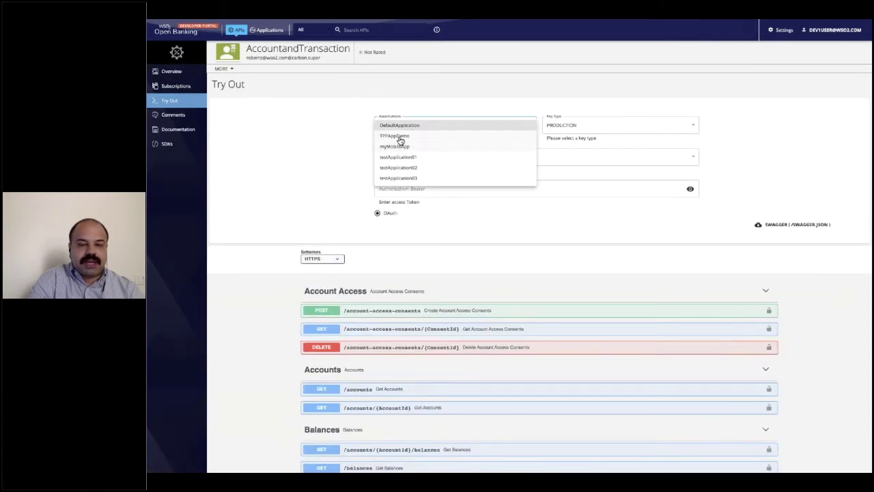
pyautogui.click(400, 147)
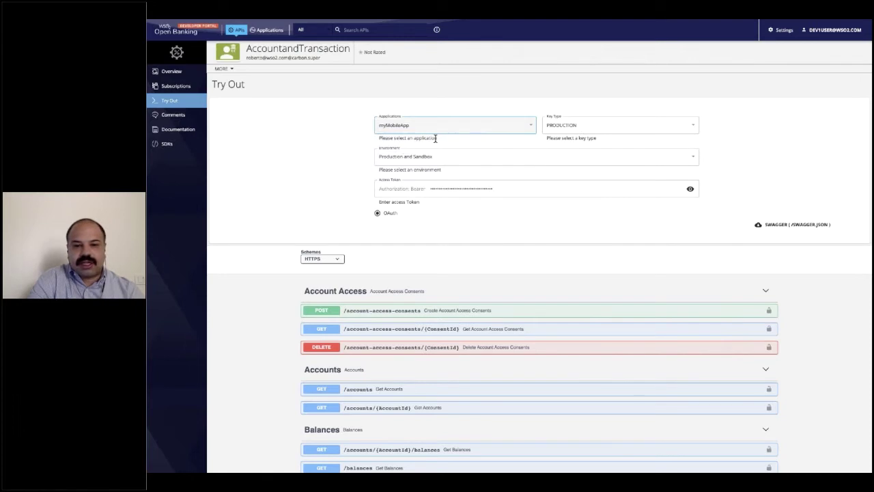
pyautogui.click(547, 130)
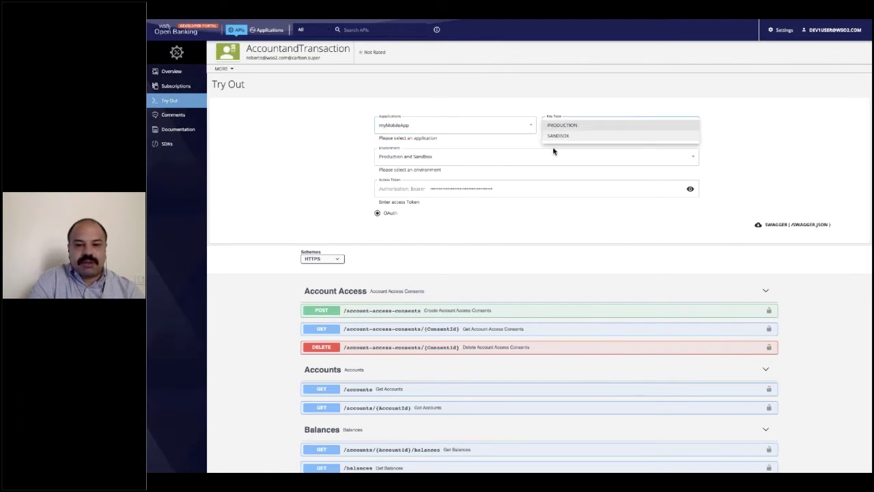
pyautogui.click(554, 139)
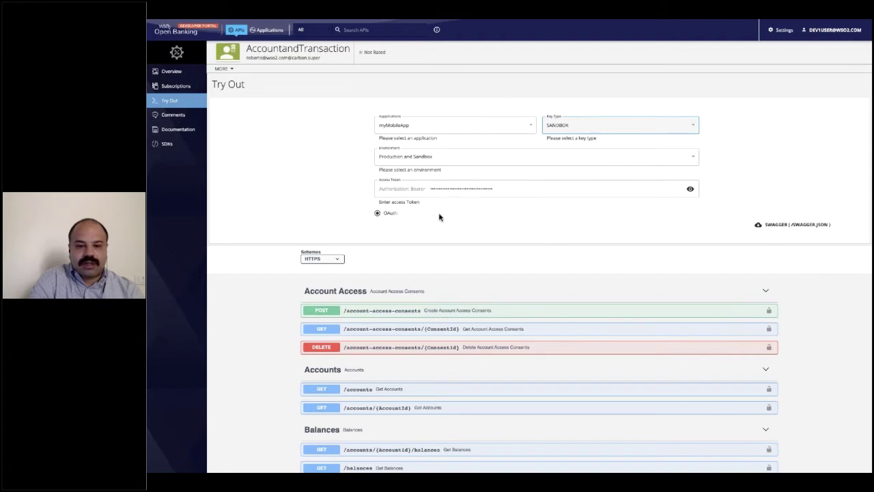
pyautogui.scroll(-3, 439, 217)
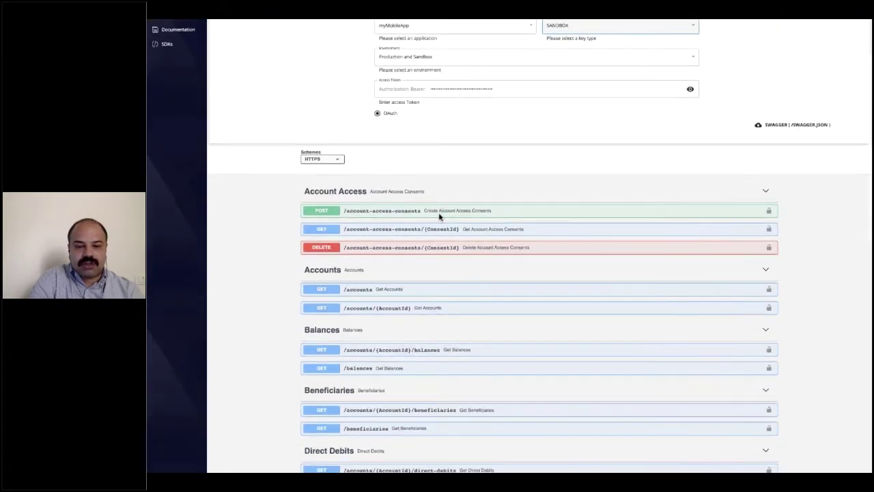
pyautogui.scroll(-2, 407, 260)
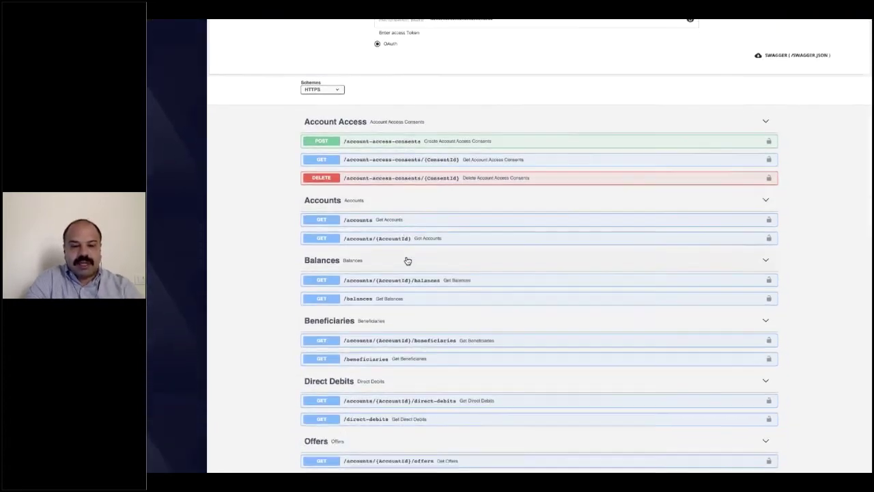
pyautogui.scroll(5, 407, 260)
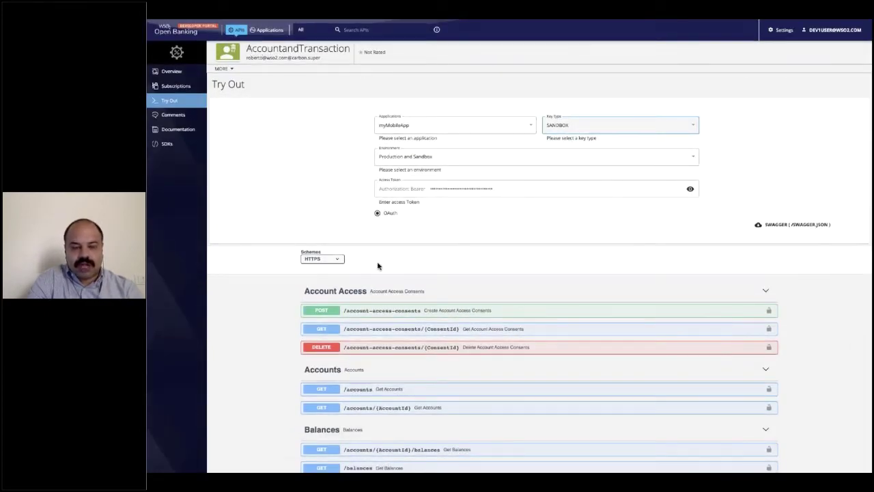
pyautogui.scroll(-5, 378, 265)
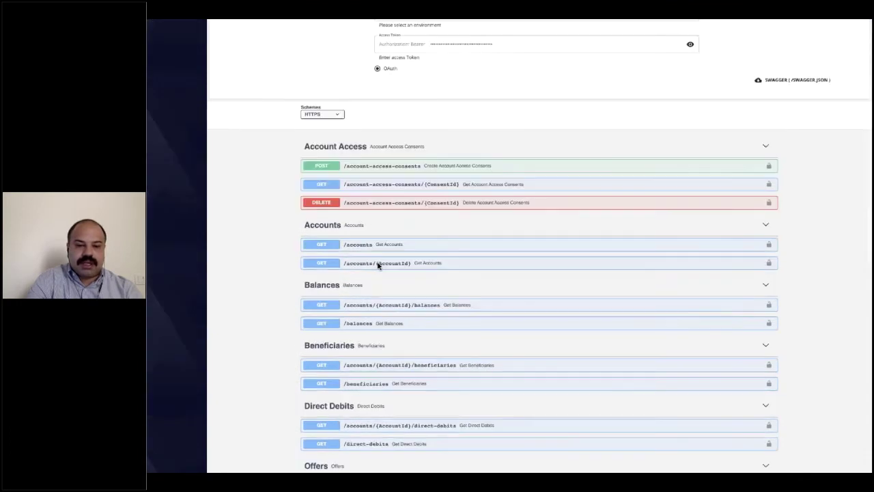
pyautogui.scroll(-1, 377, 266)
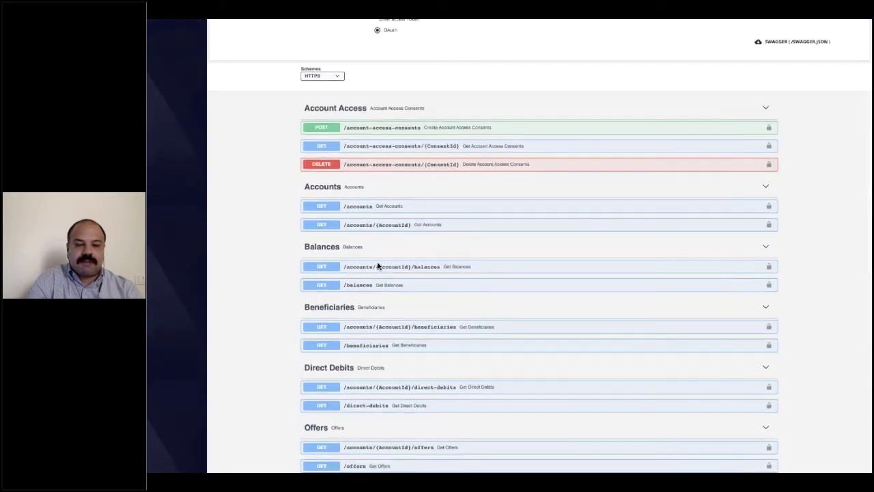
pyautogui.scroll(-1, 378, 265)
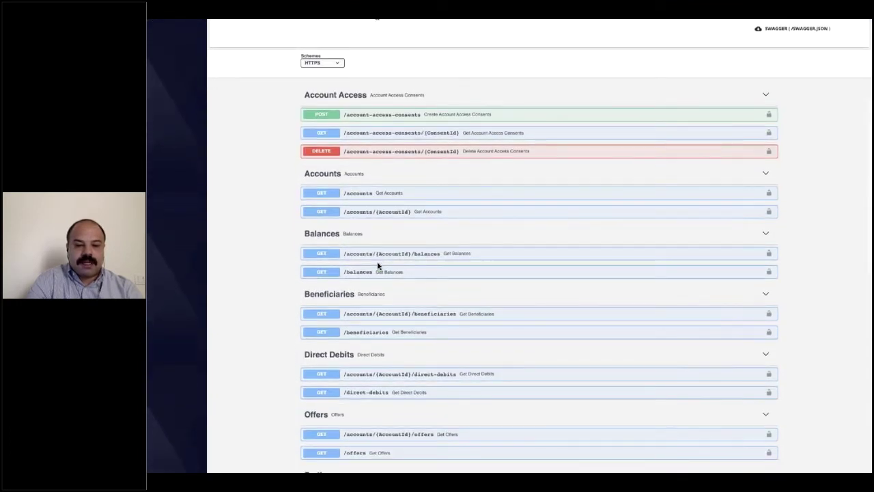
pyautogui.scroll(-2, 377, 266)
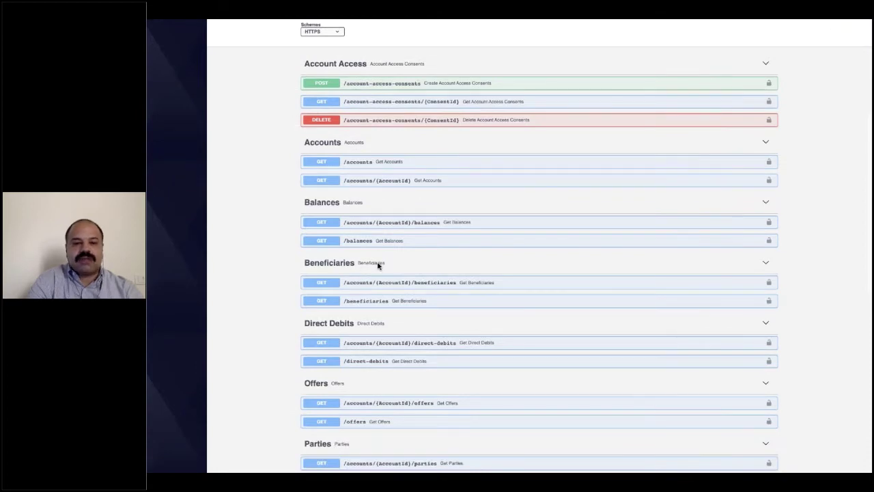
pyautogui.scroll(-2, 378, 266)
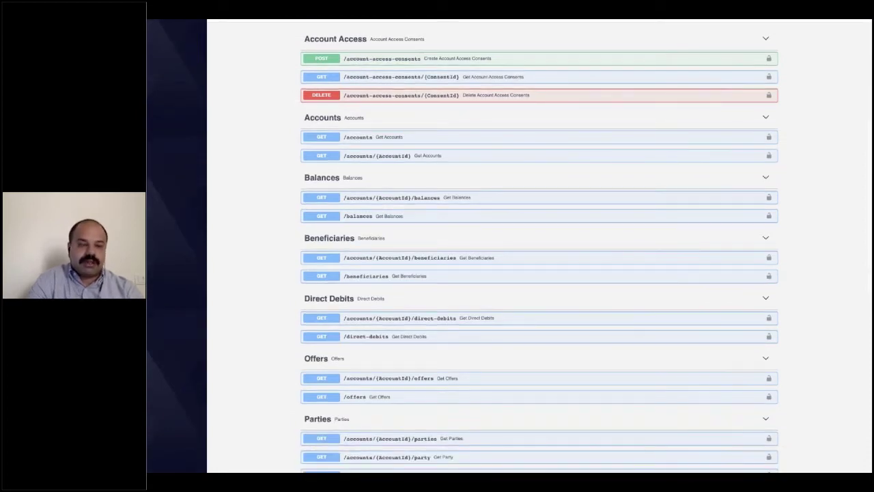
pyautogui.scroll(-10, 378, 266)
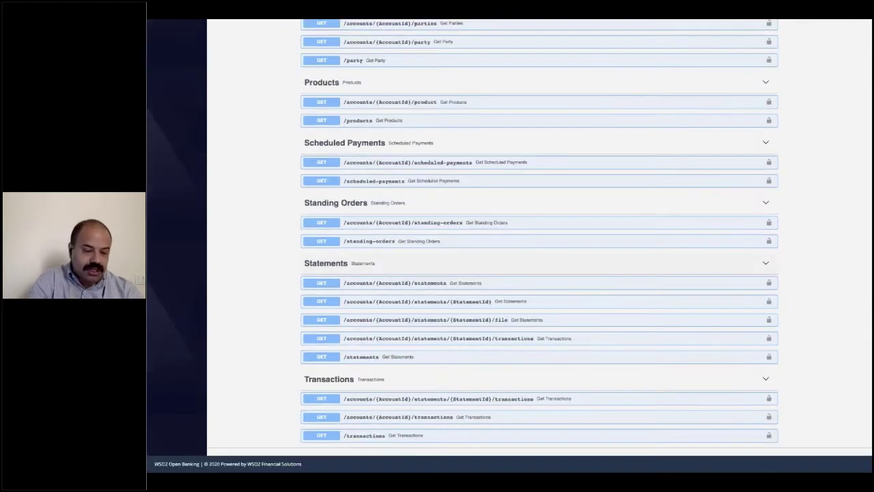
pyautogui.scroll(15, 334, 201)
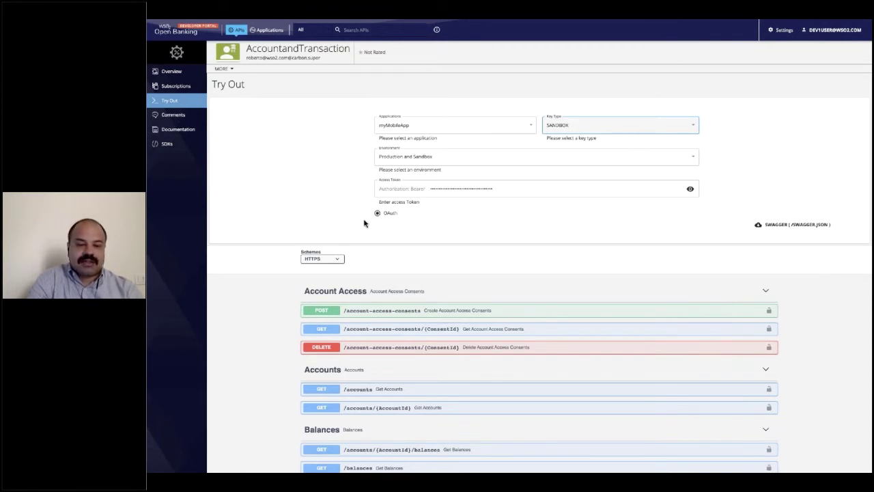
pyautogui.scroll(-10, 397, 252)
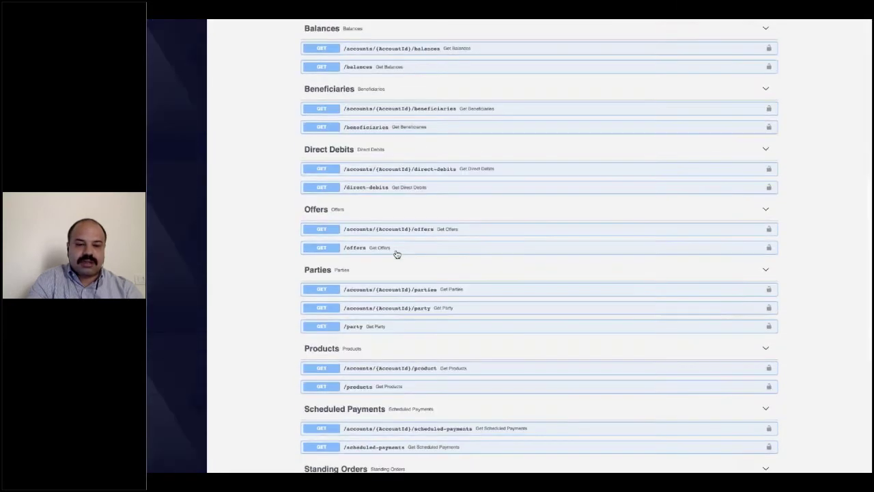
pyautogui.scroll(10, 539, 246)
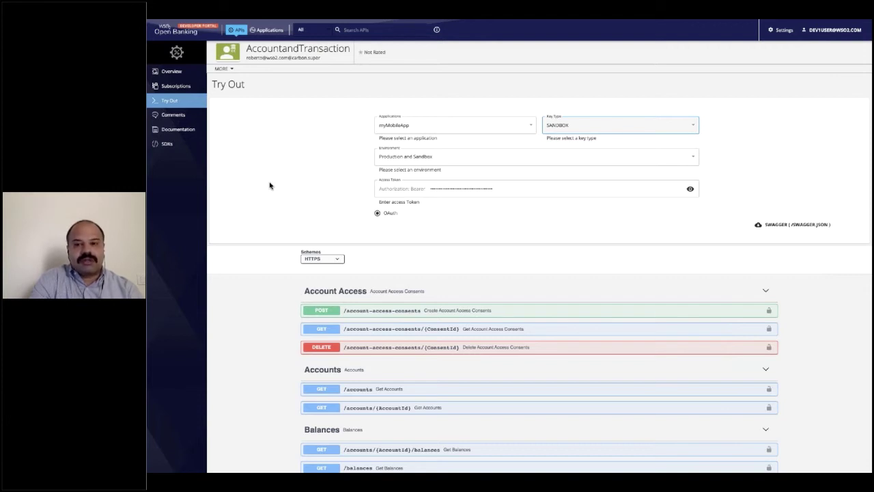
pyautogui.moveTo(295, 23)
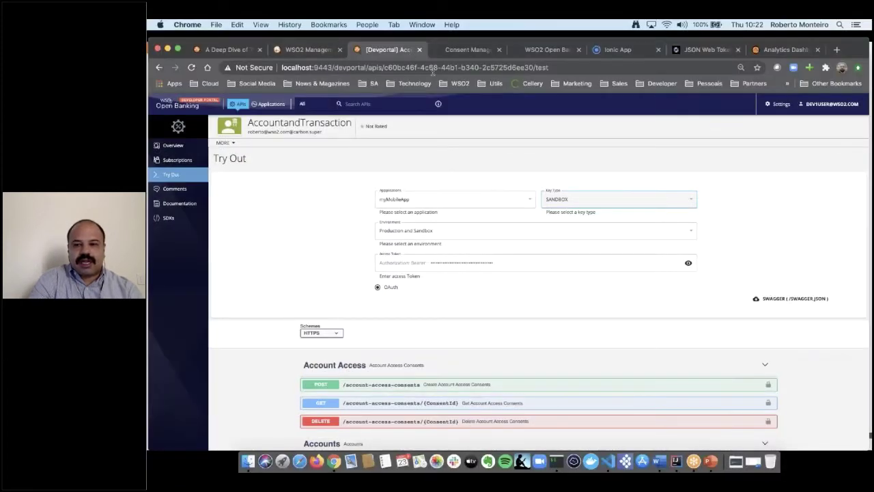
# Step: Log out of the Developer Portal and go to the /publisher URL
pyautogui.click(823, 104)
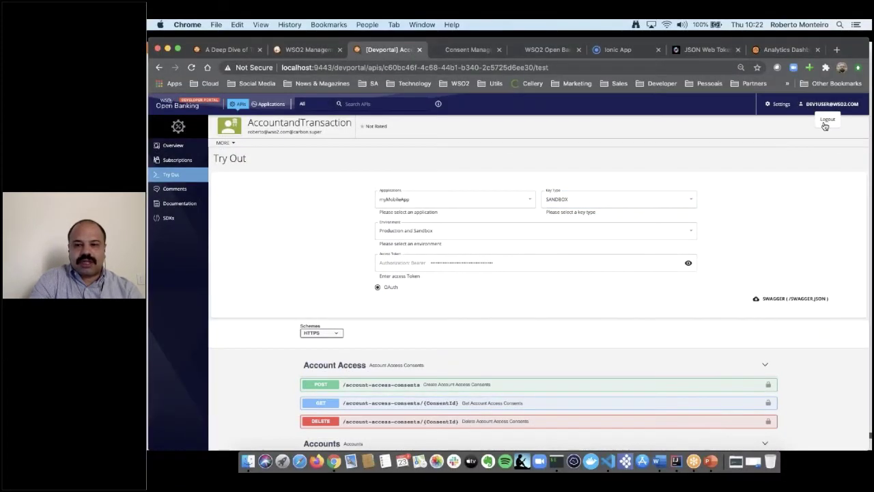
pyautogui.click(824, 123)
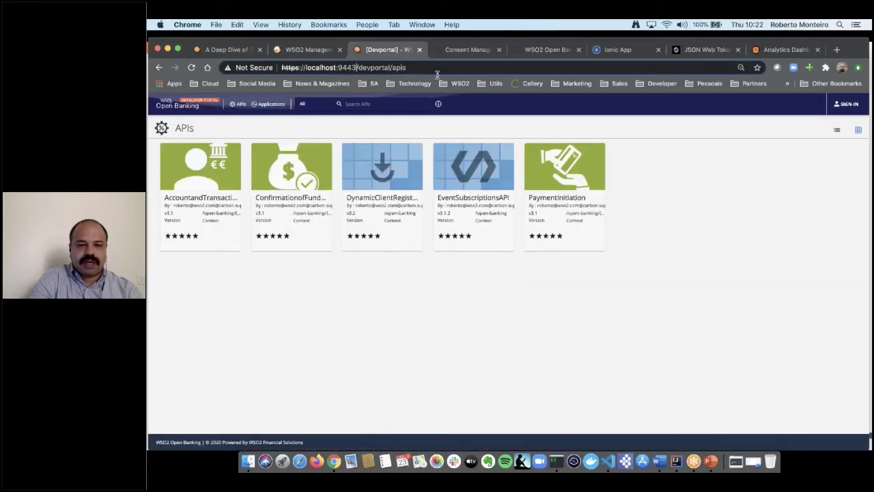
pyautogui.press('shift+super+Right')
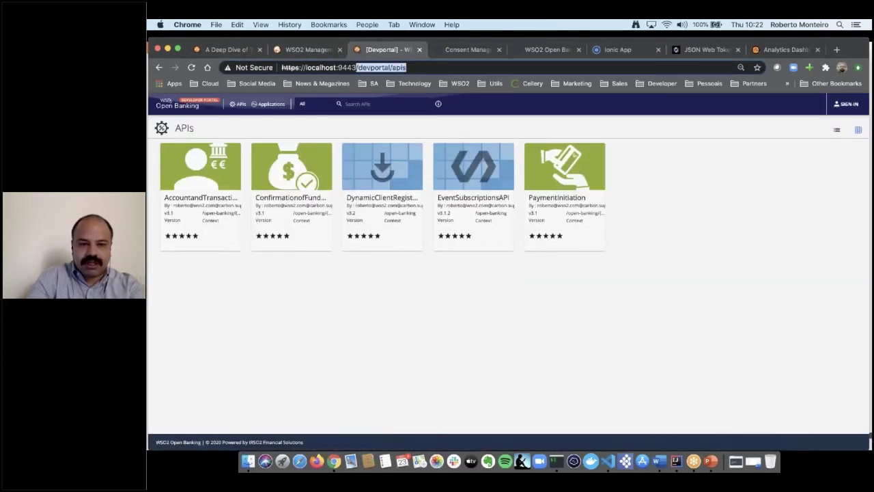
pyautogui.write('/publis')
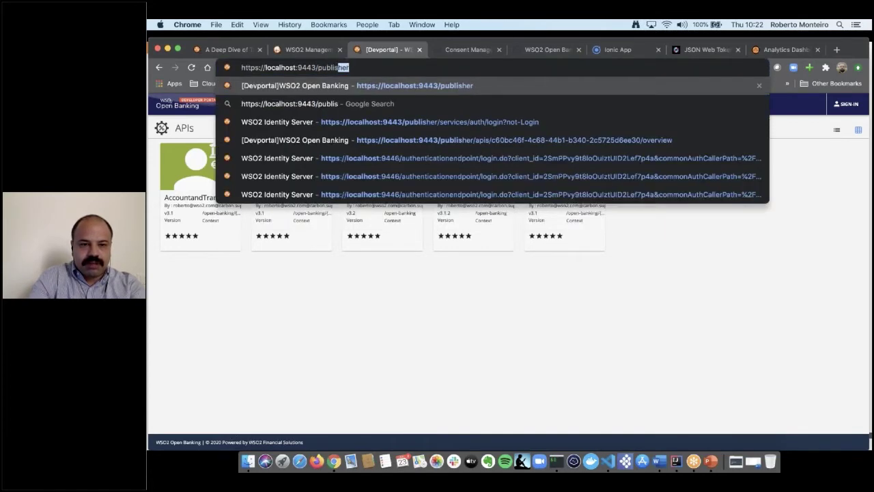
pyautogui.write('her')
pyautogui.press('Return')
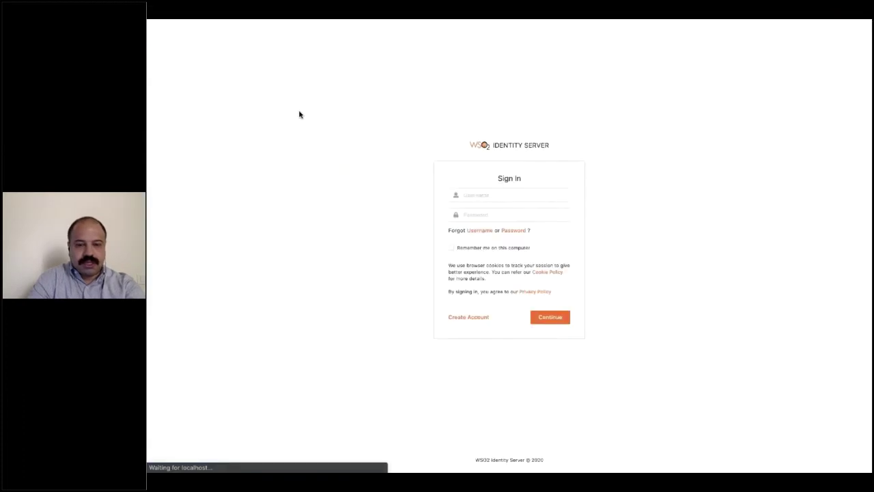
# Step: Sign in to the Publisher with the saved admin username and its password
pyautogui.click(479, 199)
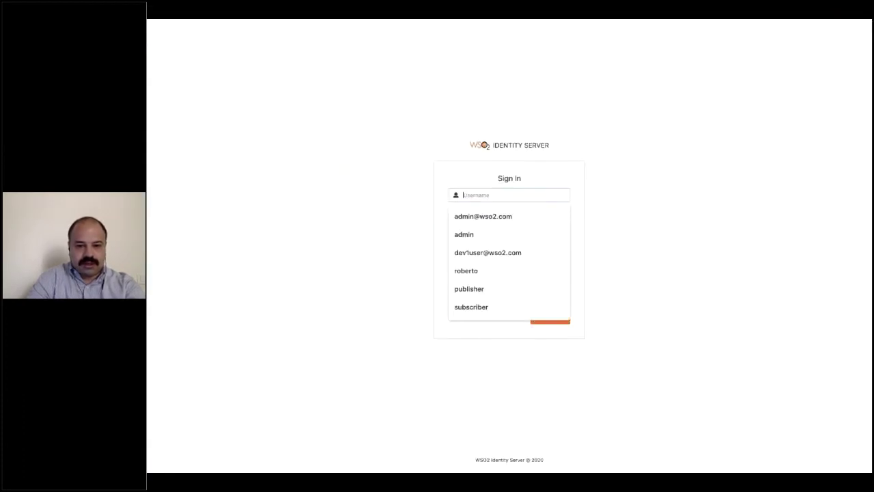
pyautogui.click(477, 215)
pyautogui.click(469, 215)
pyautogui.write('admi')
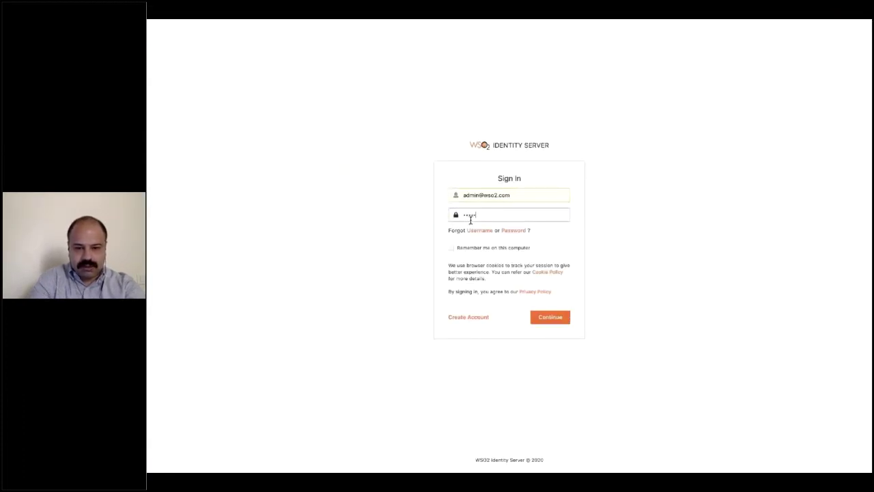
pyautogui.write('n')
pyautogui.press('Return')
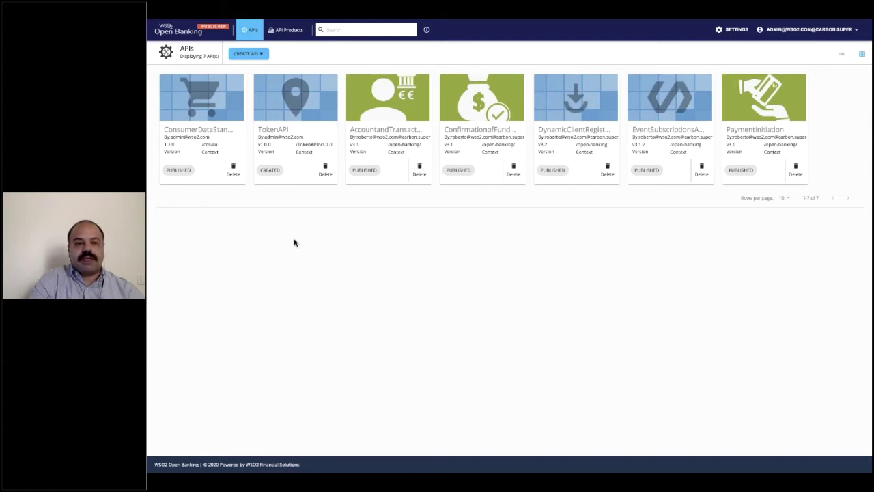
# Step: Start a new API via CREATE API > I Have an Existing REST API, choosing OpenAPI File input
pyautogui.click(205, 136)
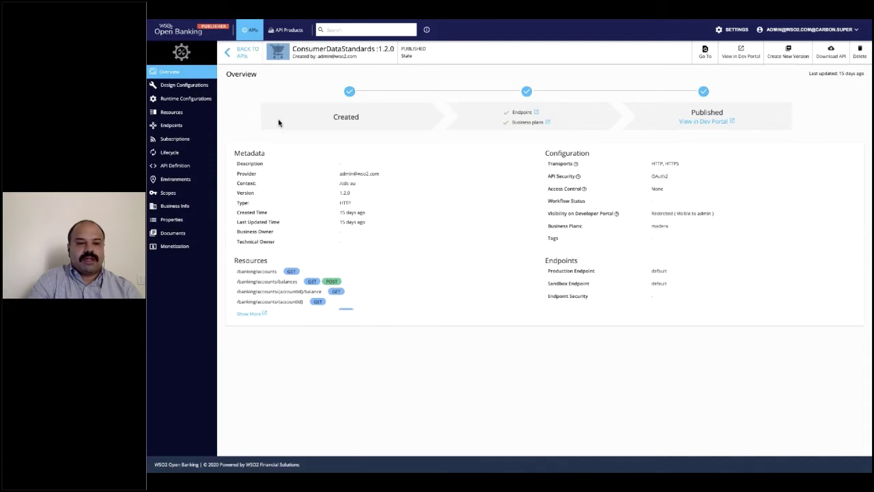
pyautogui.click(244, 57)
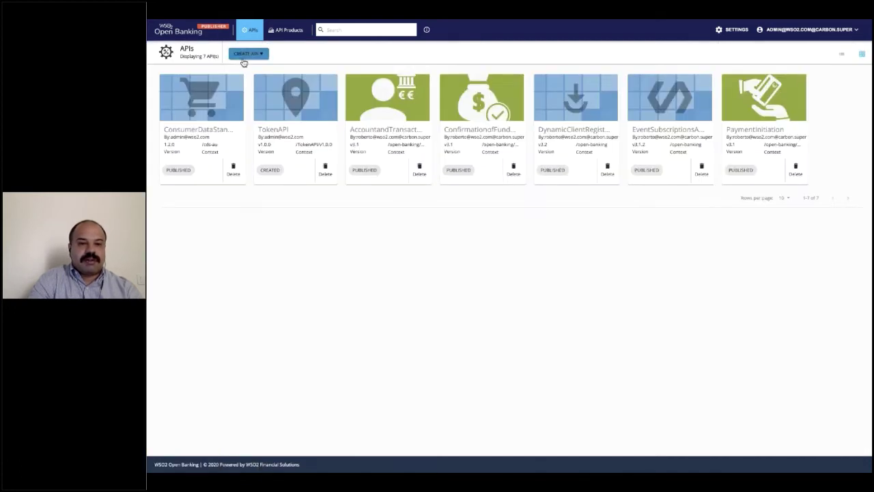
pyautogui.click(261, 58)
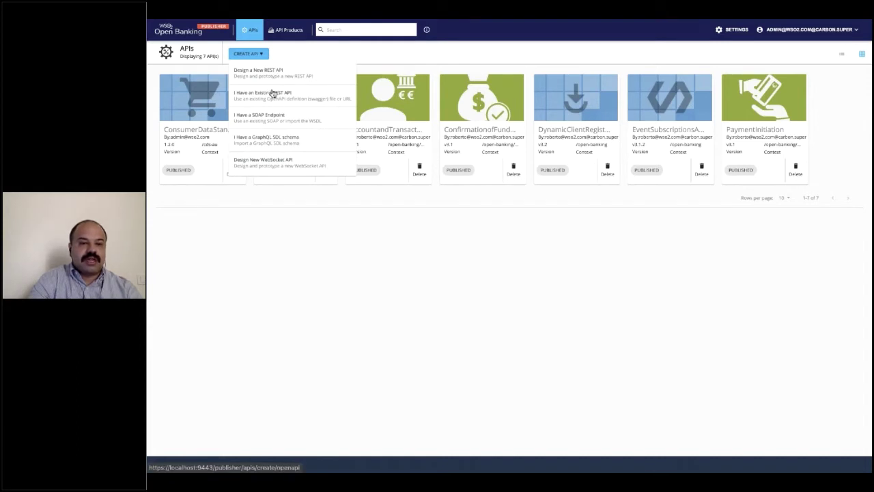
pyautogui.click(258, 54)
pyautogui.click(260, 56)
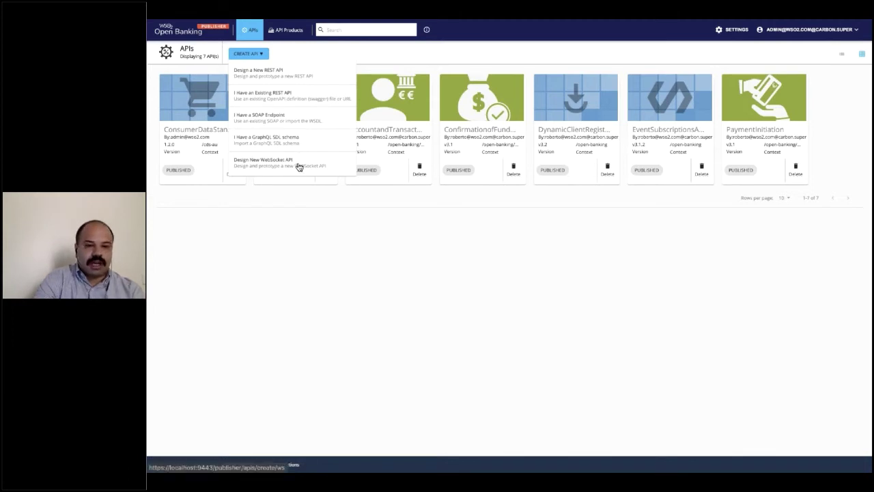
pyautogui.click(286, 95)
pyautogui.click(364, 146)
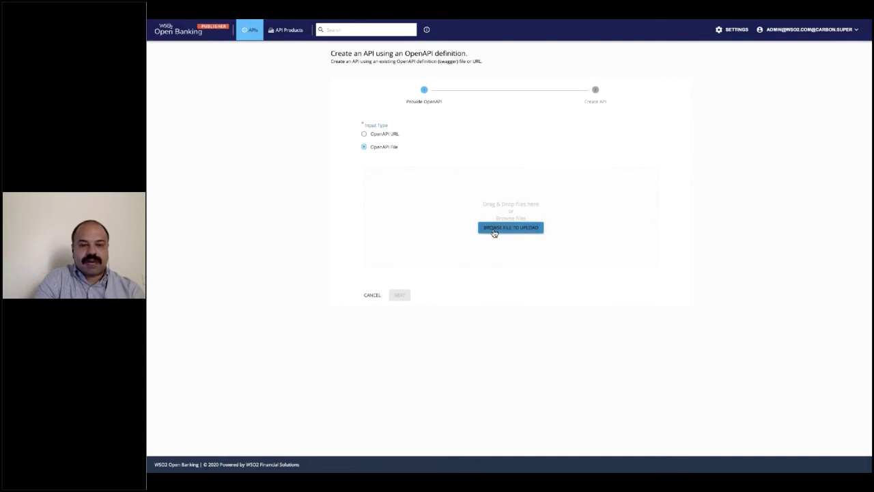
# Step: Open the file picker and browse into the wso2-obam-2.0.0-M1 folder
pyautogui.click(494, 231)
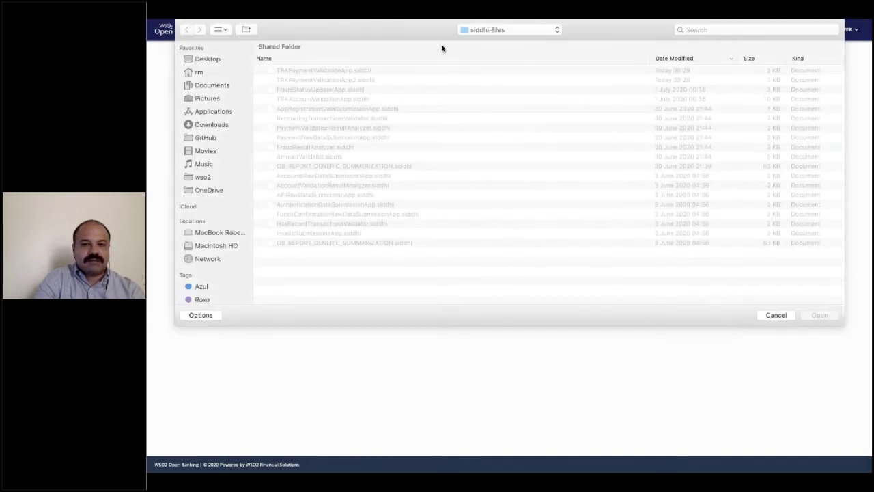
pyautogui.click(482, 29)
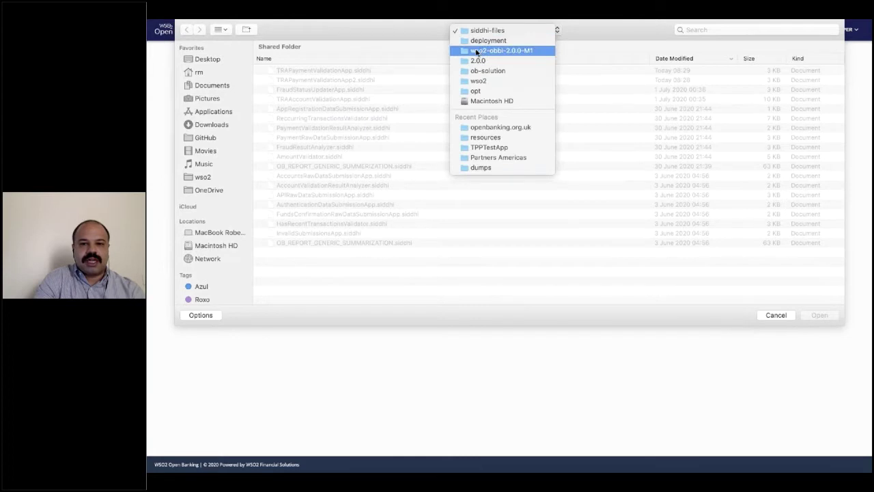
pyautogui.click(476, 61)
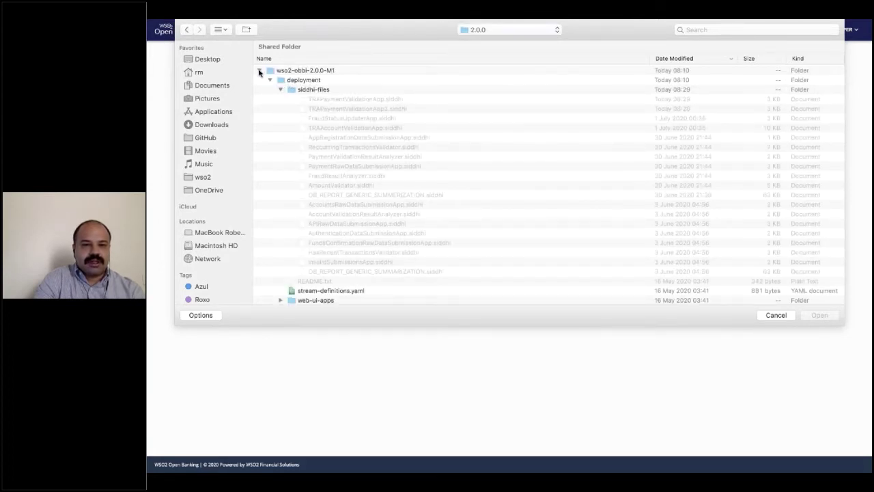
pyautogui.click(260, 71)
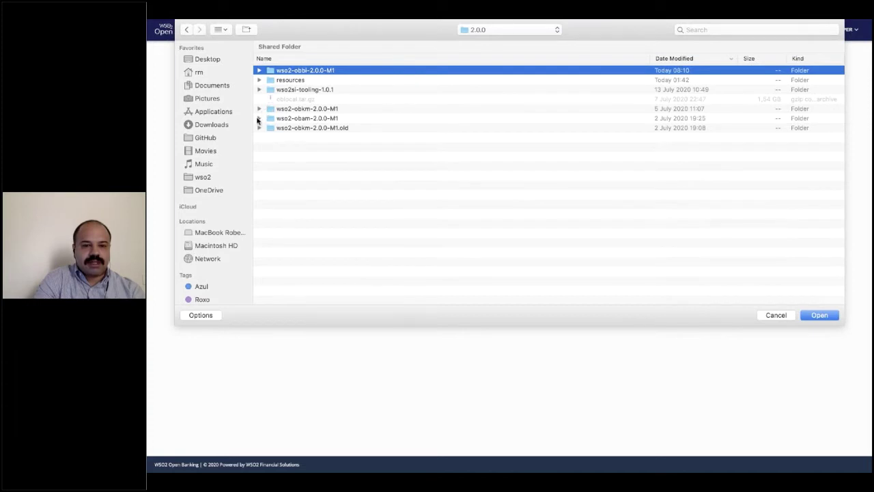
pyautogui.click(259, 119)
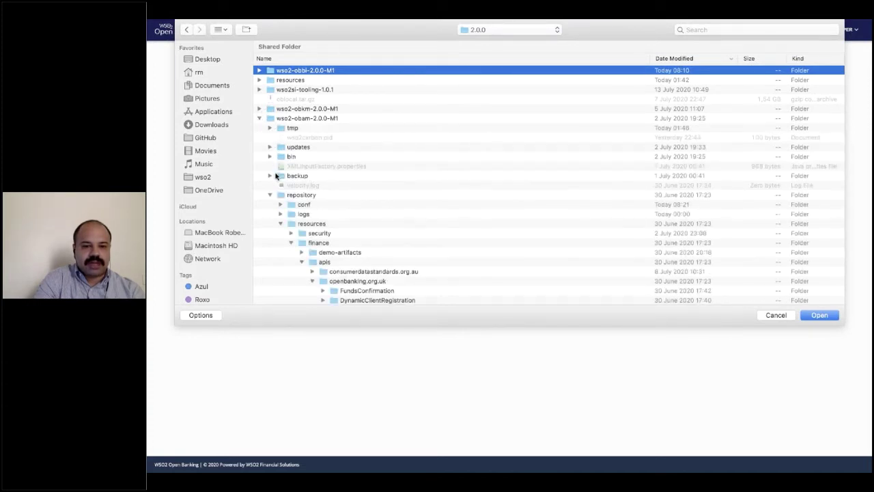
pyautogui.scroll(-5, 309, 235)
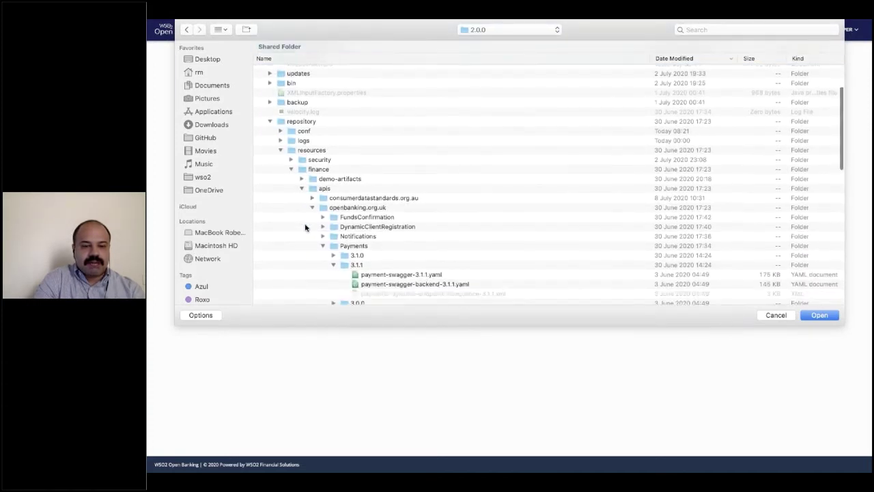
pyautogui.scroll(-4, 312, 247)
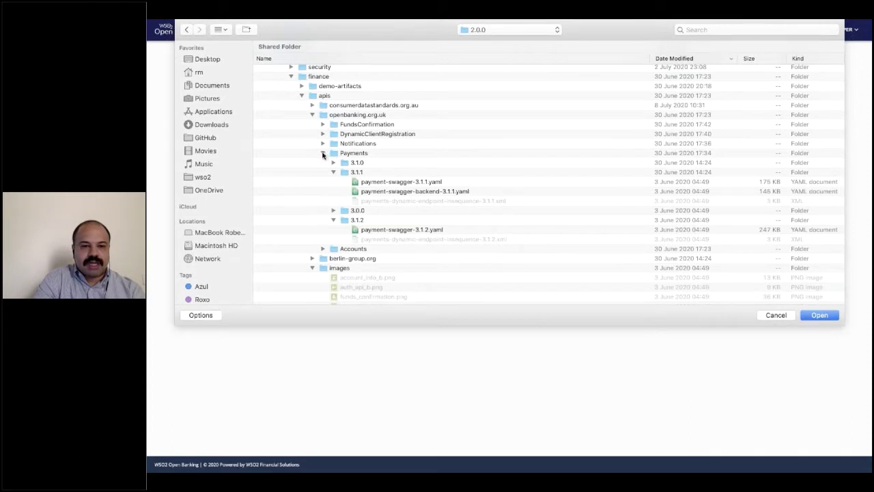
# Step: Select cds-admin-1.2.0.yaml from consumerdatastandards.org.au/CDSAdminAPIs/1.2.0 and upload it
pyautogui.click(324, 154)
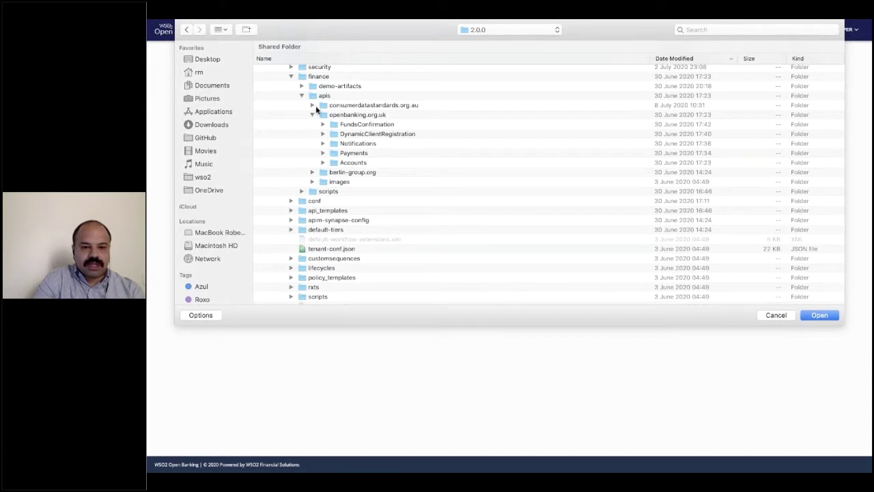
pyautogui.click(311, 114)
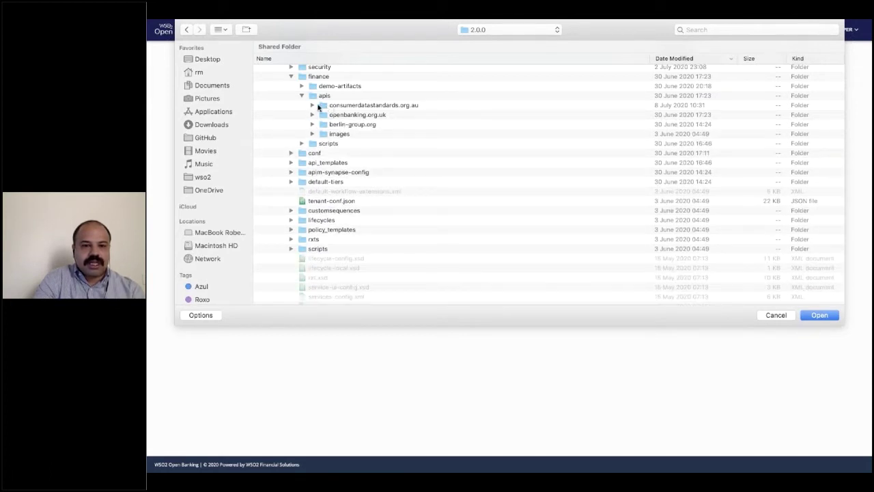
pyautogui.click(312, 105)
pyautogui.click(323, 115)
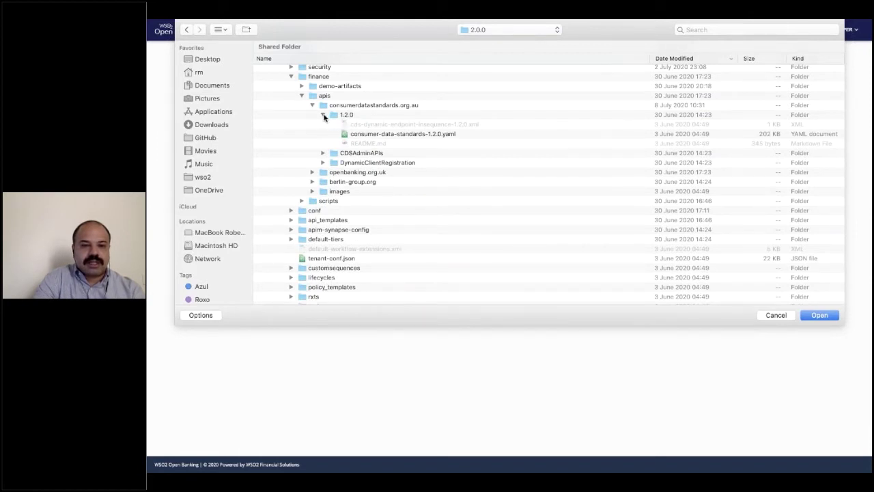
pyautogui.click(323, 115)
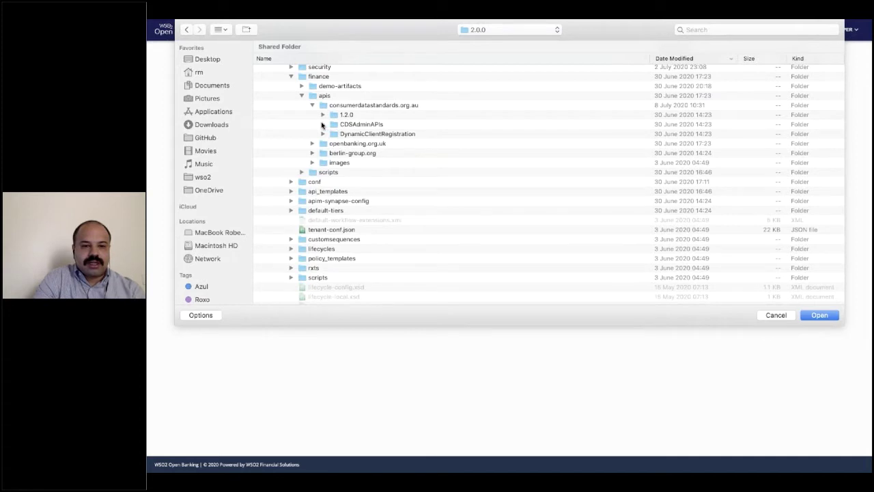
pyautogui.click(322, 124)
pyautogui.click(333, 134)
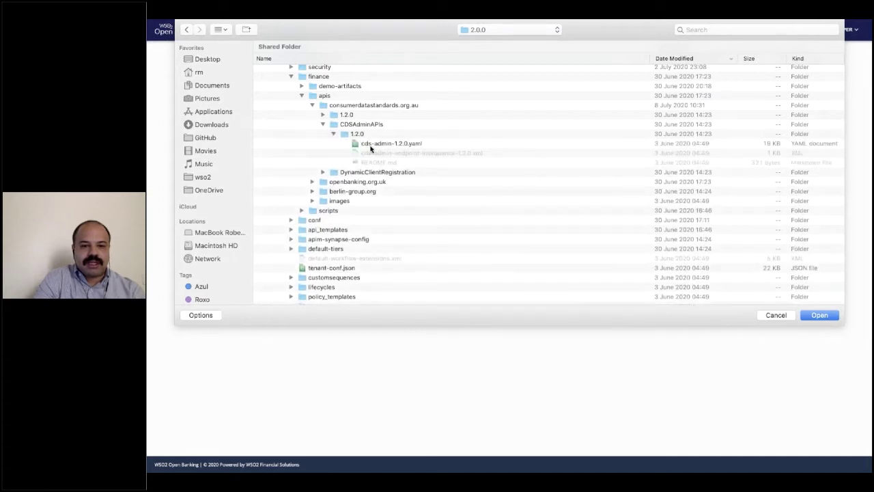
pyautogui.click(373, 147)
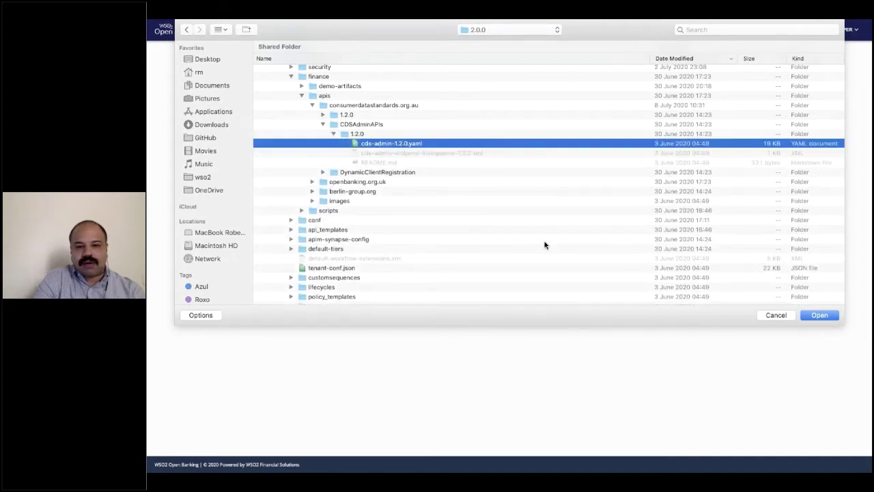
pyautogui.click(818, 315)
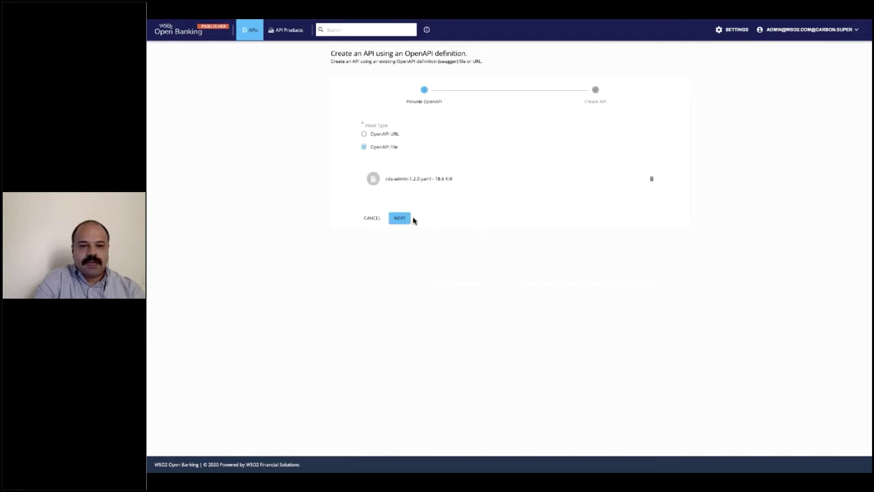
# Step: Tick the Unlimited, Silver, Gold and Bronze business plans and create ConsumerDataStandardsAdminAPI 1.2.0
pyautogui.click(403, 218)
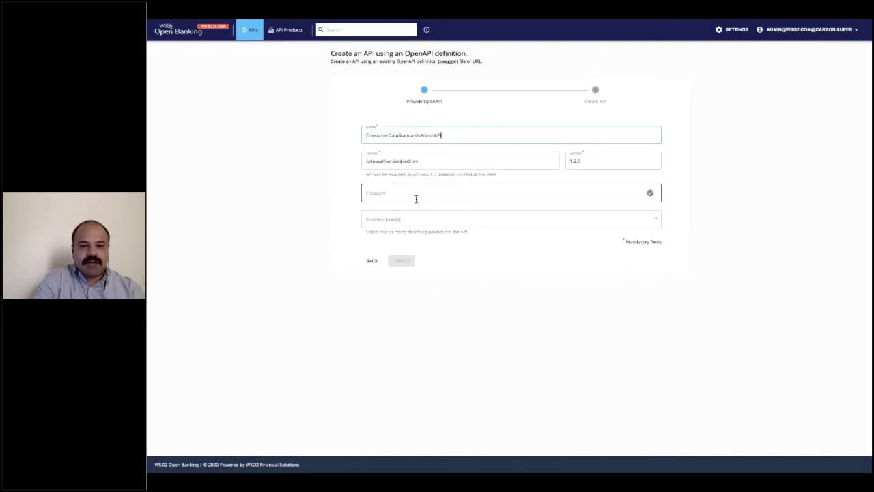
pyautogui.click(406, 222)
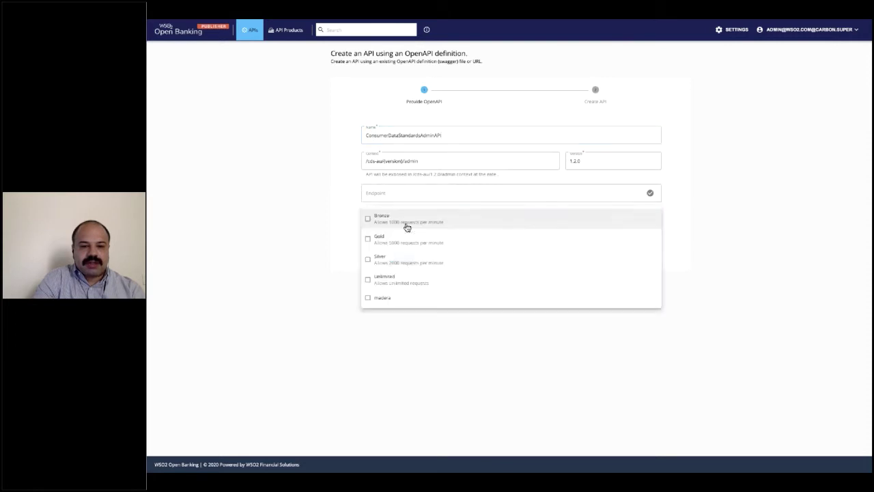
pyautogui.click(377, 280)
pyautogui.click(381, 258)
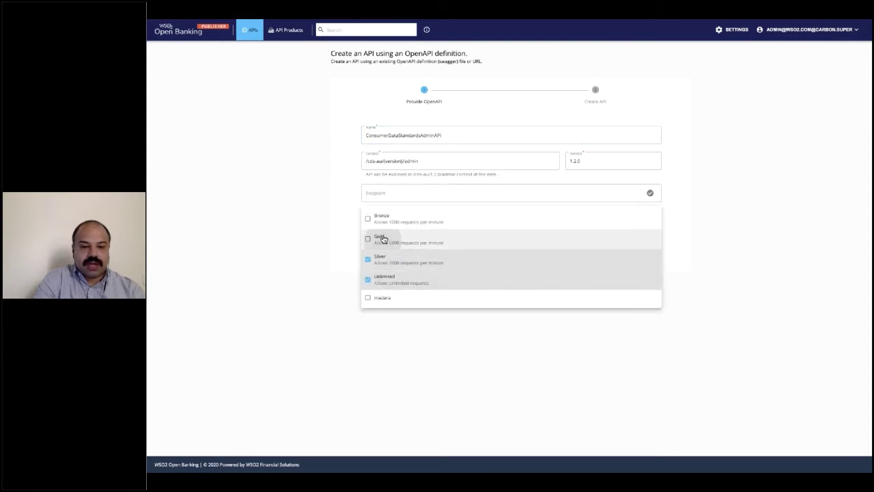
pyautogui.click(380, 238)
pyautogui.click(384, 222)
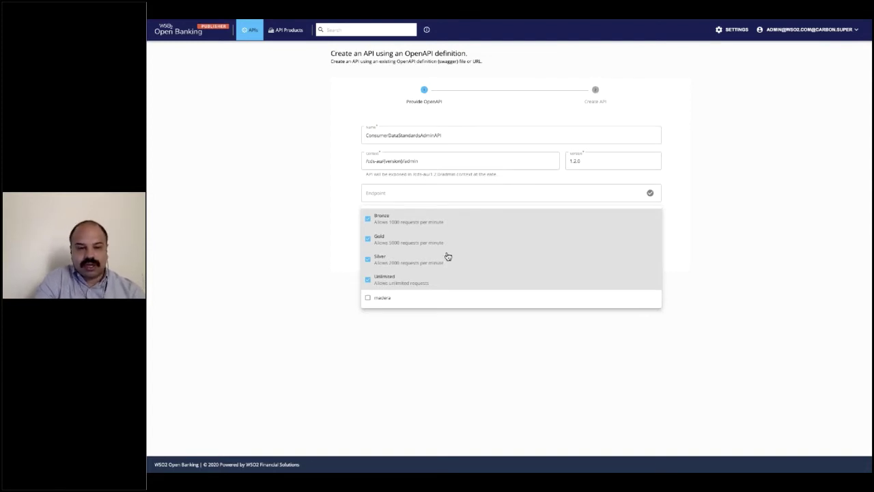
pyautogui.click(340, 247)
pyautogui.click(405, 260)
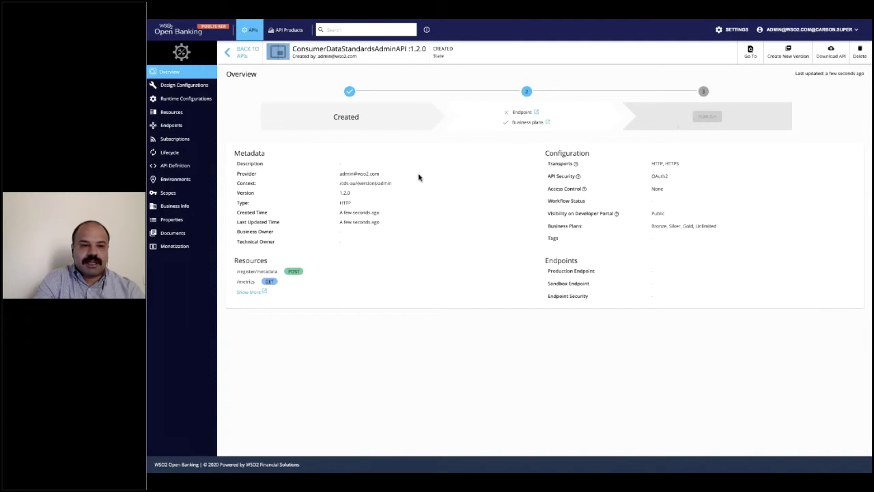
# Step: Add a Dynamic Endpoint for ConsumerDataStandardsAdminAPI's production and sandbox endpoints and save it
pyautogui.click(172, 126)
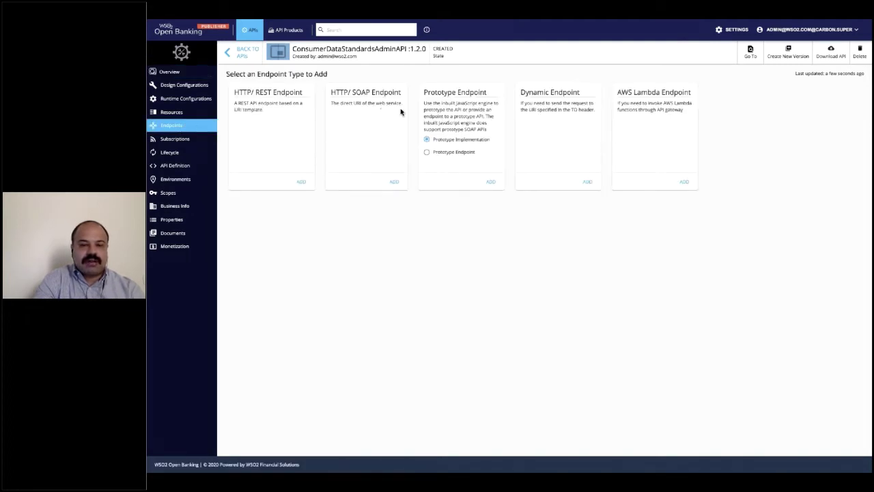
pyautogui.moveTo(424, 92); pyautogui.dragTo(475, 99)
pyautogui.click(474, 99)
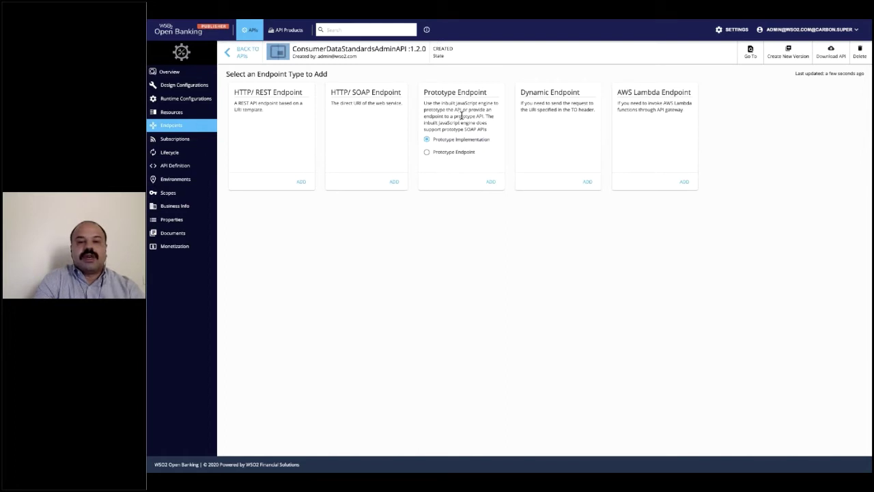
pyautogui.moveTo(522, 91); pyautogui.dragTo(693, 92)
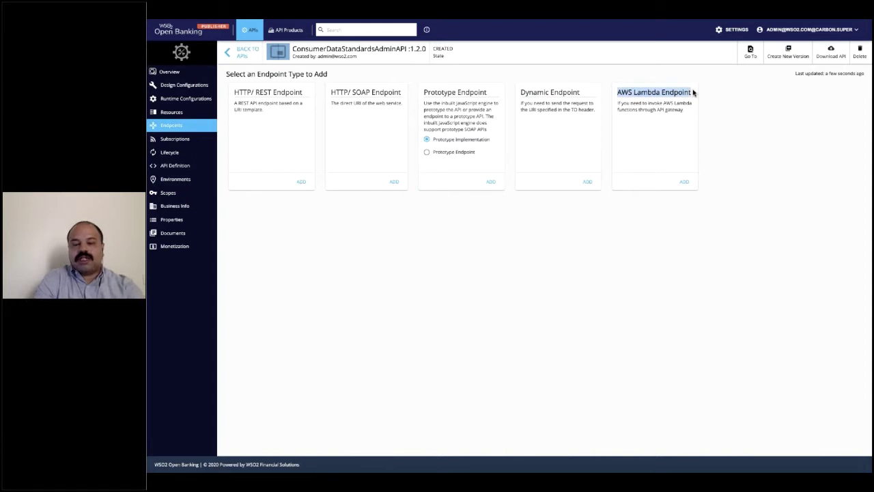
pyautogui.click(622, 133)
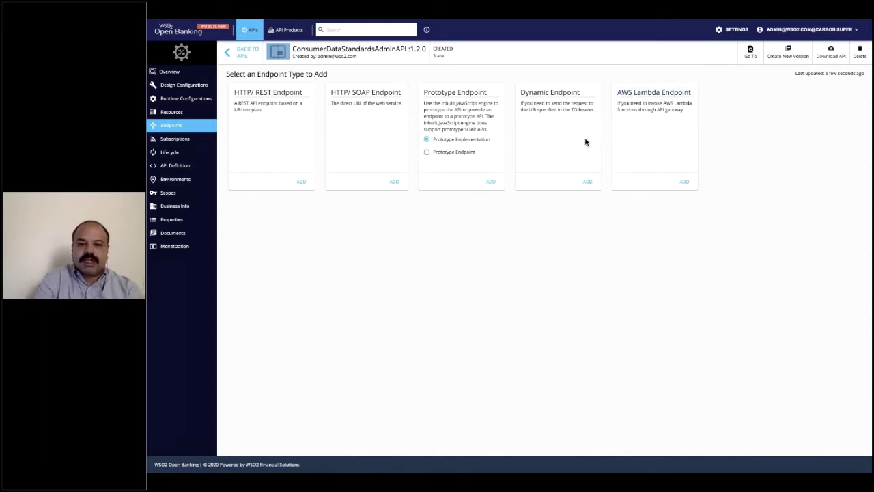
pyautogui.click(586, 182)
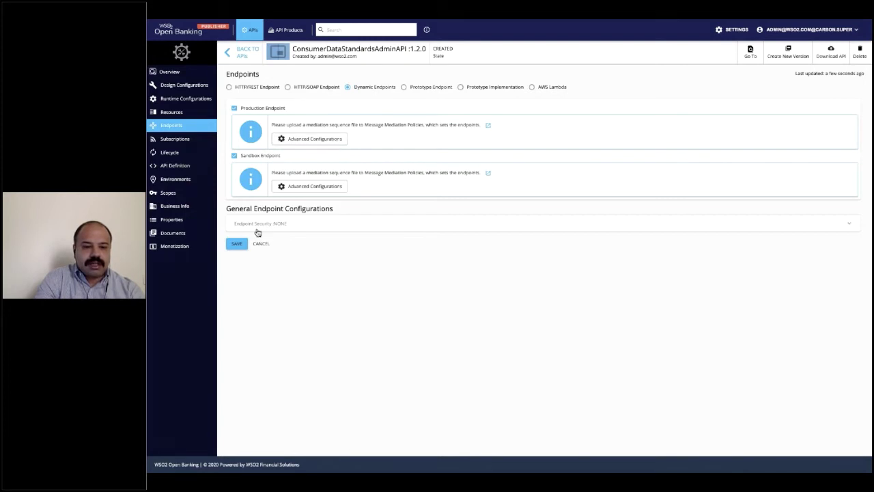
pyautogui.click(236, 244)
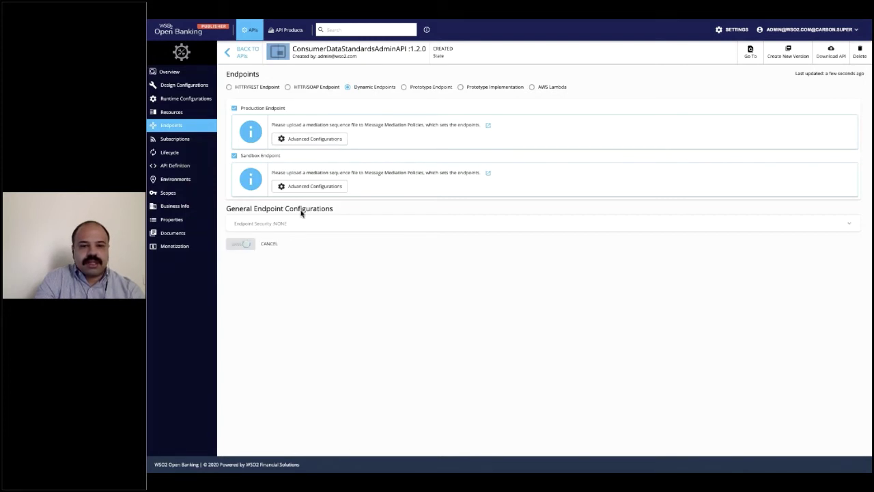
pyautogui.click(488, 127)
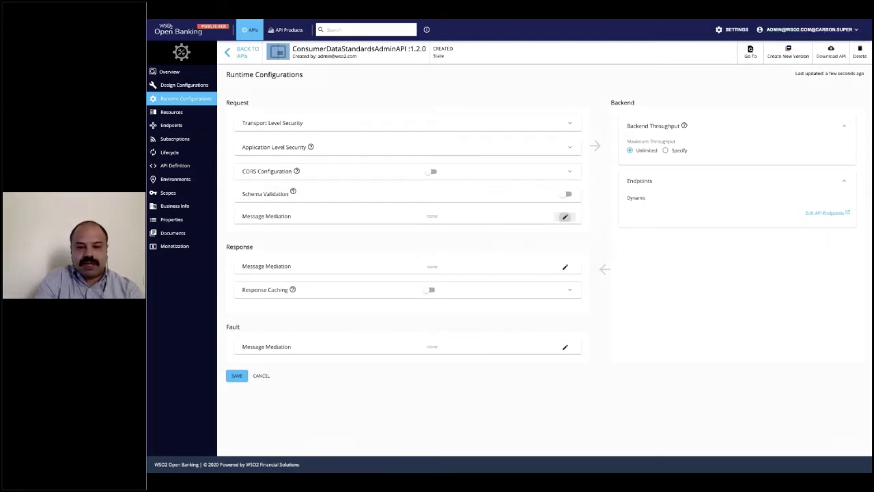
# Step: Upload cds-admin-endpoint-insequence-1.2.0.xml as a custom request mediation policy and select it
pyautogui.click(565, 217)
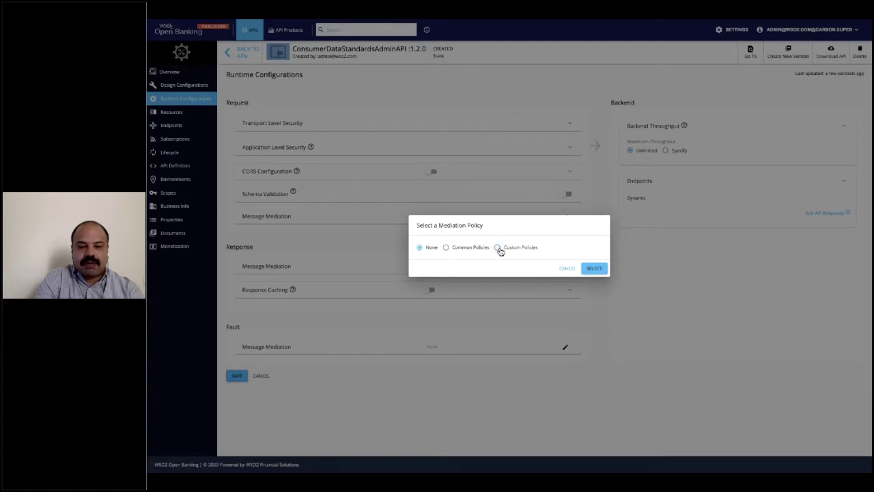
pyautogui.click(498, 248)
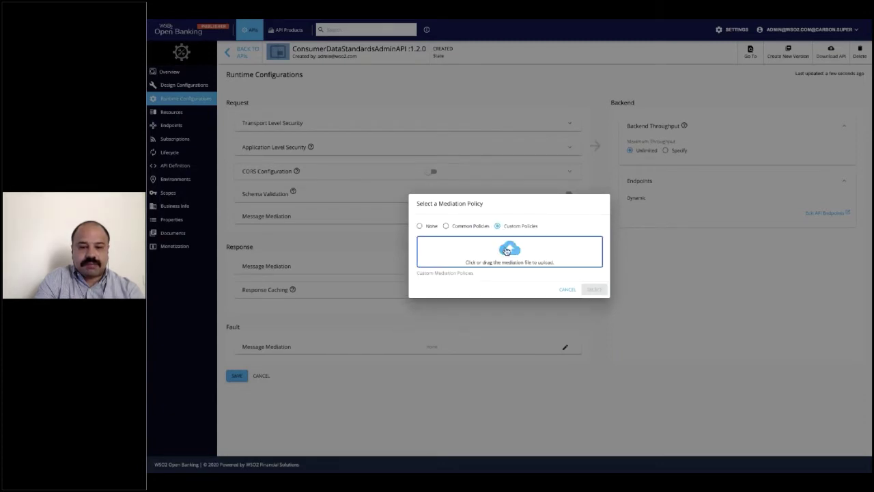
pyautogui.click(506, 251)
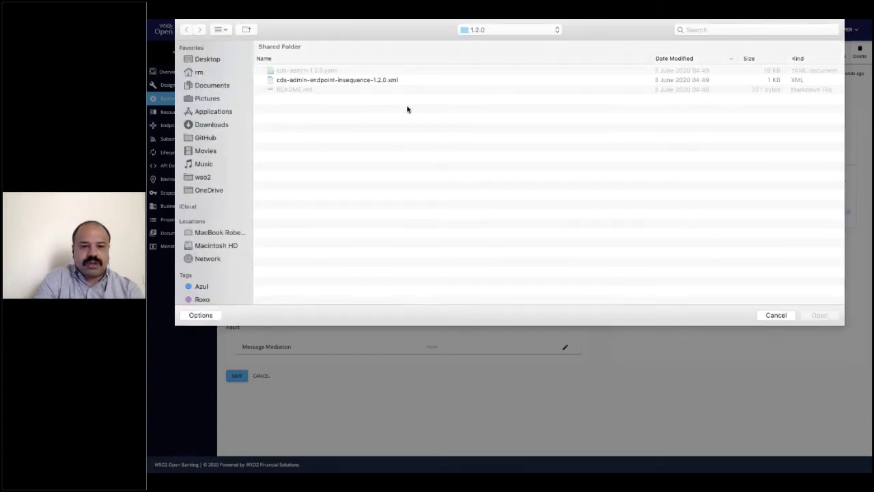
pyautogui.click(390, 80)
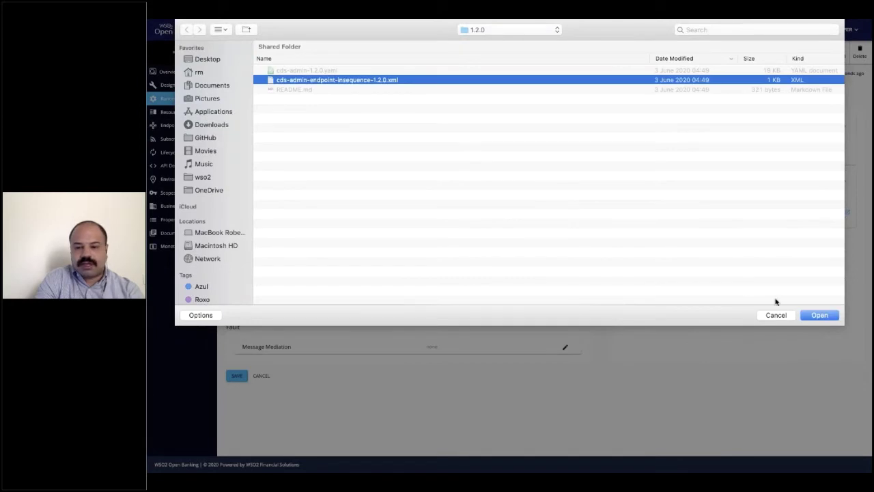
pyautogui.click(816, 315)
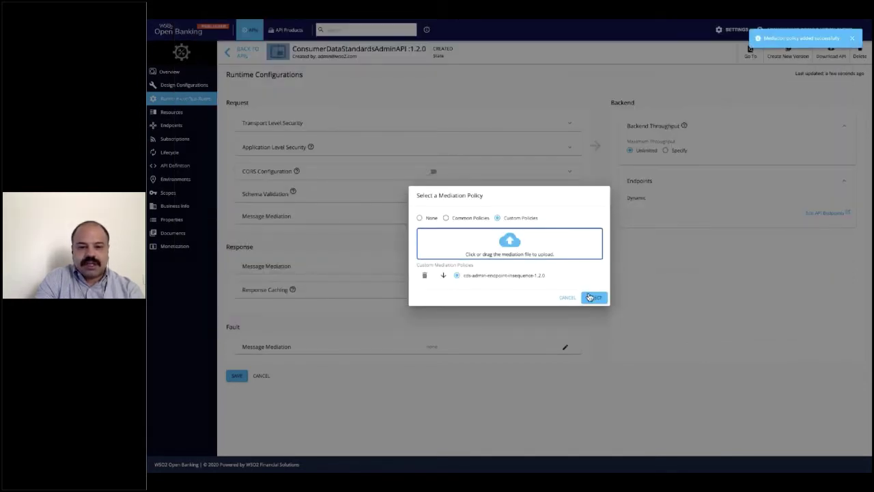
pyautogui.click(591, 298)
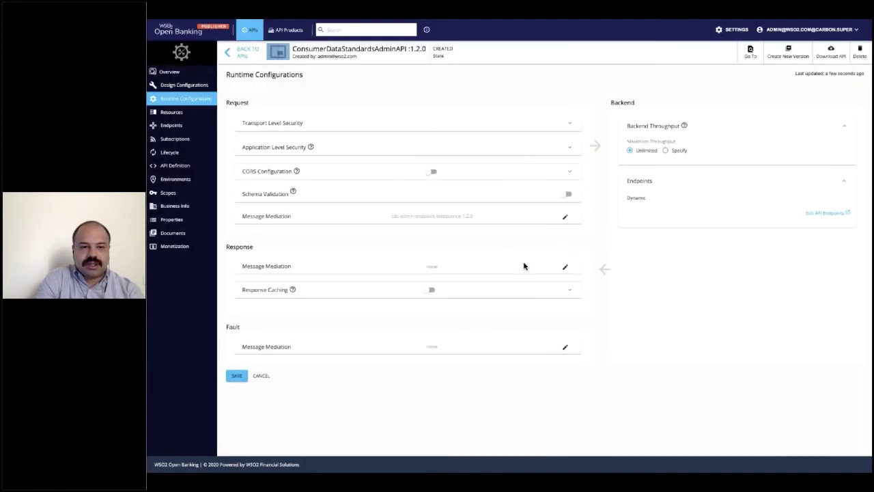
# Step: In Design Configurations, keep publisher access control as All and developer portal visibility Public
pyautogui.click(181, 75)
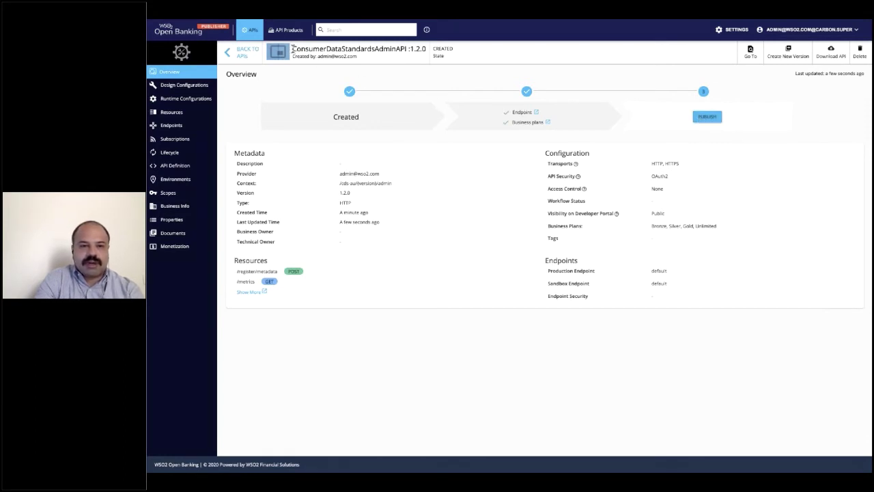
pyautogui.moveTo(292, 49); pyautogui.dragTo(395, 50)
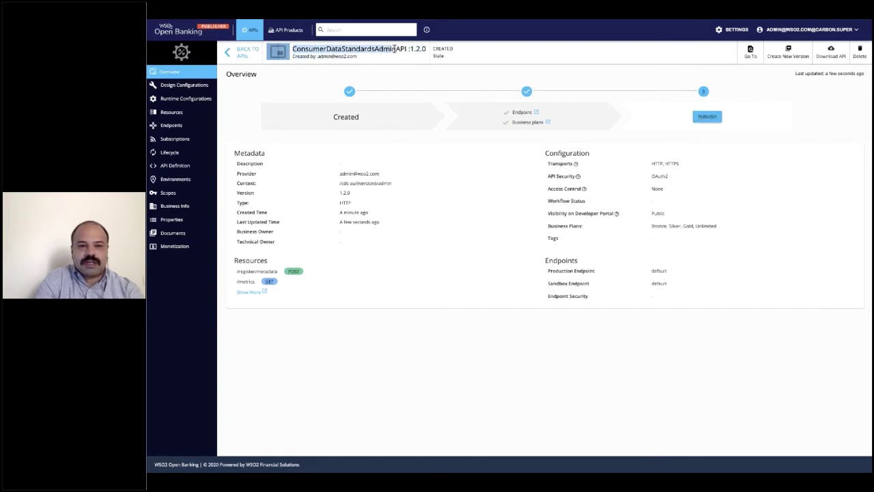
pyautogui.click(191, 91)
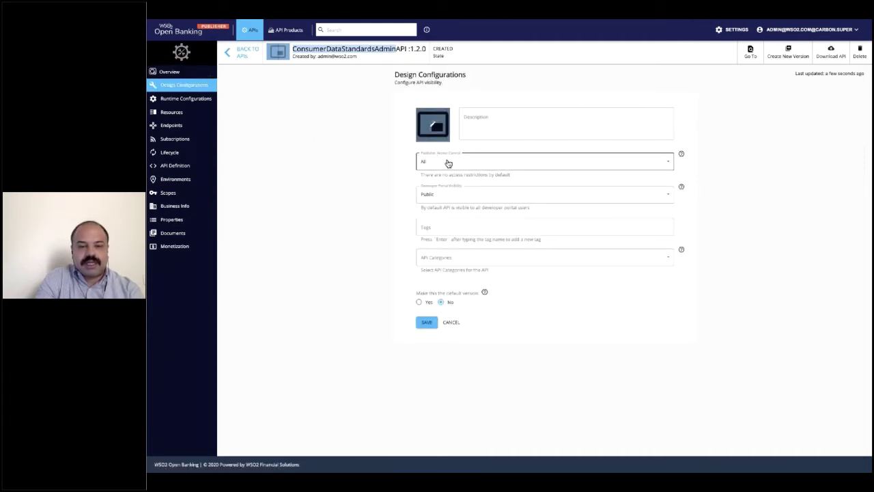
pyautogui.click(446, 164)
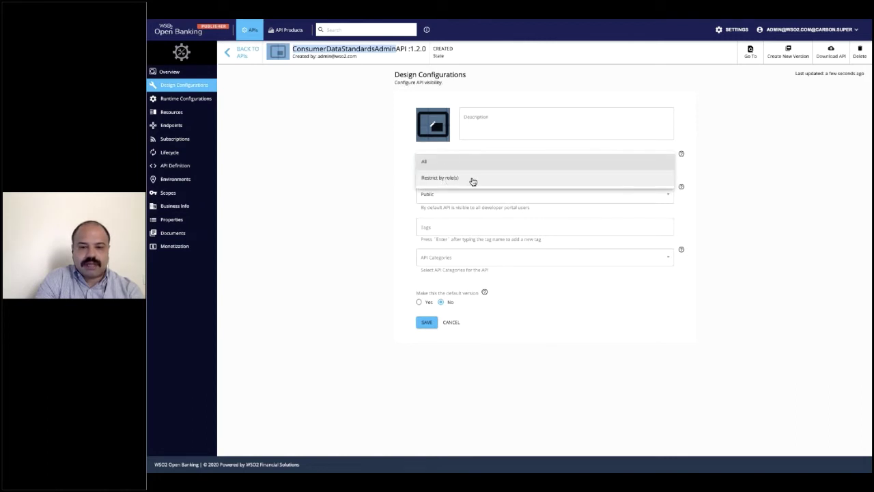
pyautogui.click(458, 162)
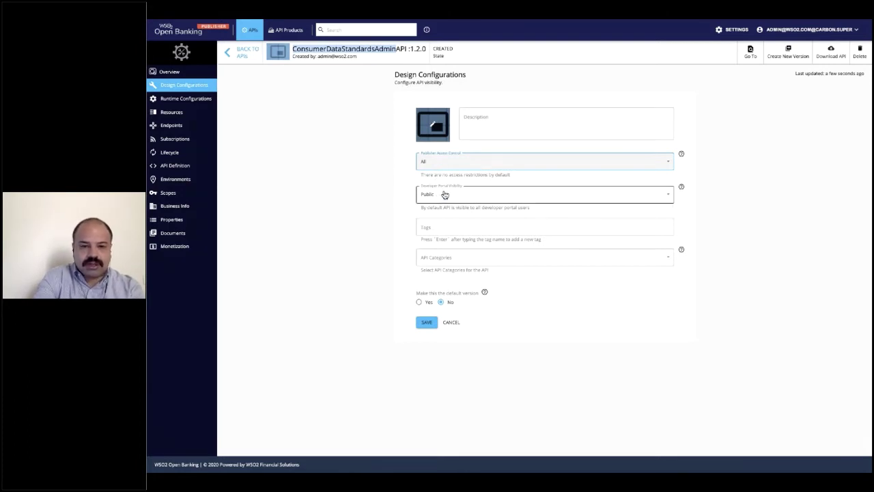
pyautogui.hotkey('ctrl', '+')
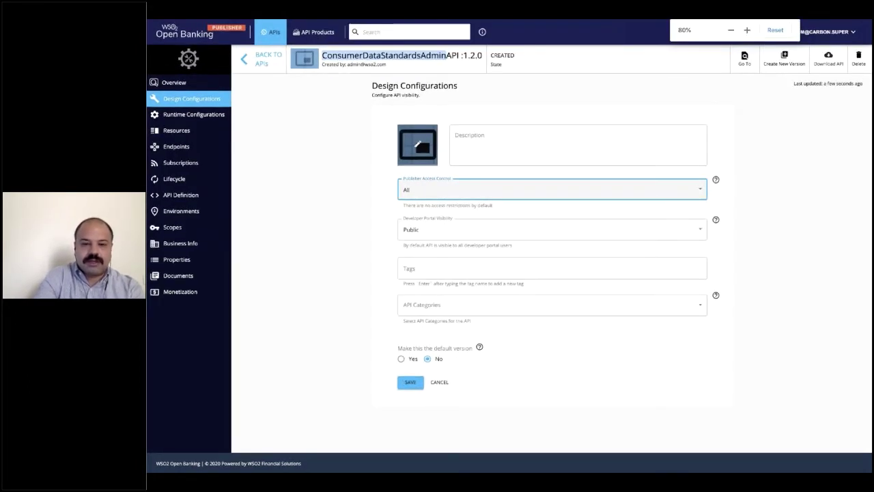
pyautogui.hotkey('ctrl', '+')
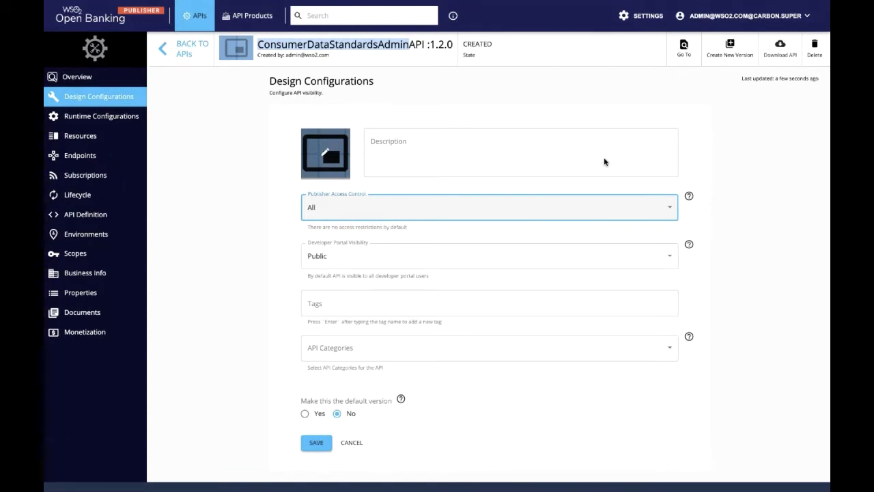
pyautogui.click(387, 256)
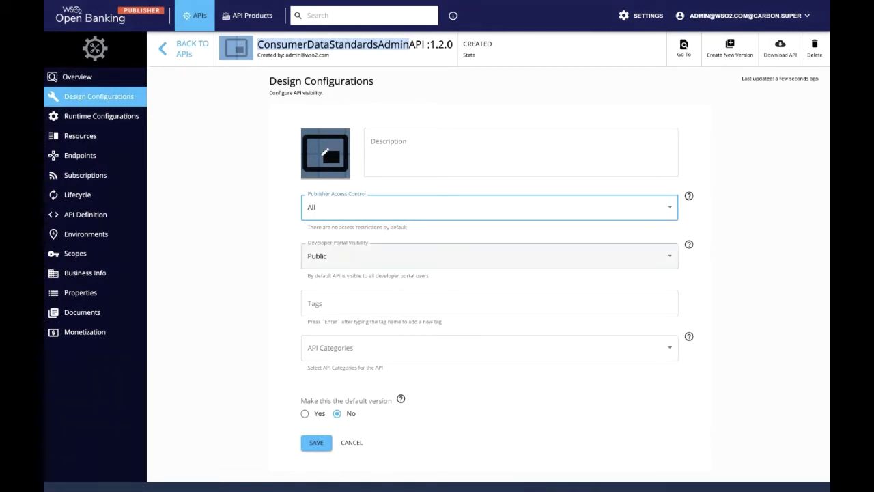
pyautogui.click(262, 257)
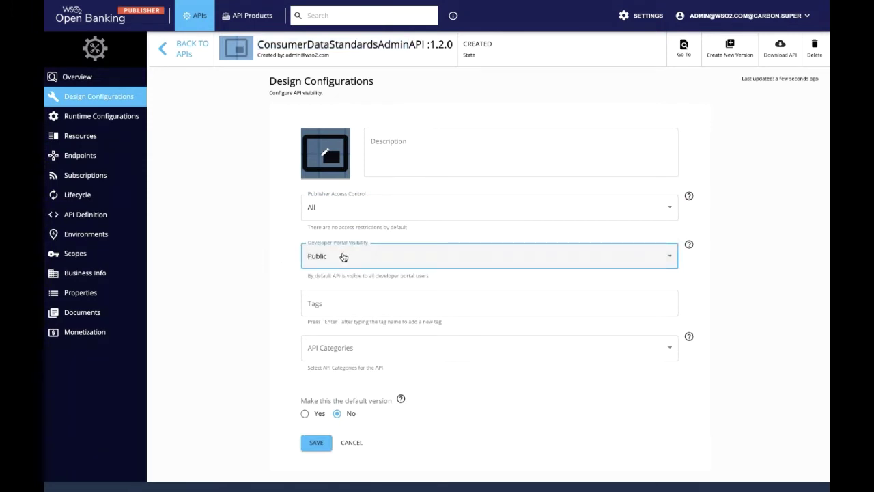
# Step: Add the tags openbanking, finance and cds to the API
pyautogui.click(339, 299)
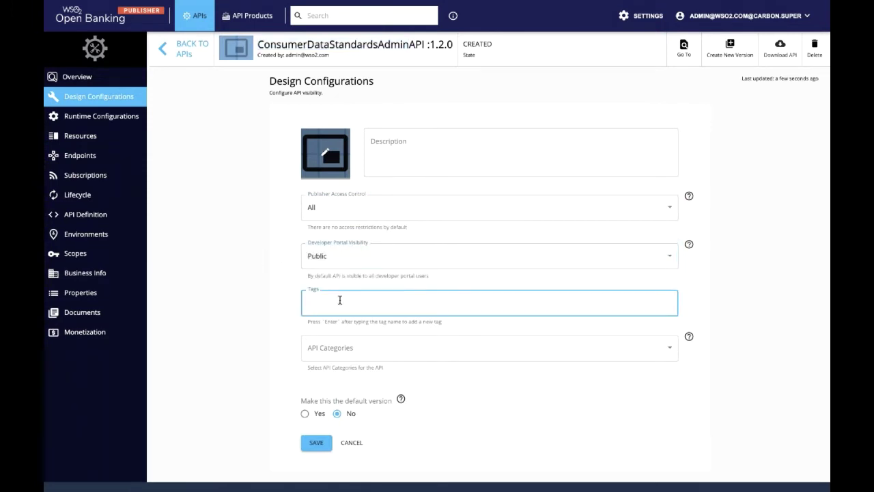
pyautogui.write('openbanking')
pyautogui.press('Return')
pyautogui.write('finance')
pyautogui.press('Return')
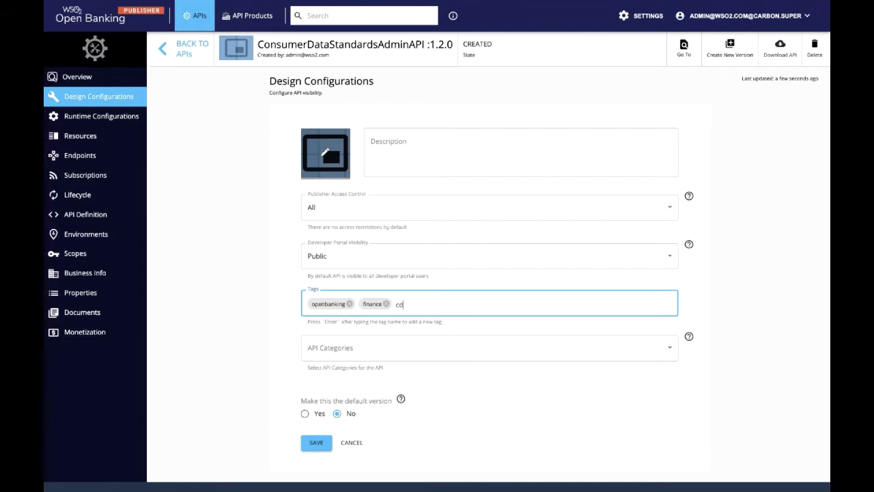
pyautogui.write('cds')
pyautogui.press('Return')
pyautogui.click(339, 349)
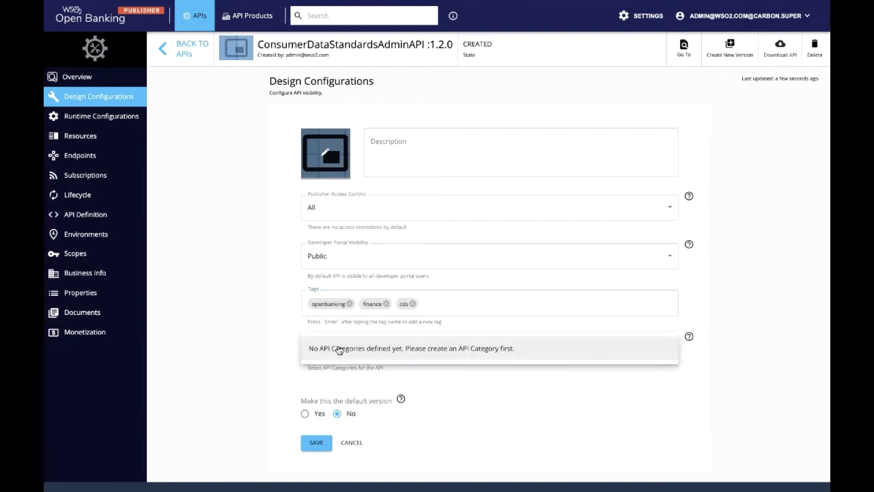
pyautogui.click(280, 350)
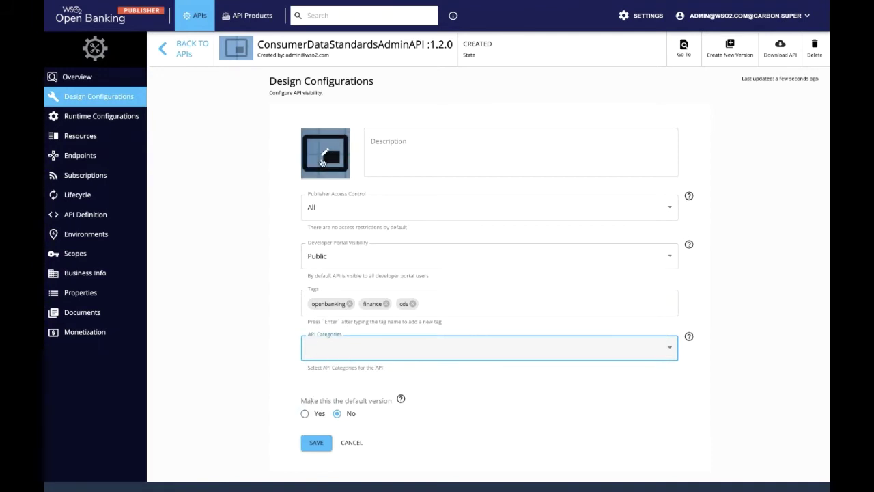
# Step: Enter the description CDS and save the design configurations
pyautogui.click(384, 151)
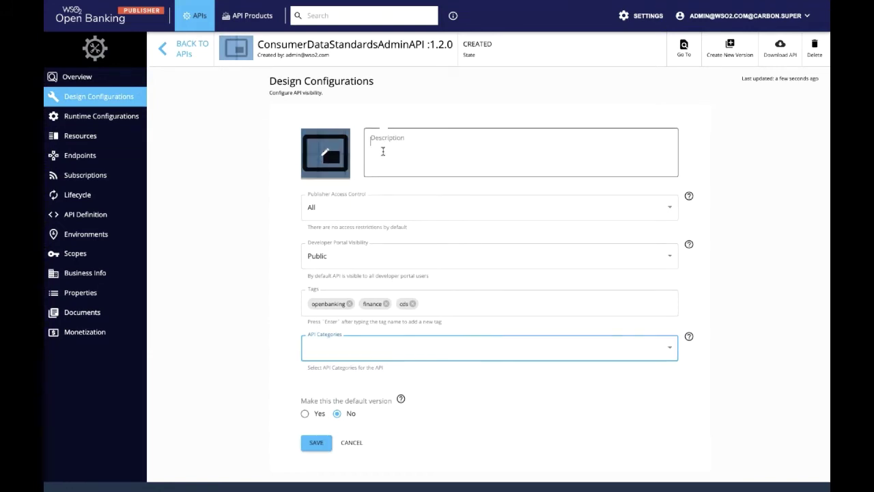
pyautogui.write('CDS')
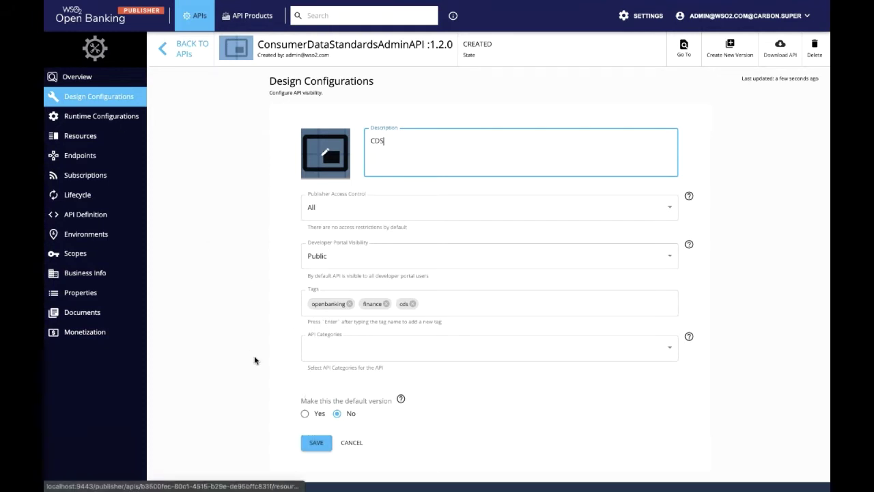
pyautogui.click(320, 439)
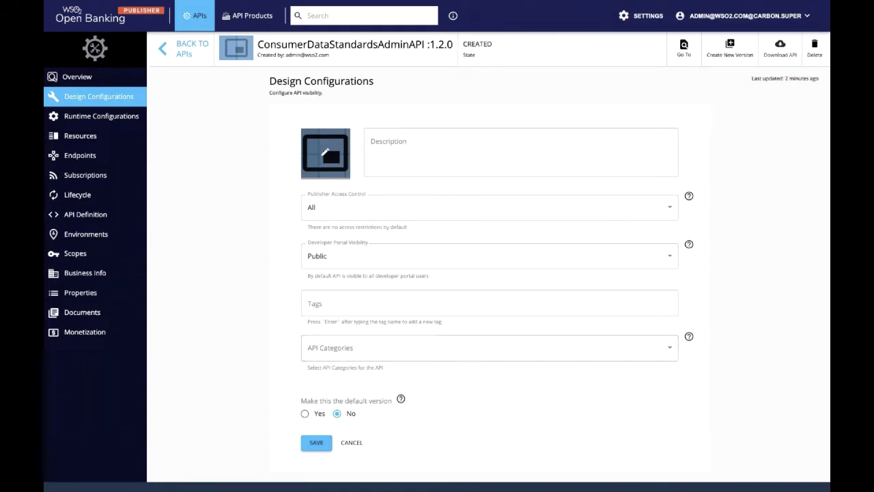
pyautogui.click(316, 443)
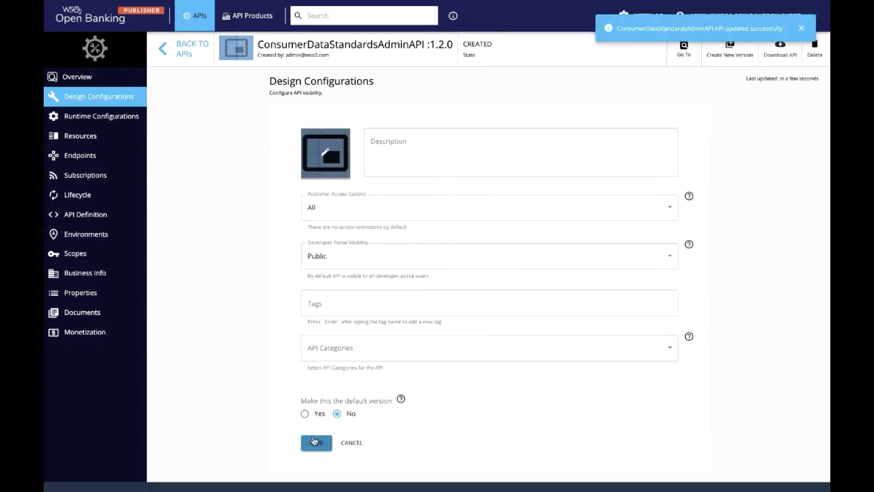
pyautogui.click(802, 29)
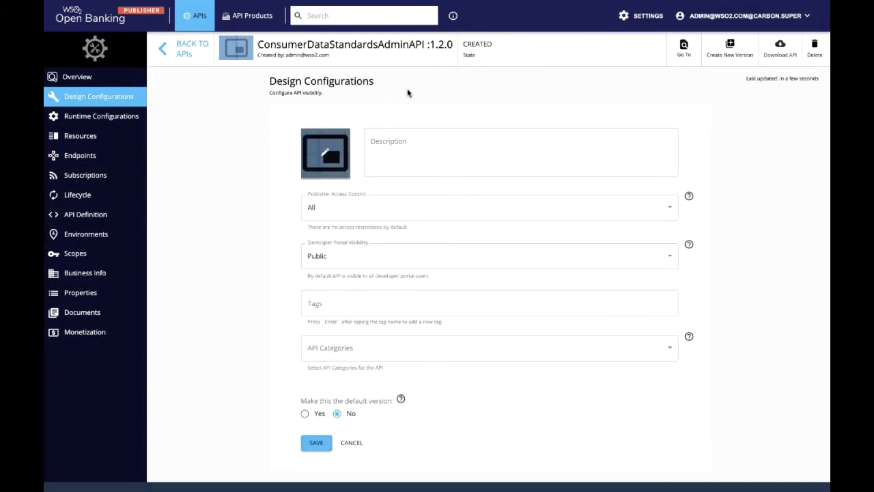
# Step: Review Transport Level Security, Resources, Endpoints and Subscriptions, then open the Lifecycle page
pyautogui.click(110, 116)
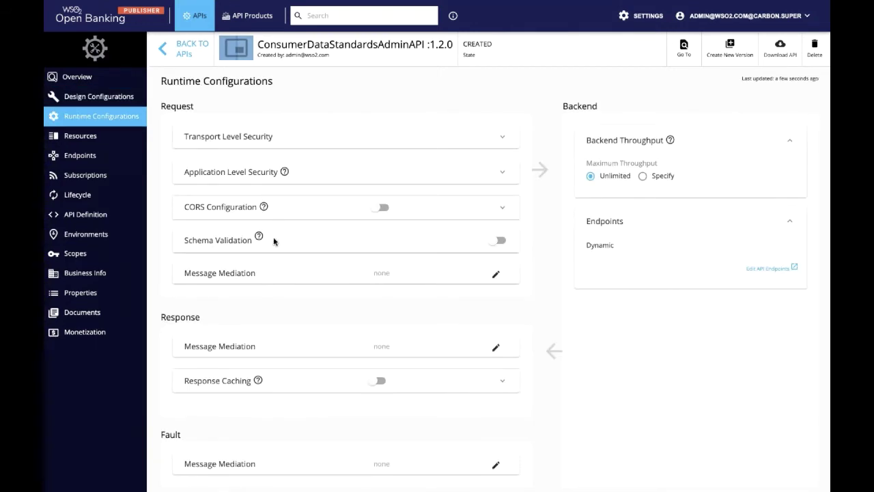
pyautogui.click(280, 137)
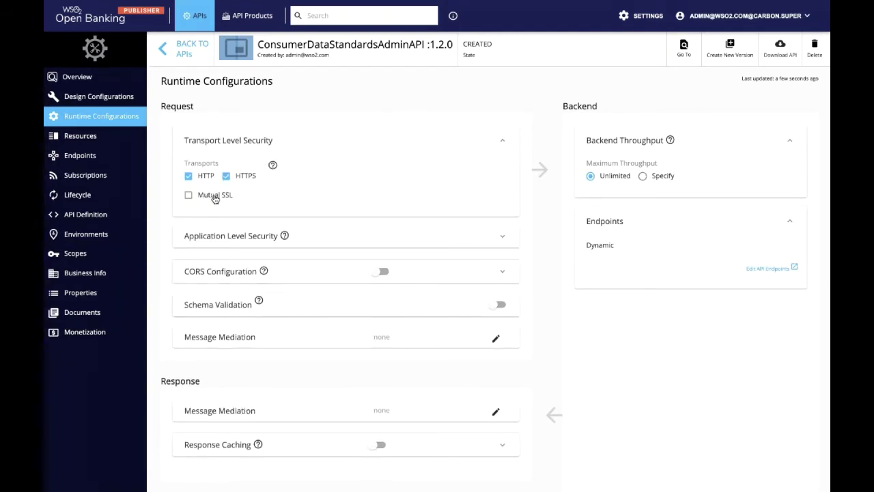
pyautogui.click(111, 143)
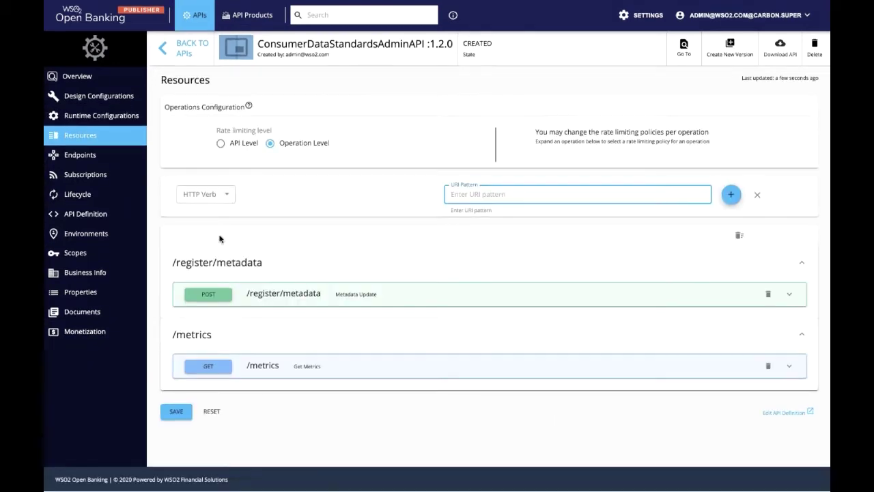
pyautogui.click(108, 162)
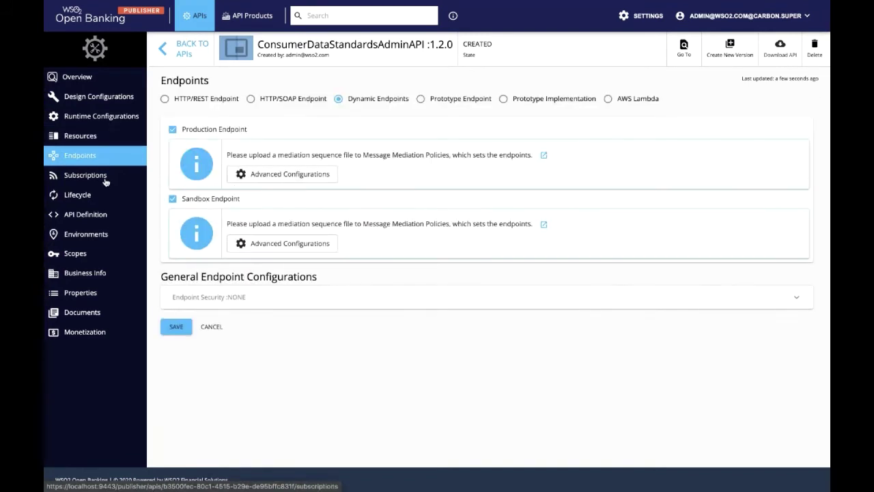
pyautogui.click(105, 179)
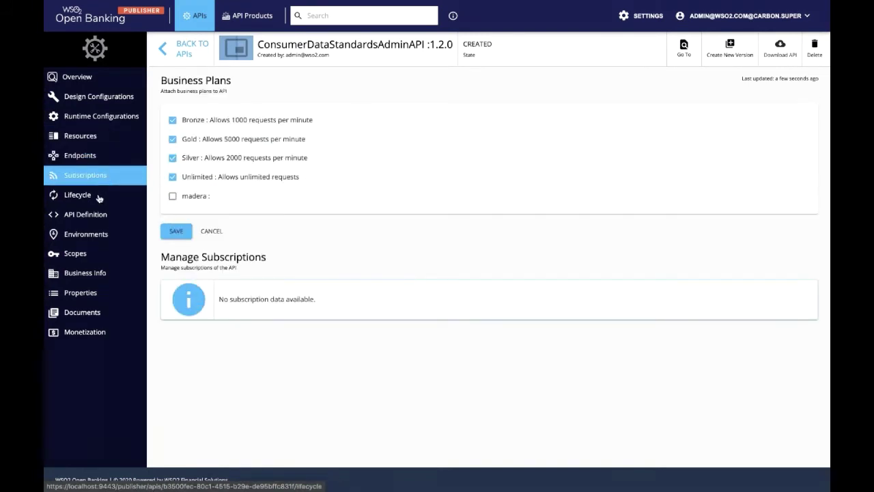
pyautogui.click(99, 198)
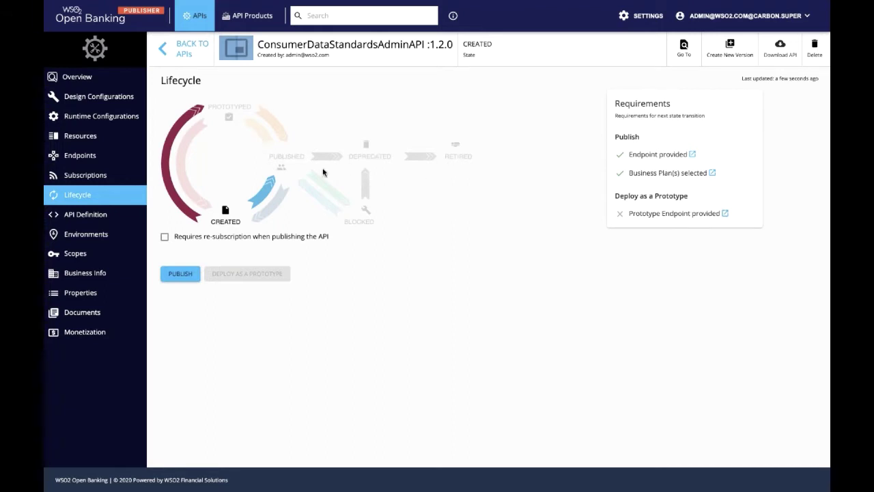
# Step: Scroll through the API's swagger YAML definition
pyautogui.click(108, 217)
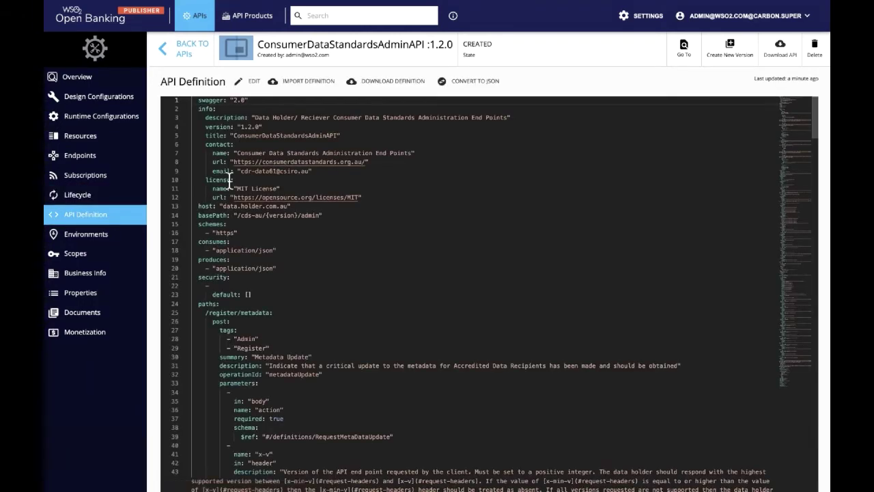
pyautogui.scroll(-15, 229, 180)
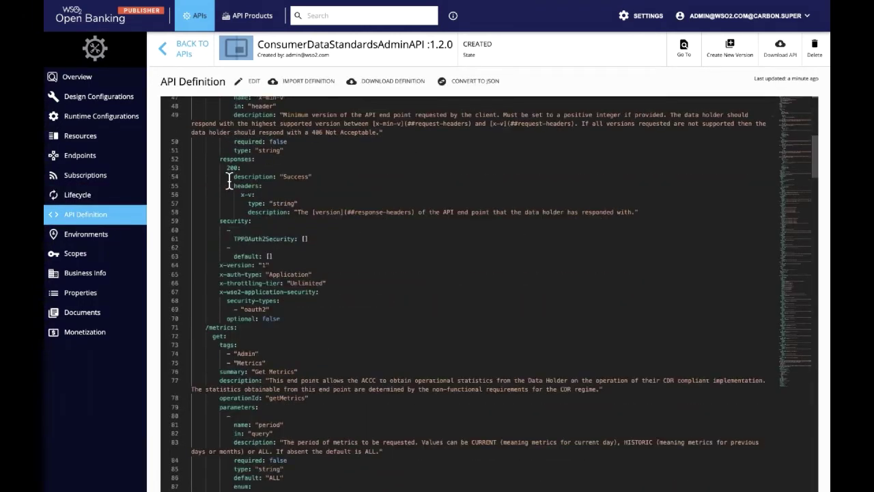
pyautogui.scroll(-15, 230, 179)
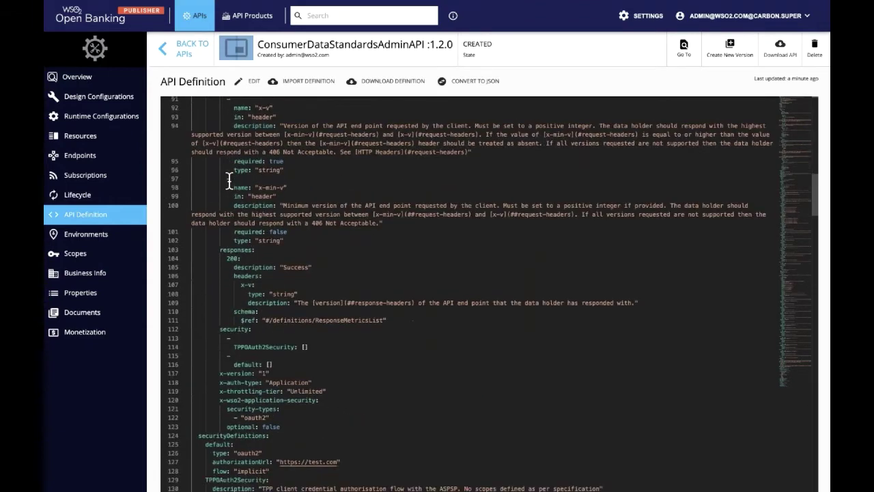
pyautogui.scroll(-12, 229, 180)
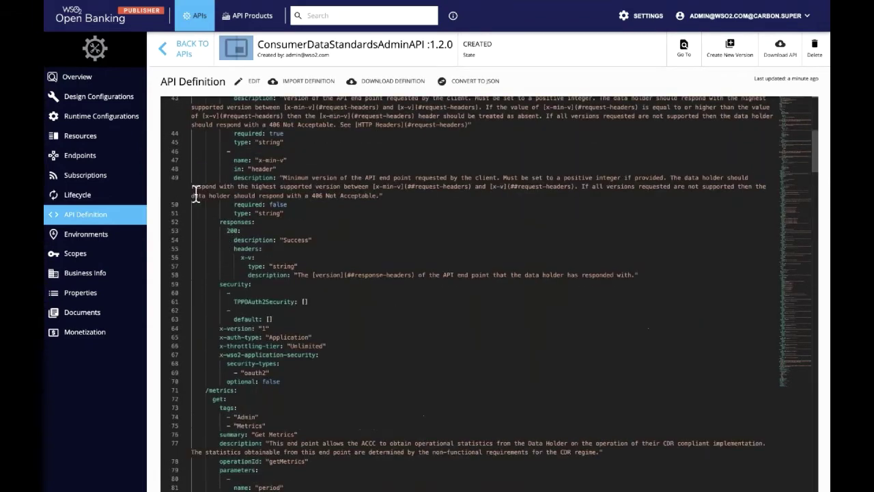
# Step: Review the API's gateway environments, with the Production and Sandbox gateway selected
pyautogui.click(96, 233)
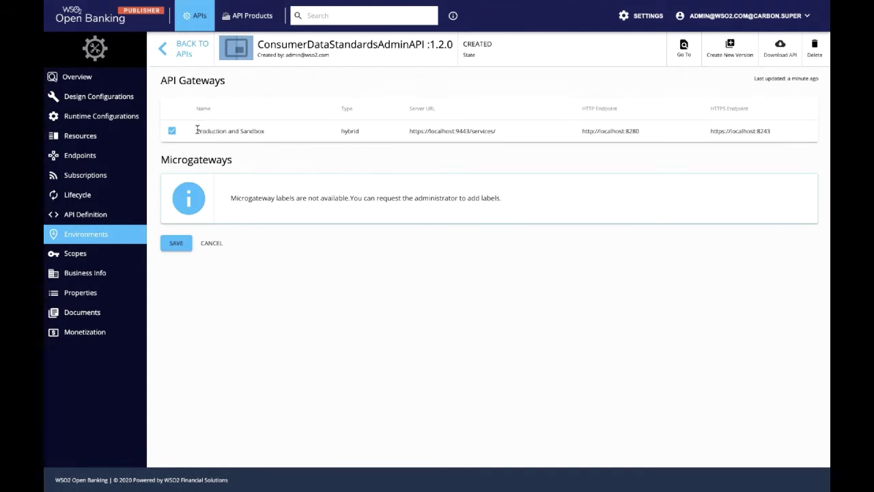
pyautogui.moveTo(196, 130); pyautogui.dragTo(263, 130)
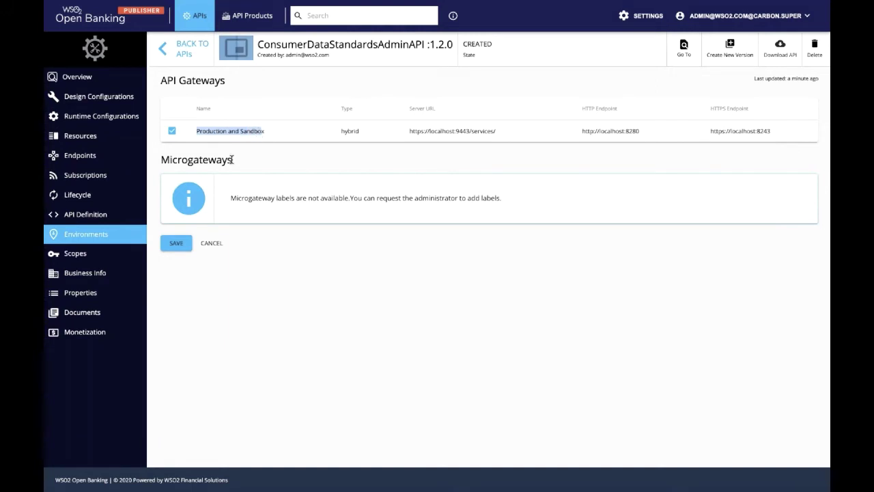
pyautogui.moveTo(232, 159); pyautogui.dragTo(255, 162)
pyautogui.click(162, 160)
pyautogui.click(257, 161)
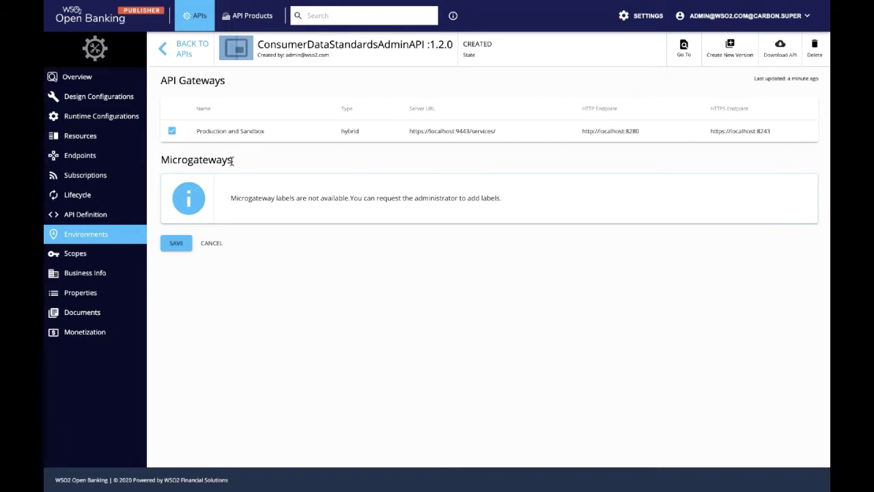
# Step: Look over the API's scopes and custom properties, then return to its overview
pyautogui.click(97, 257)
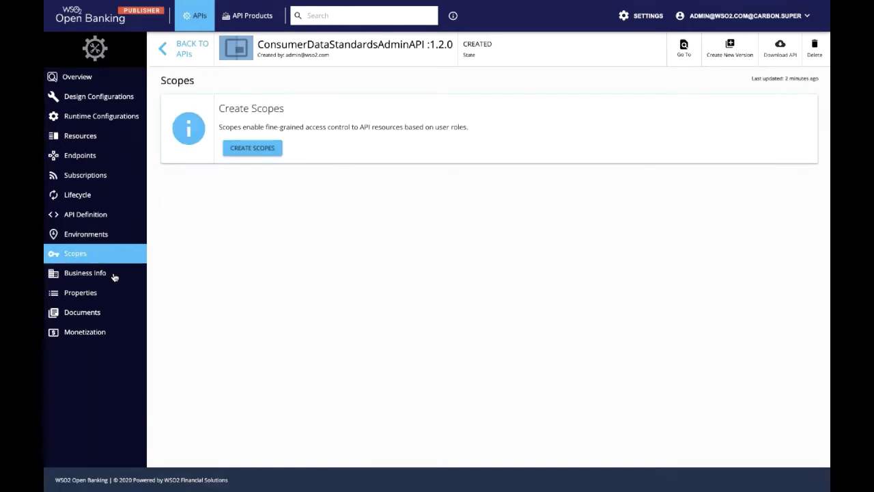
pyautogui.click(104, 293)
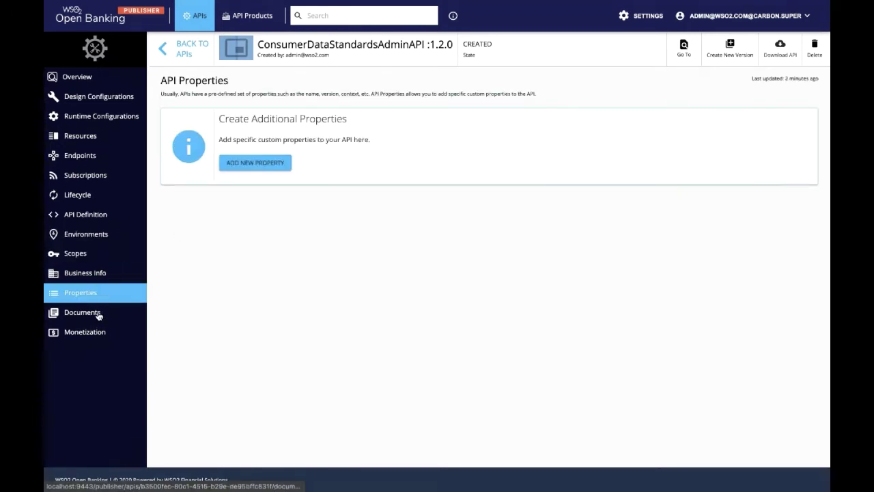
pyautogui.click(98, 77)
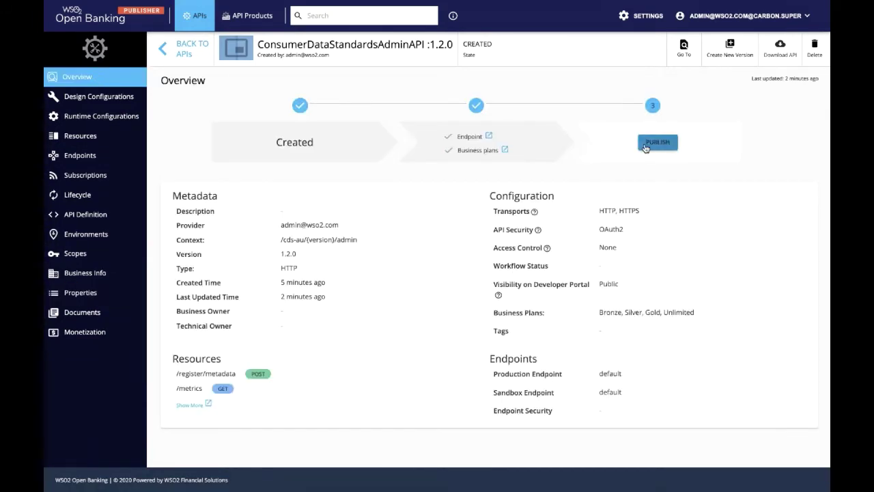
# Step: Publish ConsumerDataStandardsAdminAPI 1.2.0, confirm its PUBLISHED lifecycle state, and go back to the APIs list
pyautogui.click(645, 145)
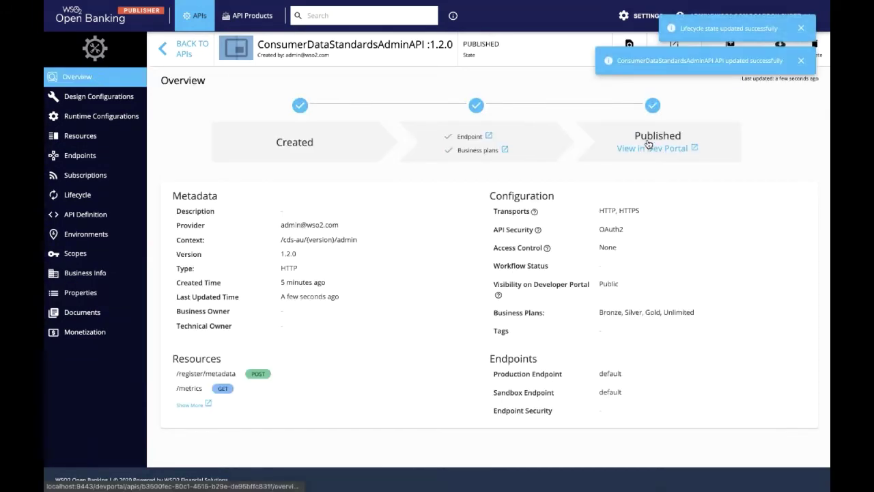
pyautogui.click(84, 196)
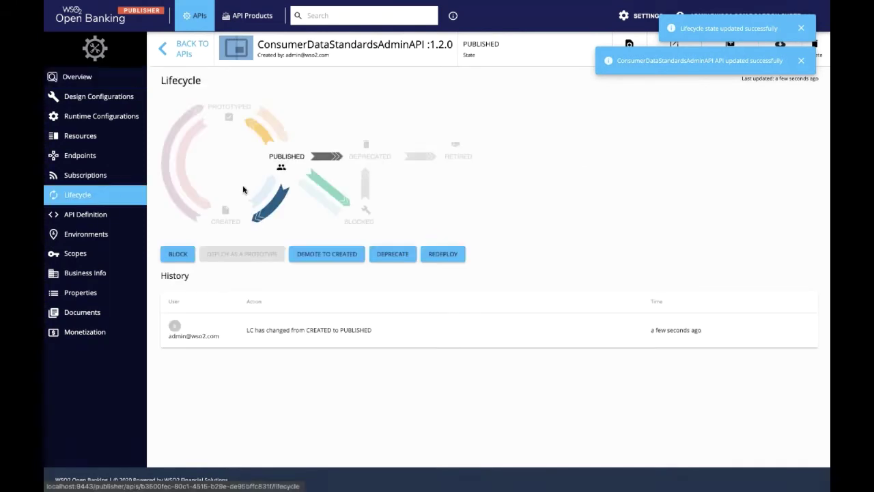
pyautogui.moveTo(270, 158); pyautogui.dragTo(304, 153)
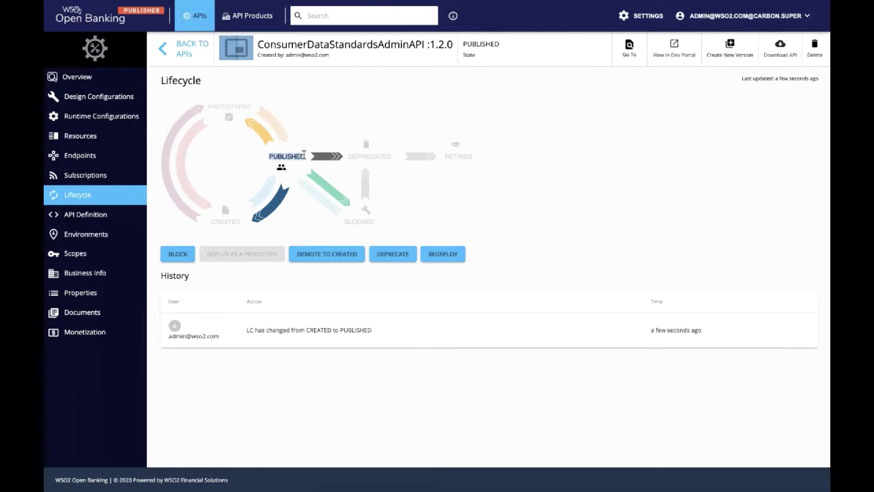
pyautogui.click(77, 77)
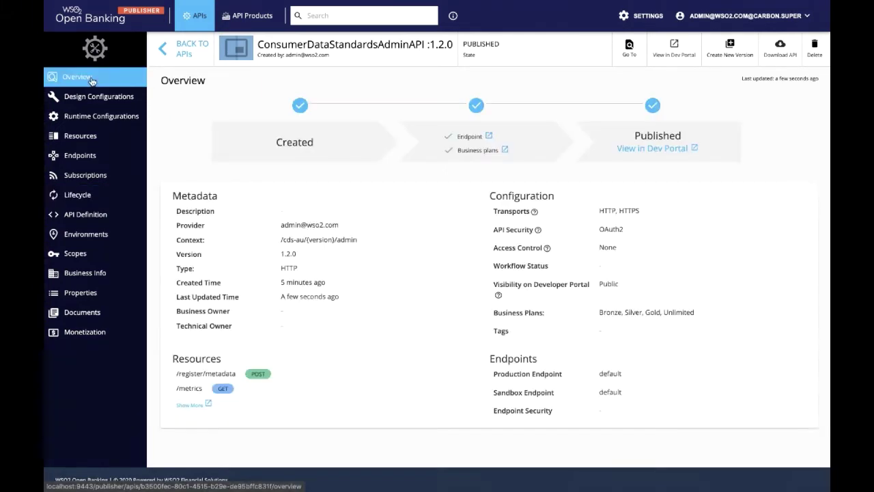
pyautogui.click(192, 47)
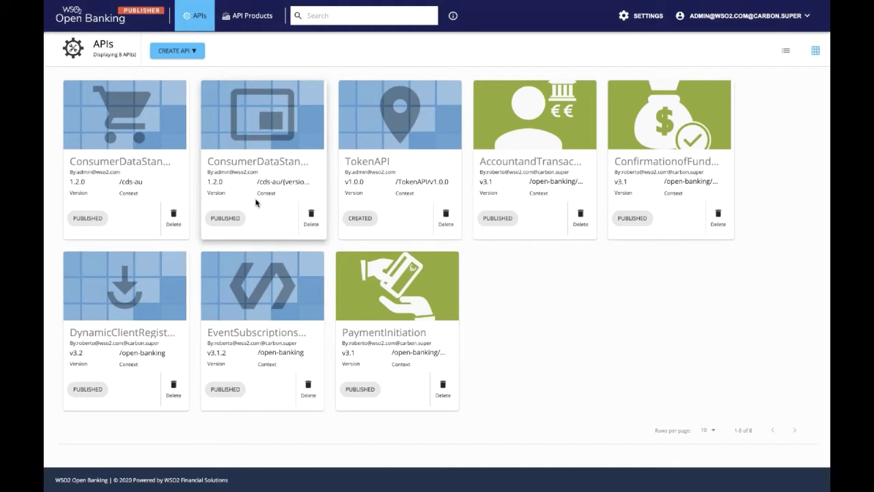
# Step: Start a new API product and enter a first attempt at its name and context
pyautogui.click(243, 19)
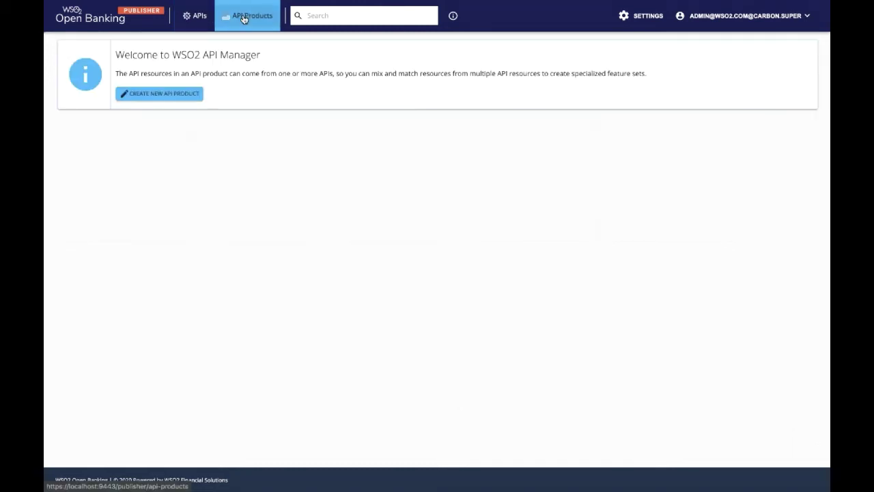
pyautogui.click(188, 95)
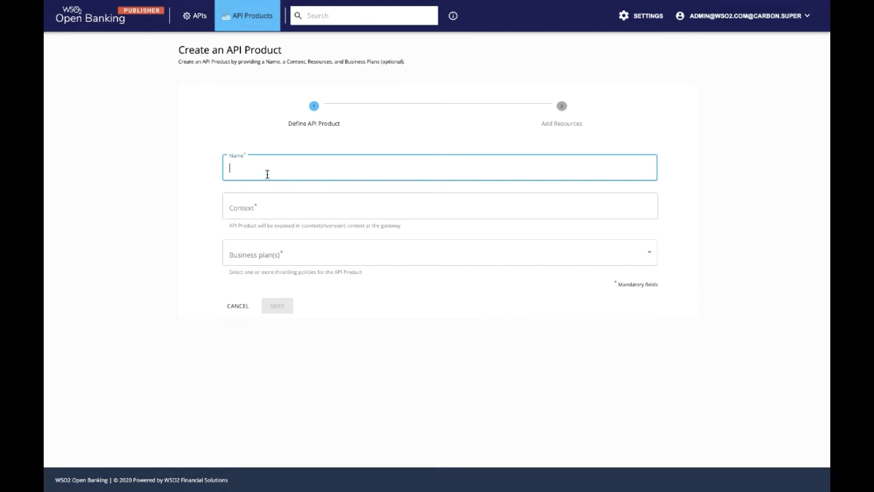
pyautogui.write('dado')
pyautogui.press('BackSpace')
pyautogui.press('BackSpace')
pyautogui.press('BackSpace')
pyautogui.press('BackSpace')
pyautogui.press('BackSpace')
pyautogui.write('informacao.deconta')
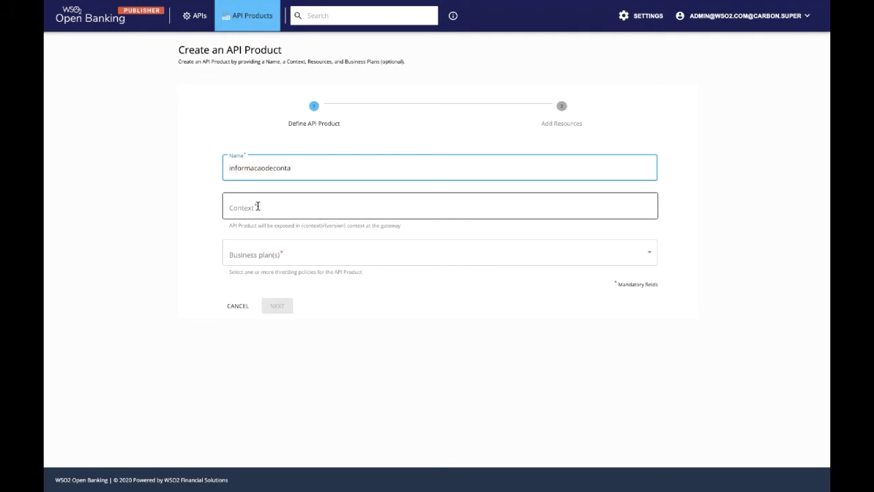
pyautogui.click(256, 205)
pyautogui.write('/da')
pyautogui.press('BackSpace')
pyautogui.press('BackSpace')
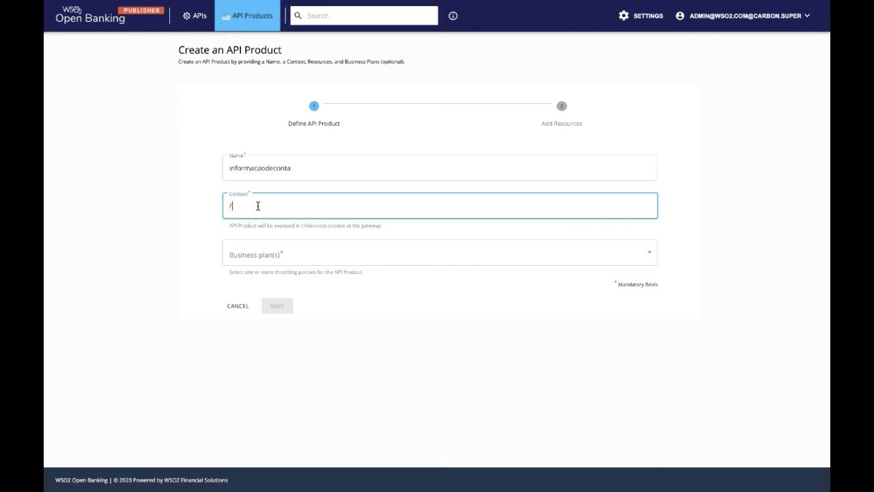
pyautogui.write('i')
pyautogui.press('BackSpace')
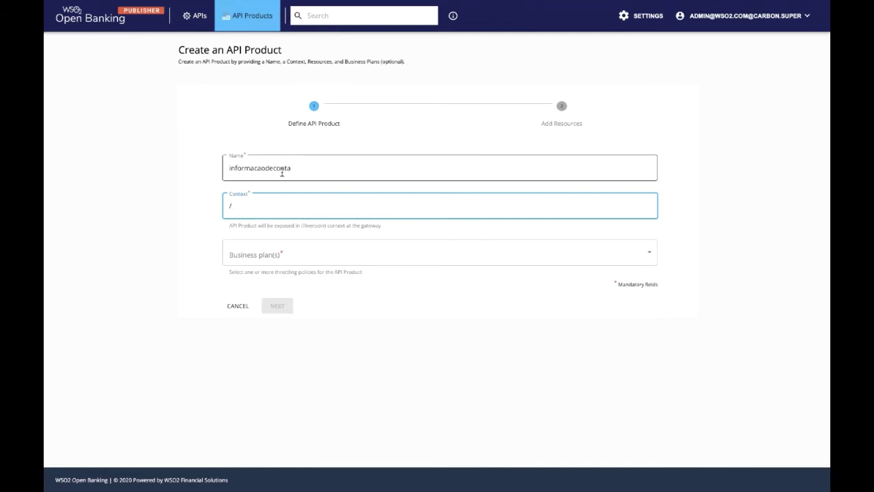
# Step: Rename the product to produtosbancarios and set its context to produtosbancarios
pyautogui.doubleClick(273, 170)
pyautogui.press('BackSpace')
pyautogui.write('pr')
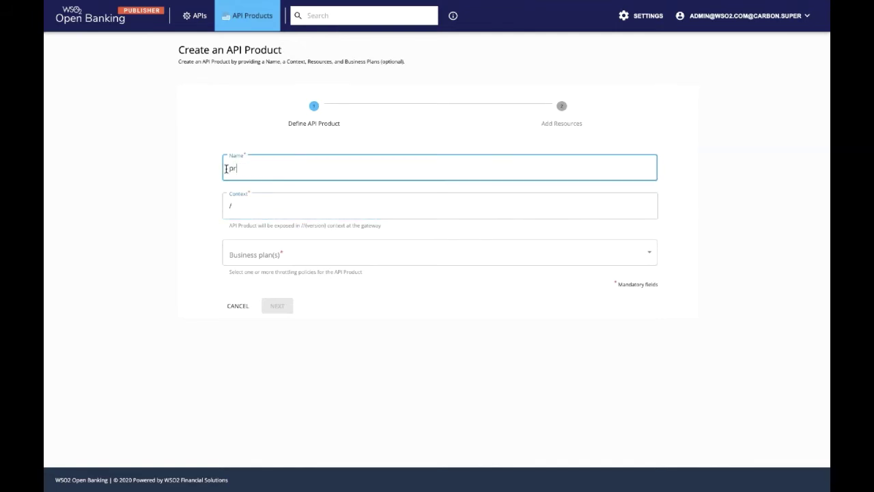
pyautogui.write('odutosbancarios')
pyautogui.click(254, 208)
pyautogui.write('produ')
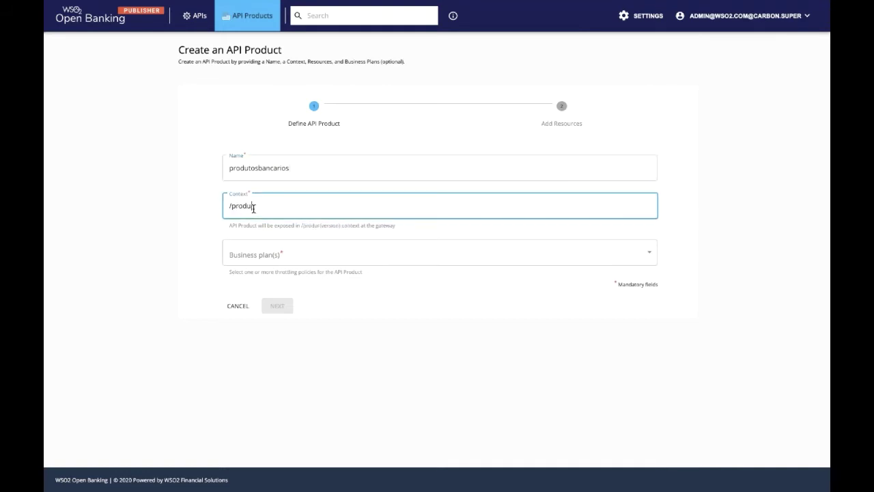
pyautogui.write('tosbancarios')
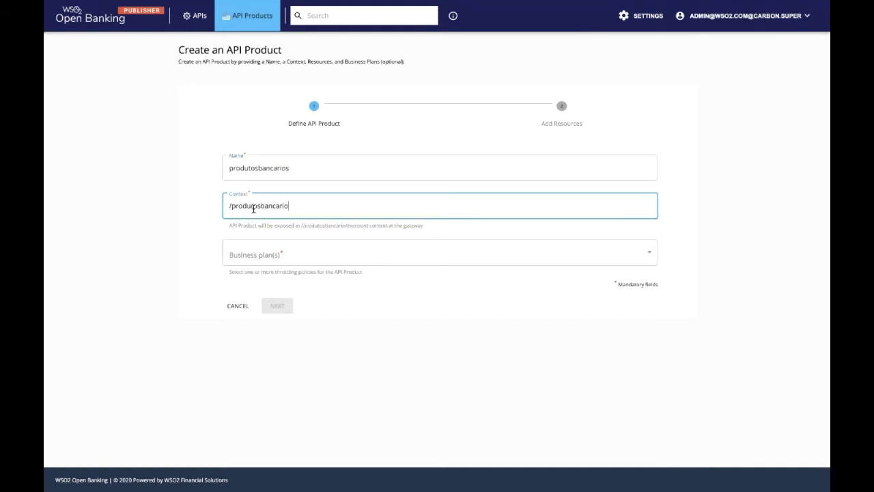
# Step: Select the Unlimited, Silver, Gold and Bronze business plans and continue to Add Resources
pyautogui.click(256, 255)
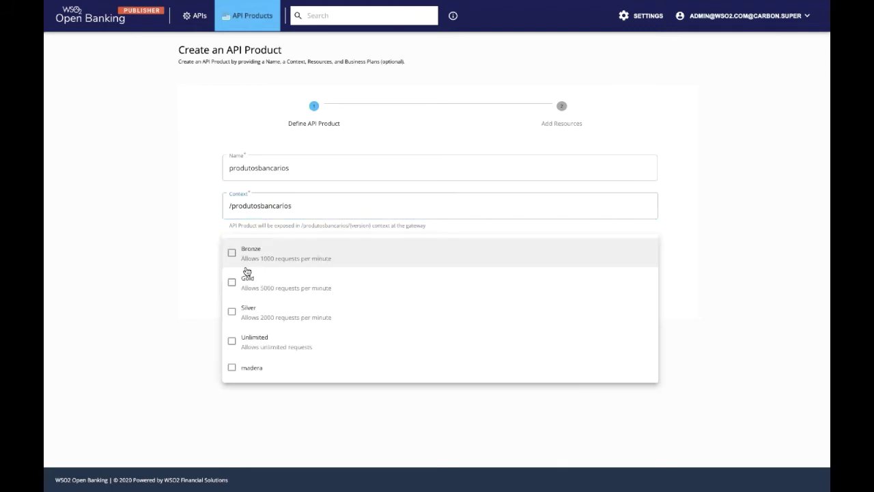
pyautogui.click(240, 343)
pyautogui.click(251, 316)
pyautogui.click(253, 282)
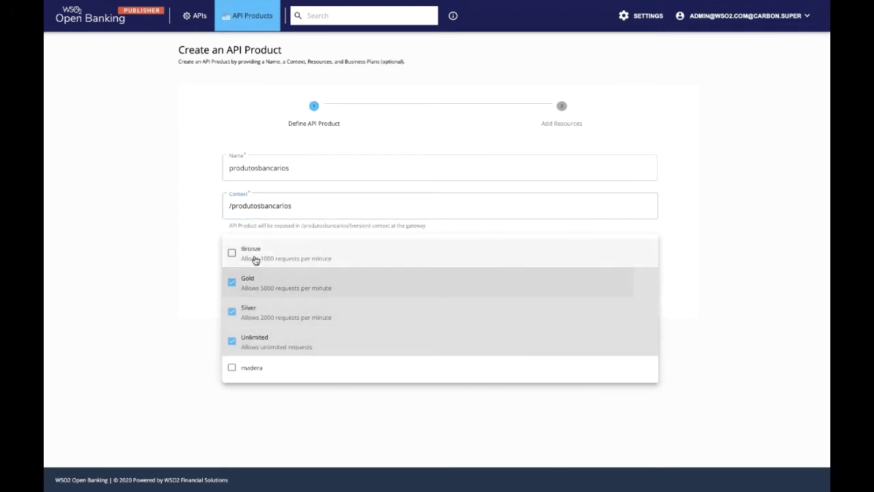
pyautogui.click(254, 255)
pyautogui.click(203, 257)
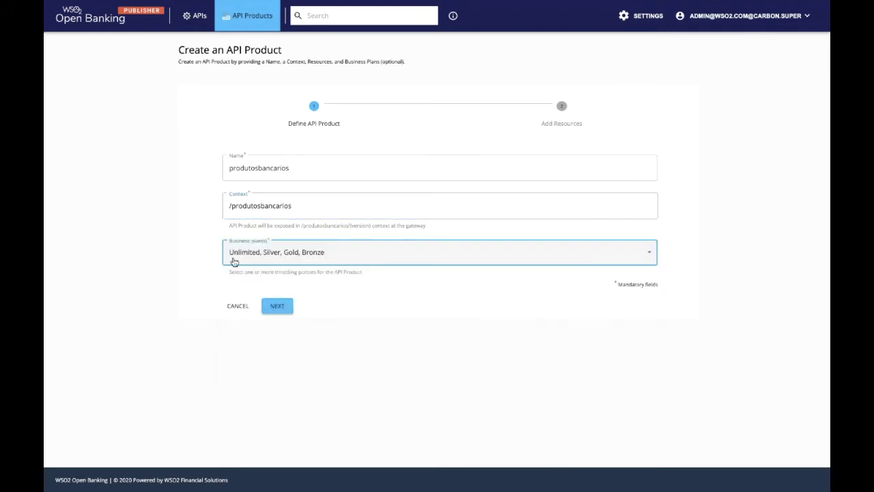
pyautogui.click(278, 307)
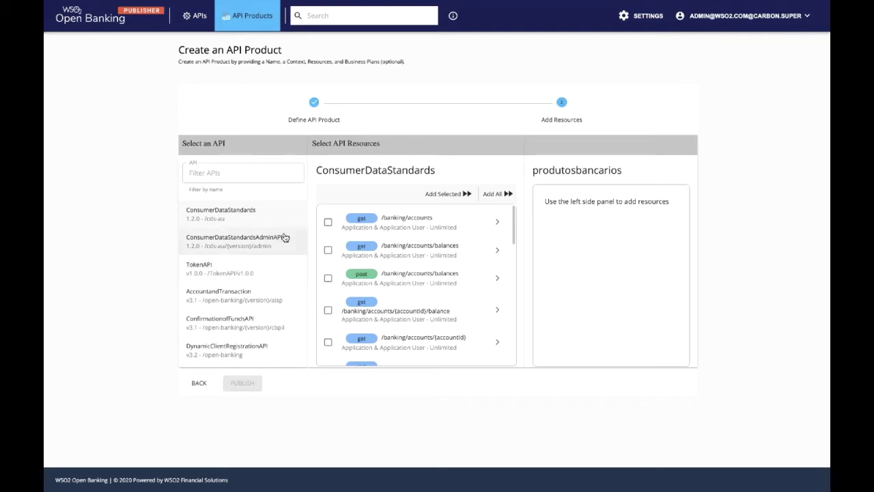
# Step: Add the GET /banking/accounts resource to produtosbancarios
pyautogui.scroll(-10, 393, 255)
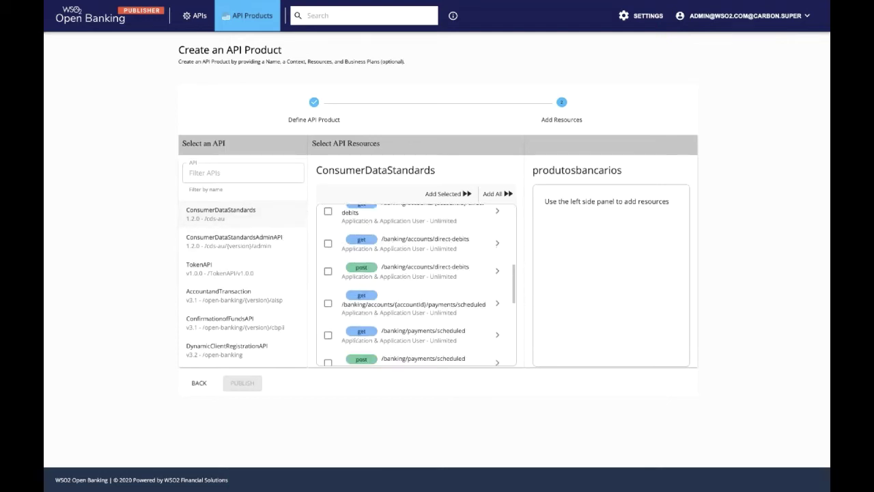
pyautogui.scroll(10, 417, 287)
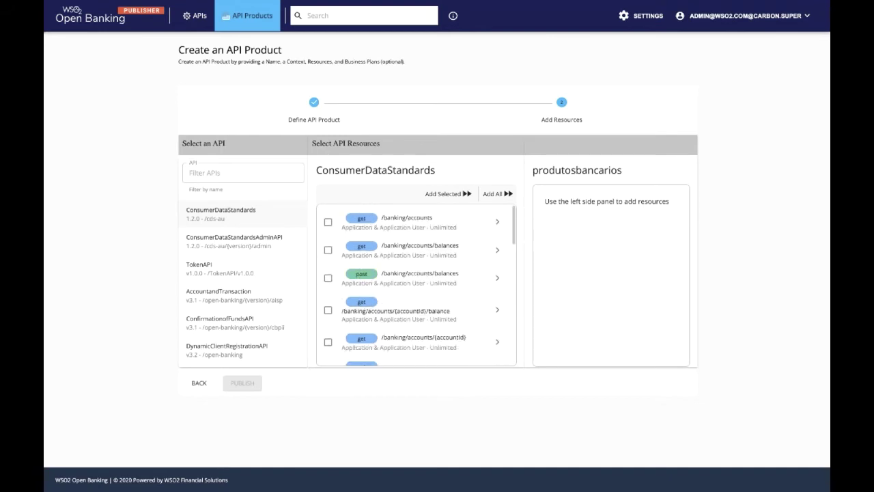
pyautogui.scroll(-6, 417, 287)
pyautogui.scroll(3, 500, 312)
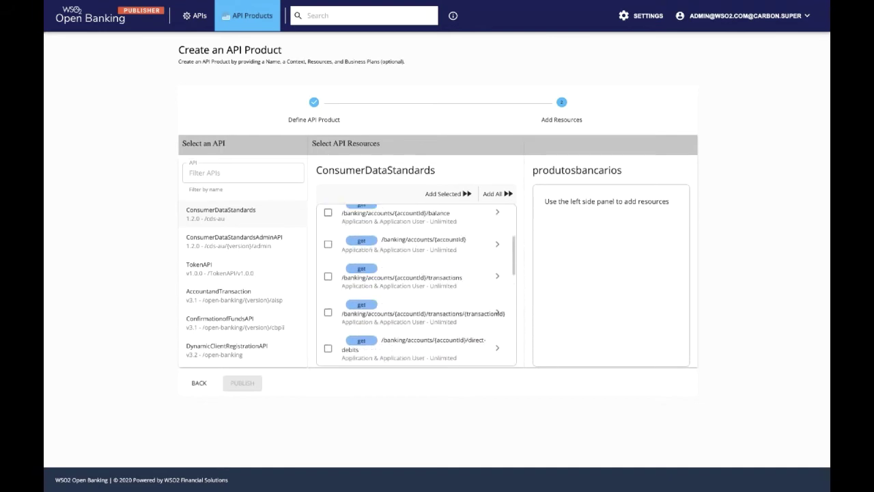
pyautogui.scroll(3, 499, 313)
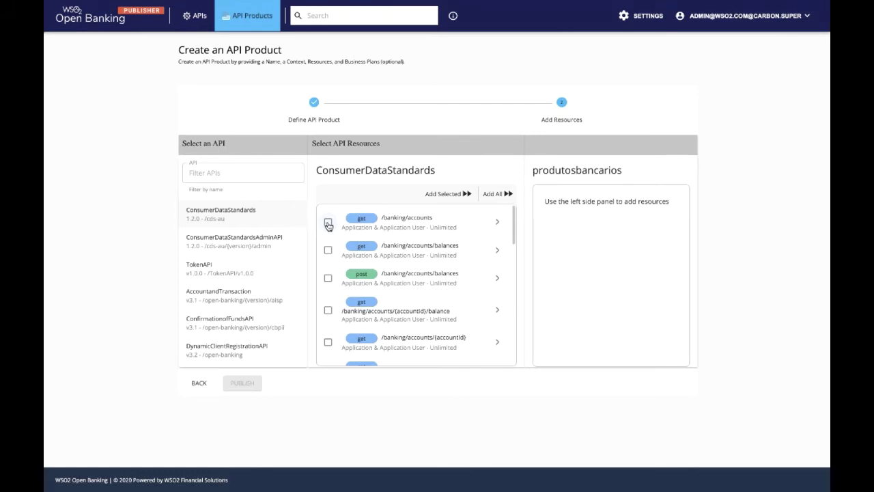
pyautogui.moveTo(534, 170); pyautogui.dragTo(620, 170)
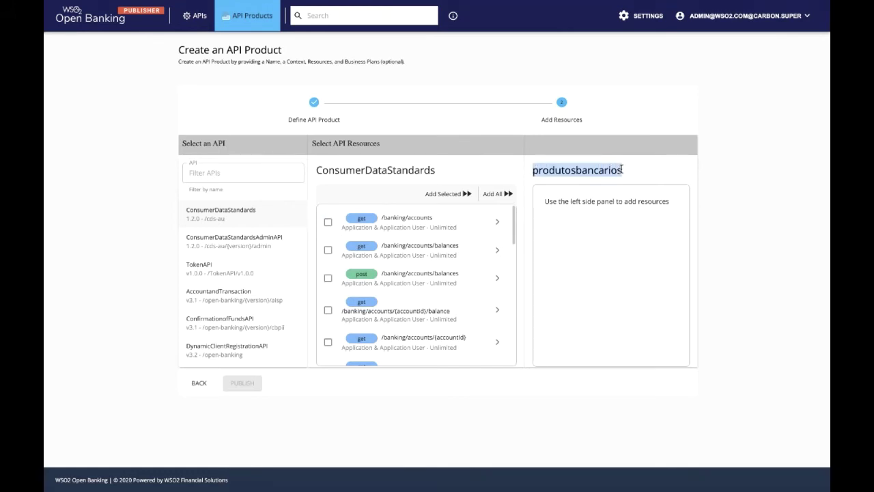
pyautogui.click(327, 223)
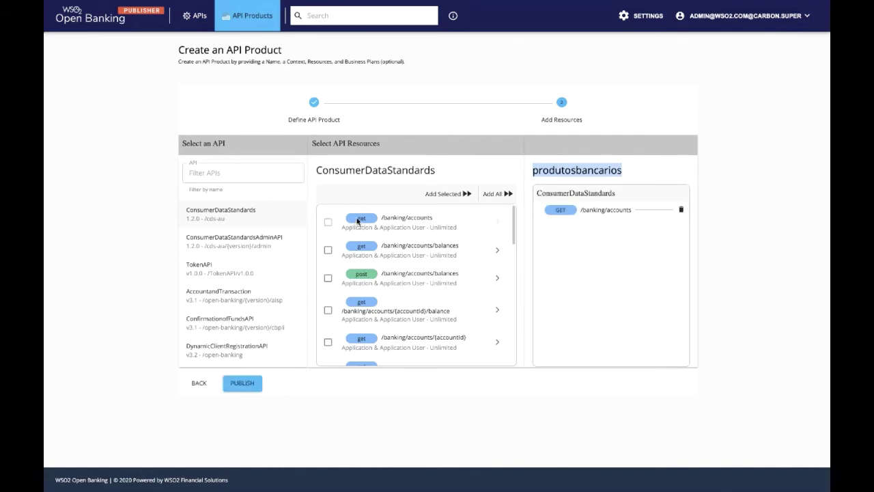
# Step: Add POST /funds-confirmation-consents from the ConfirmationofFundsAPI to the product
pyautogui.scroll(-3, 409, 287)
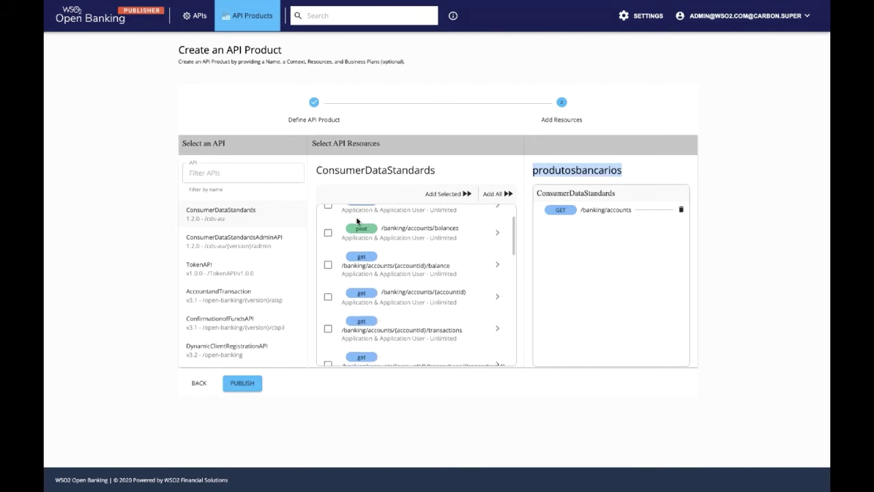
pyautogui.scroll(-1, 253, 273)
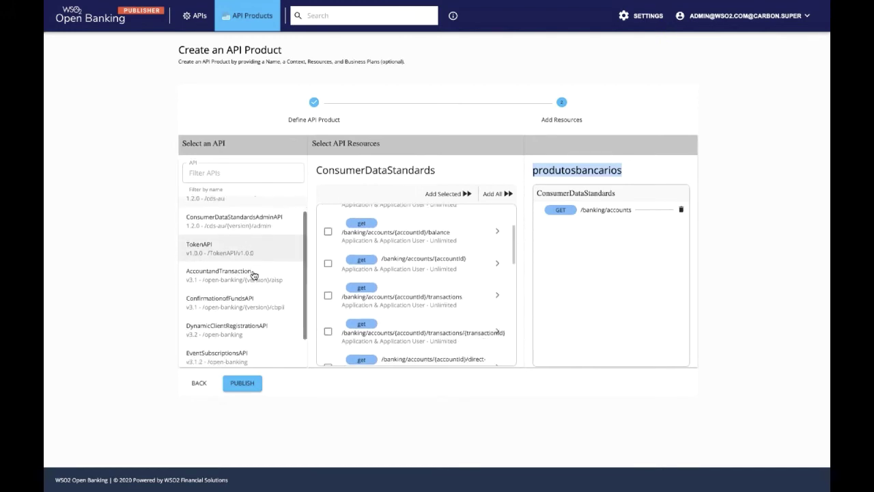
pyautogui.click(254, 273)
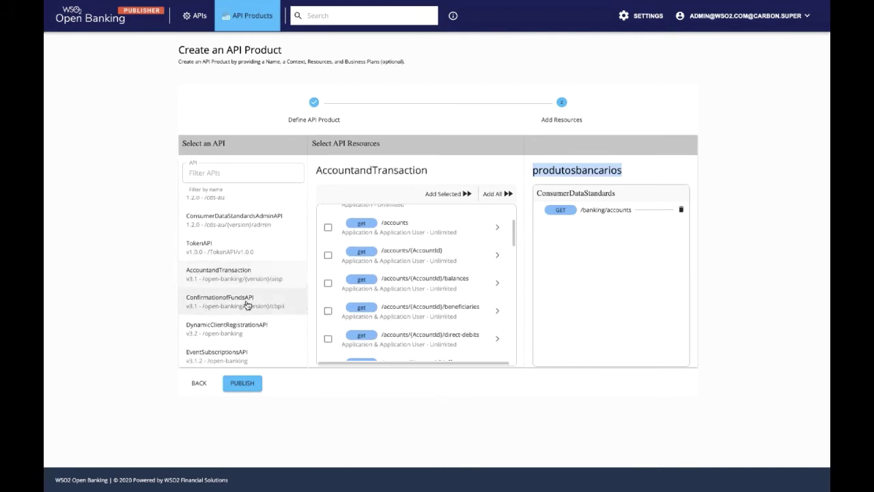
pyautogui.click(248, 305)
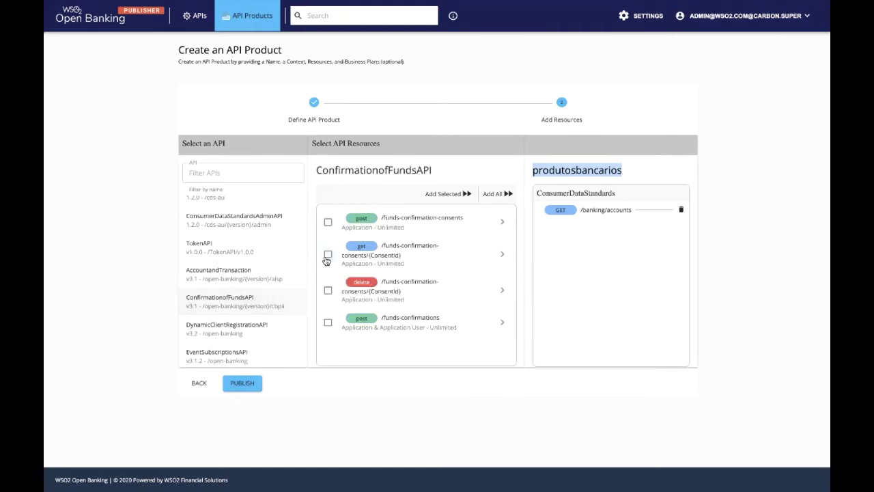
pyautogui.scroll(-2, 239, 328)
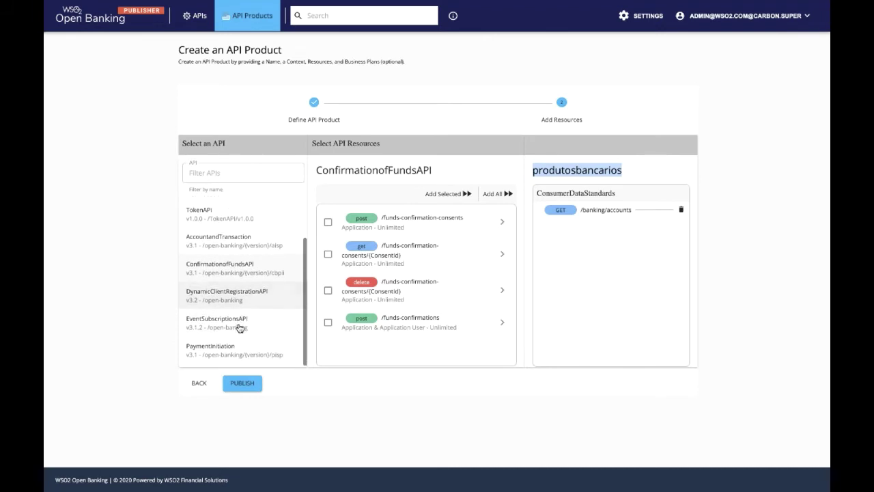
pyautogui.click(326, 224)
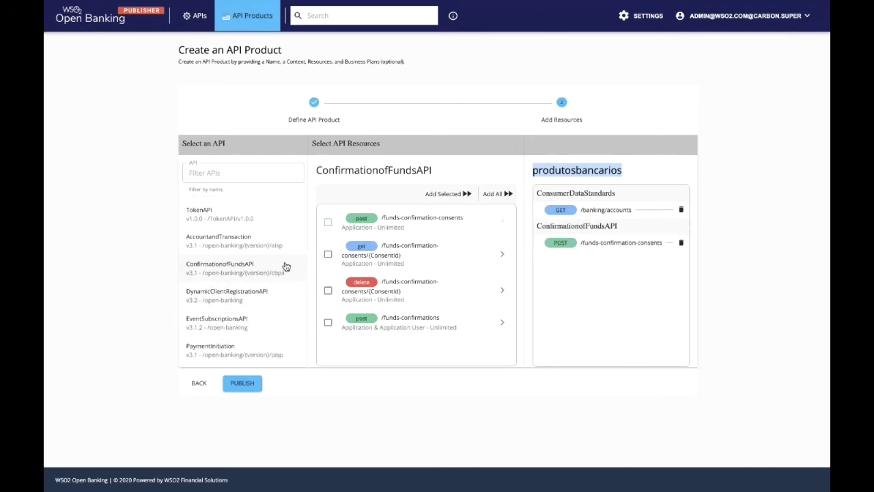
# Step: Add GET /metrics from ConsumerDataStandardsAdminAPI to the product
pyautogui.scroll(2, 248, 252)
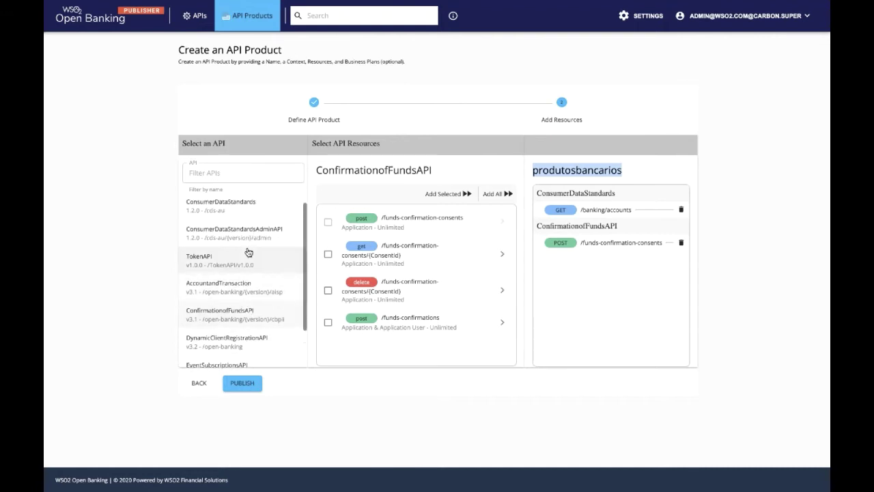
pyautogui.click(248, 243)
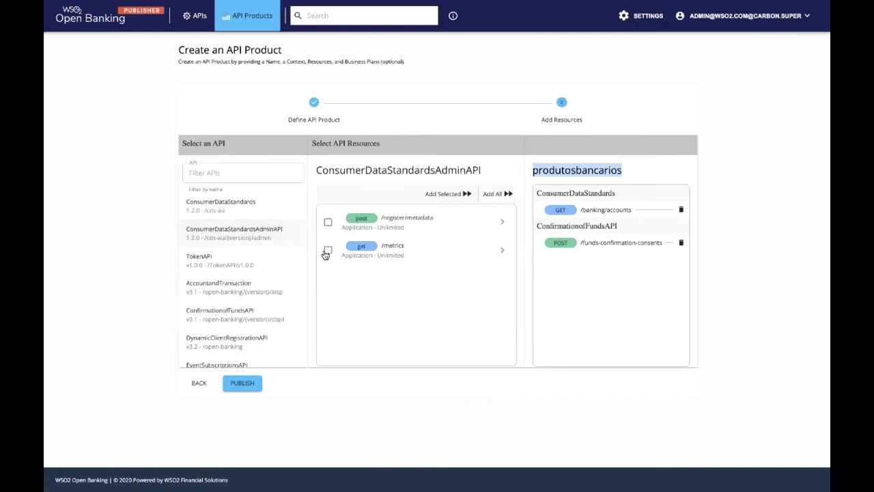
pyautogui.click(328, 249)
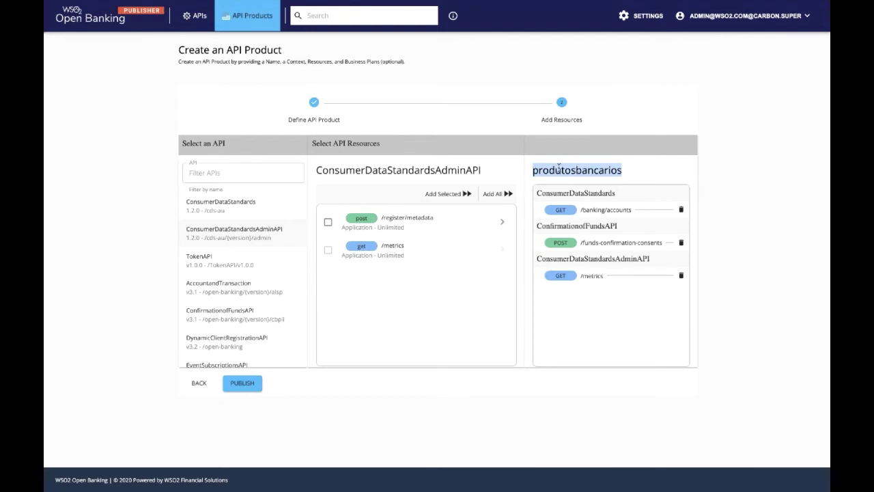
pyautogui.click(535, 172)
pyautogui.moveTo(535, 172); pyautogui.dragTo(625, 171)
# Step: Publish the produtosbancarios API product and land on the list of 8 APIs
pyautogui.click(250, 382)
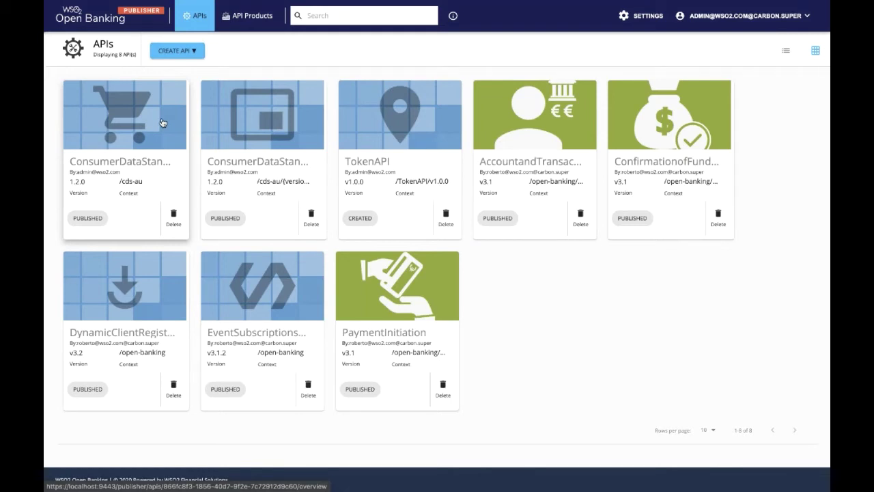
pyautogui.moveTo(112, 19)
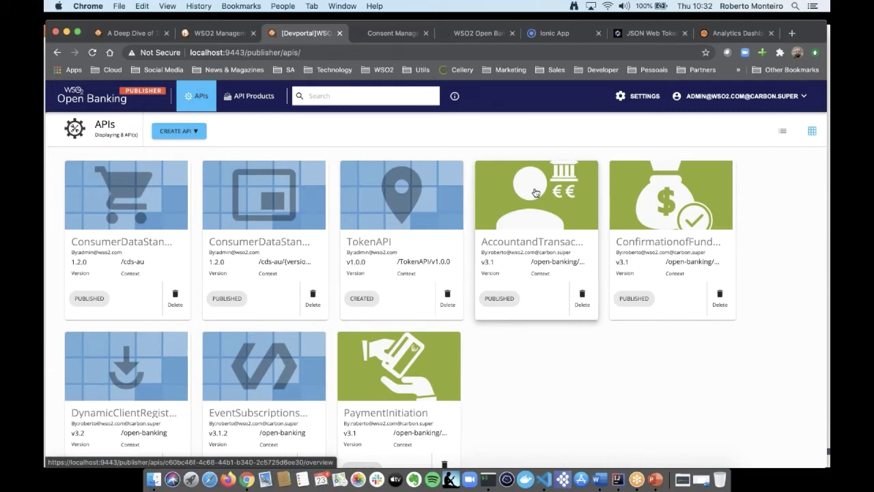
# Step: Browse the AccountandTransaction API overview, then return to the Customer Care Portal's consent search
pyautogui.click(535, 193)
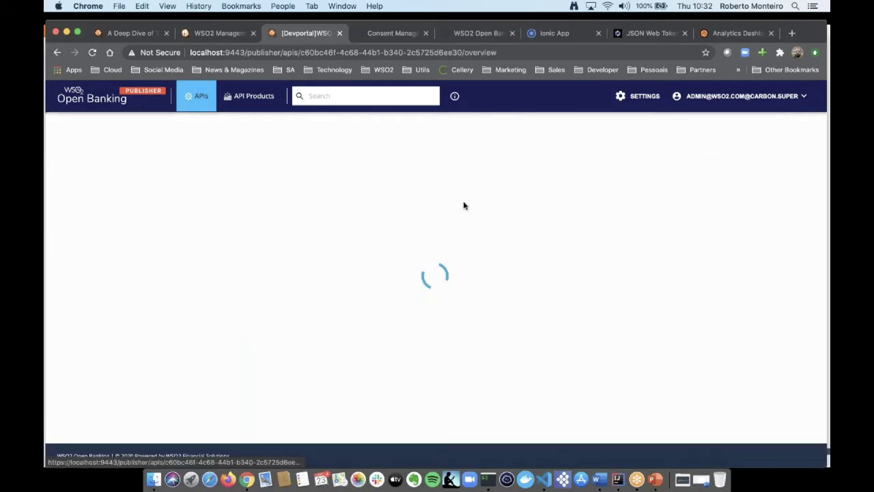
pyautogui.scroll(-3, 310, 273)
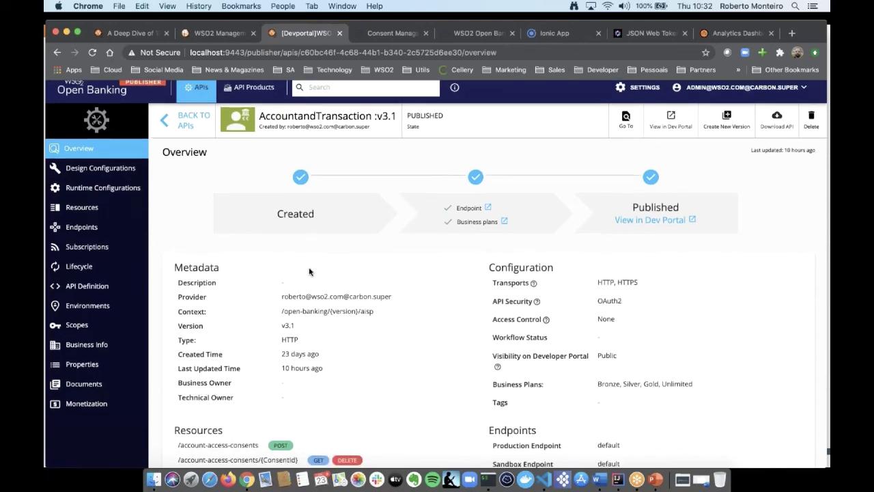
pyautogui.scroll(-2, 318, 286)
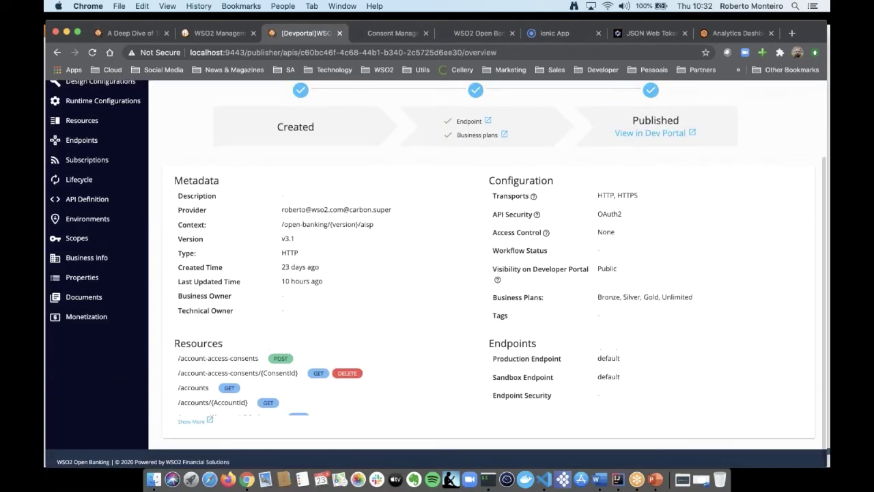
pyautogui.scroll(4, 318, 286)
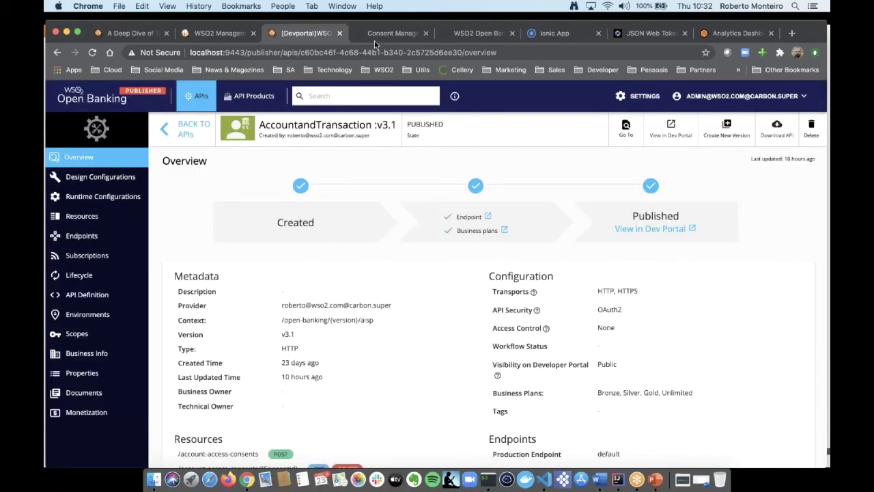
pyautogui.click(377, 34)
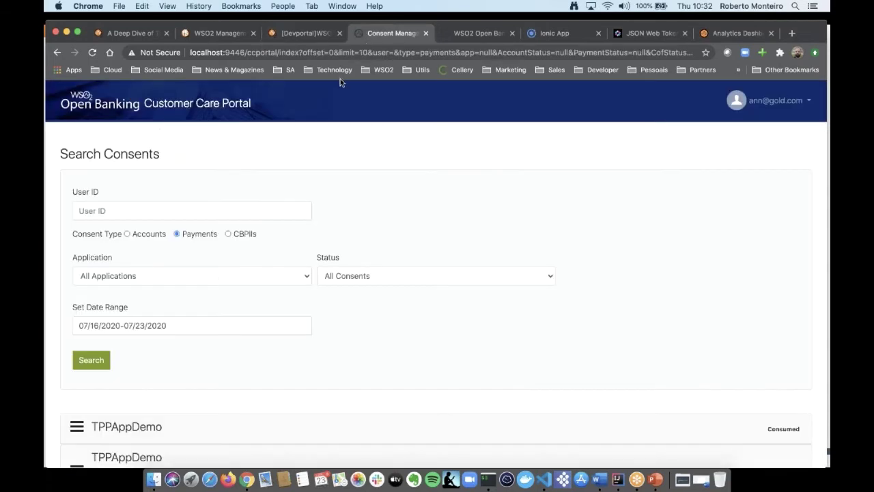
# Step: In the UK Spec TPP app, request account data from Bank XYZ
pyautogui.click(550, 33)
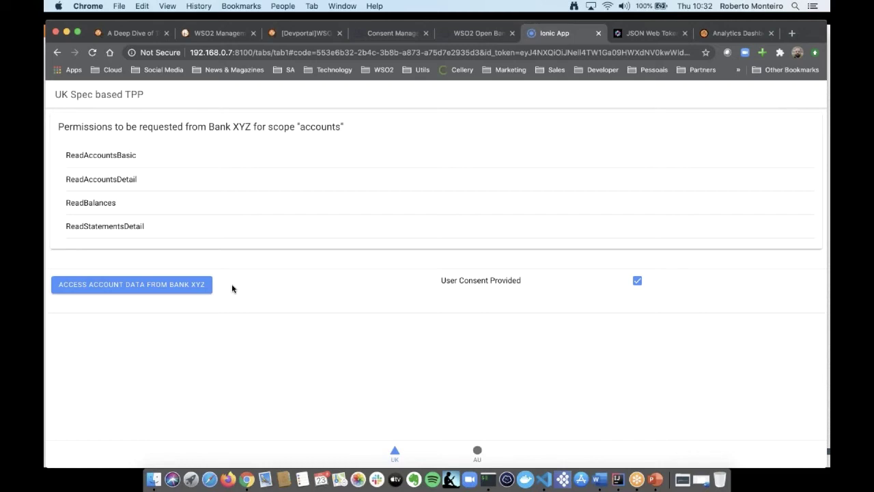
pyautogui.click(205, 285)
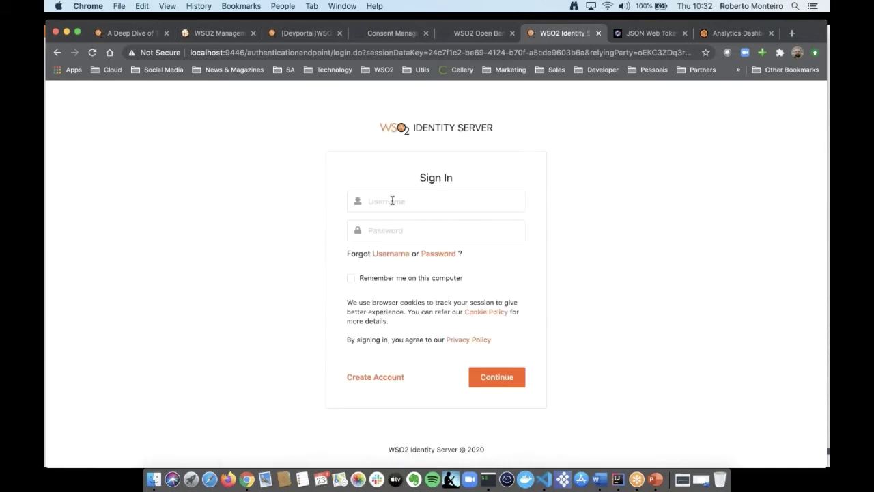
# Step: Sign in to Identity Server with the saved admin username and the account password
pyautogui.click(392, 201)
pyautogui.click(389, 226)
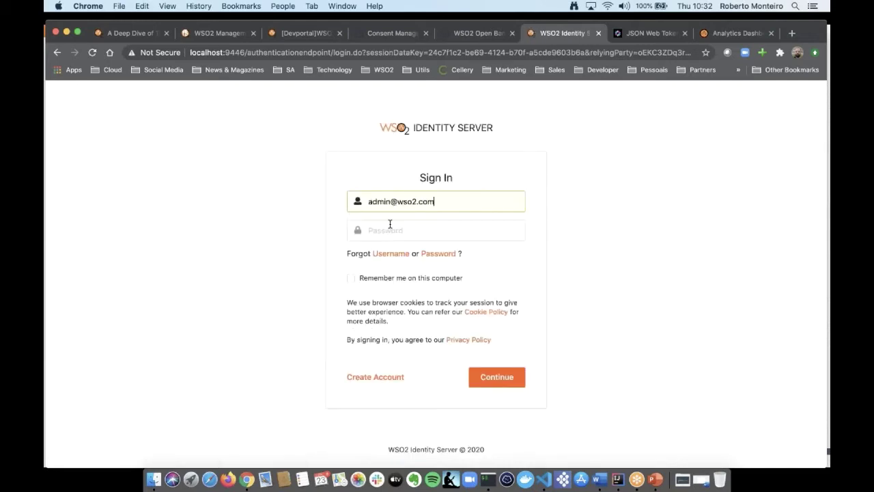
pyautogui.click(390, 224)
pyautogui.write('•••••••')
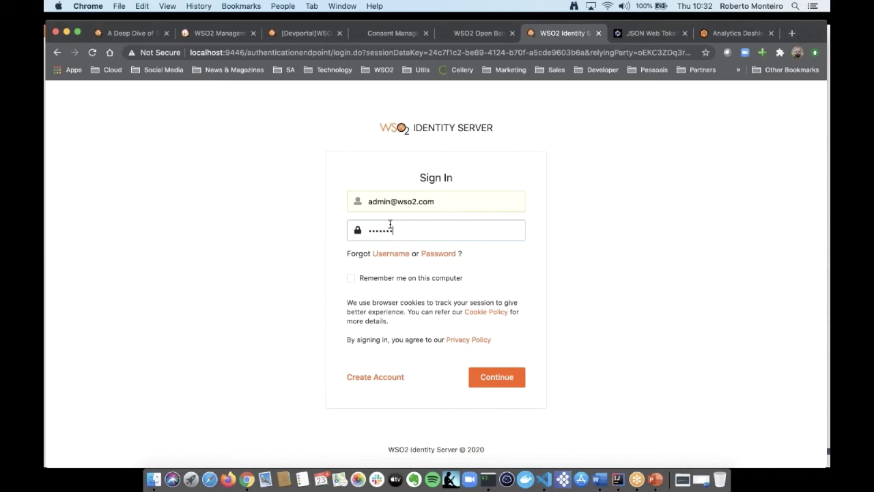
pyautogui.click(487, 379)
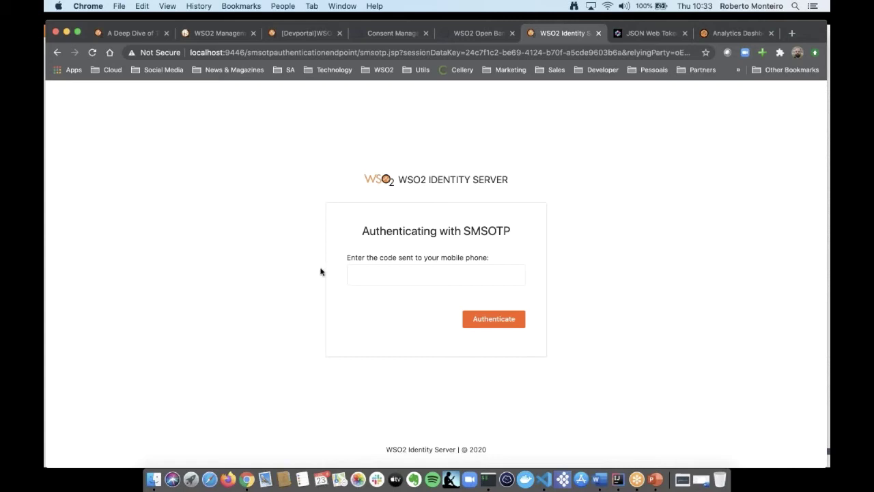
# Step: Enter the SMS one-time code and authenticate
pyautogui.click(360, 278)
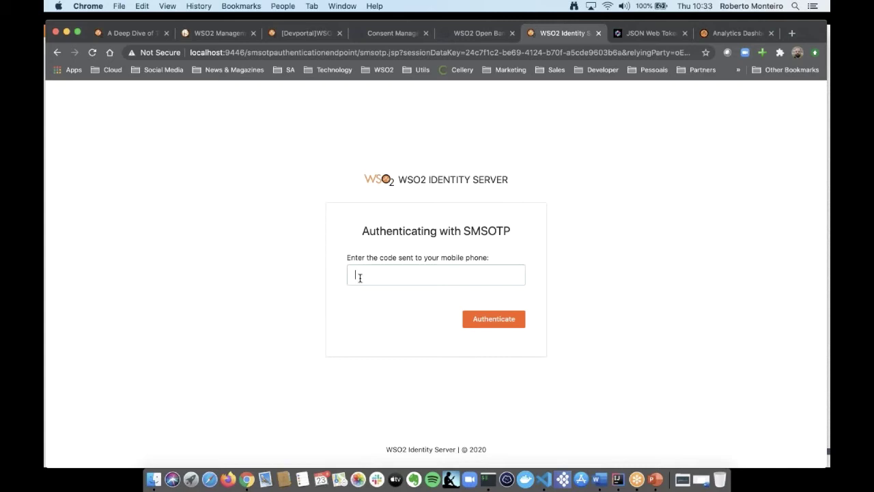
pyautogui.click(484, 321)
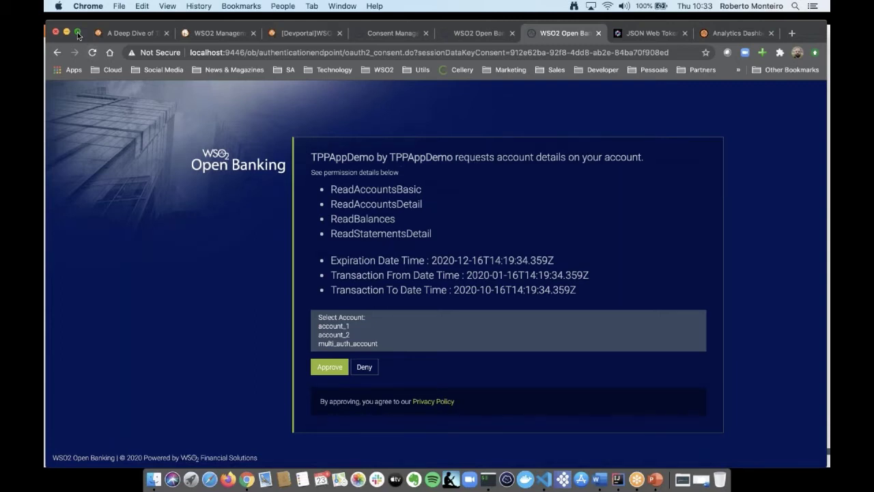
# Step: Review TPPAppDemo's consent request, including the ReadAccountsDetail and ReadBalances permissions
pyautogui.click(78, 36)
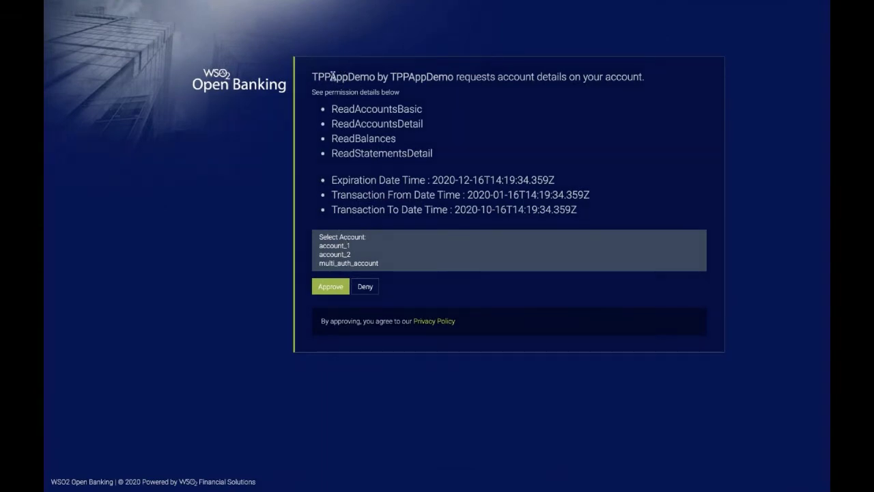
pyautogui.moveTo(312, 76); pyautogui.dragTo(376, 79)
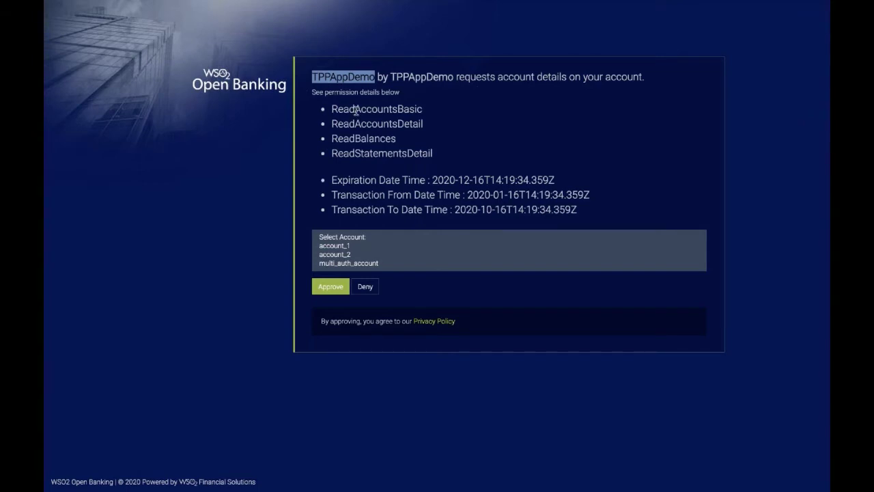
pyautogui.moveTo(356, 111); pyautogui.dragTo(419, 125)
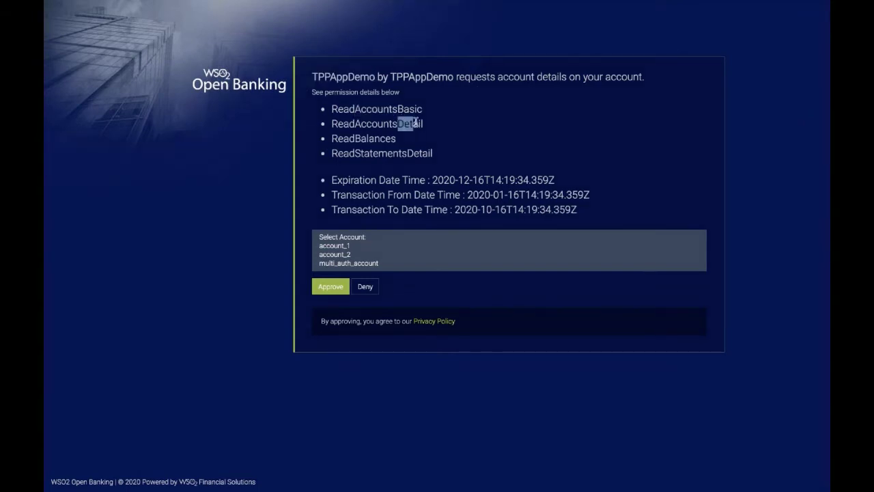
pyautogui.moveTo(353, 136); pyautogui.dragTo(387, 136)
pyautogui.click(368, 150)
# Step: Share account_1 and account_2 and approve the consent
pyautogui.click(348, 247)
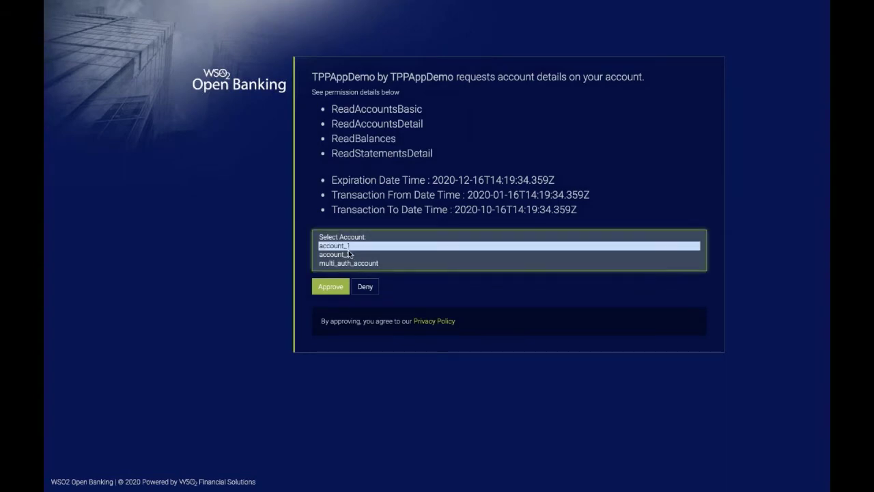
pyautogui.keyDown('ctrl'); pyautogui.click(348, 254); pyautogui.keyUp('ctrl')
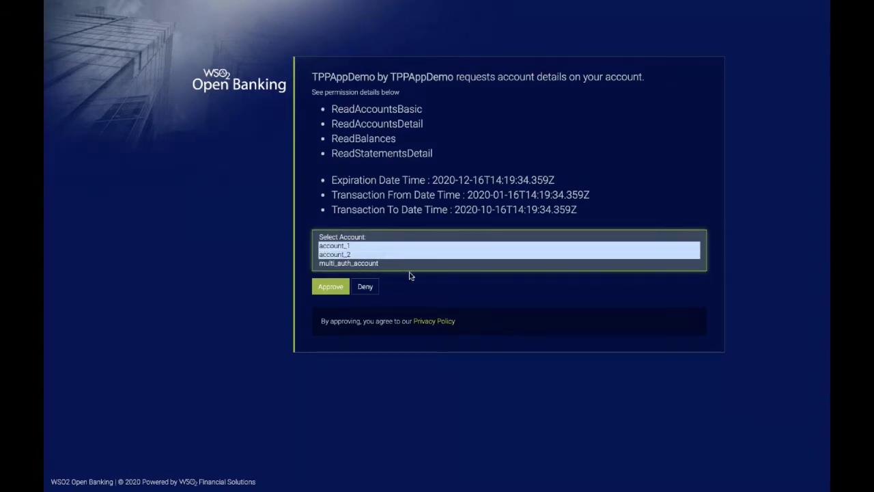
pyautogui.click(336, 289)
pyautogui.click(336, 289)
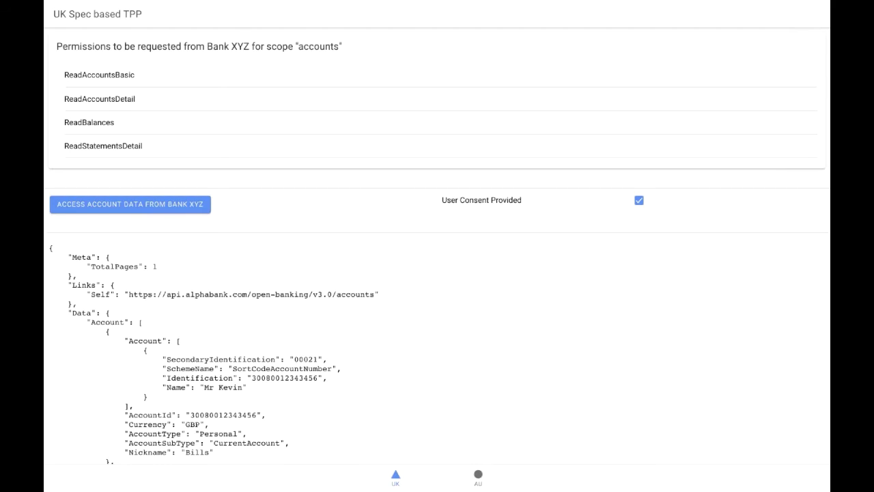
# Step: Scroll through the JSON response listing two GBP personal current accounts nicknamed Bills
pyautogui.scroll(-3, 437, 273)
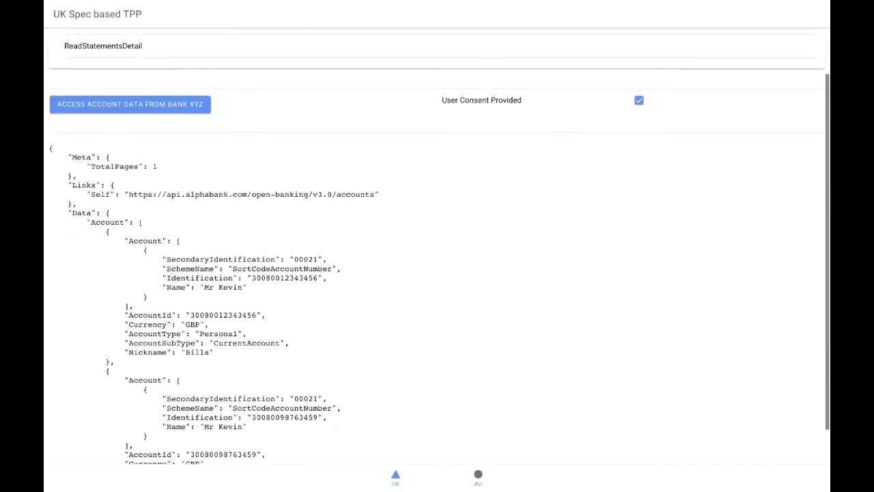
pyautogui.scroll(-3, 437, 246)
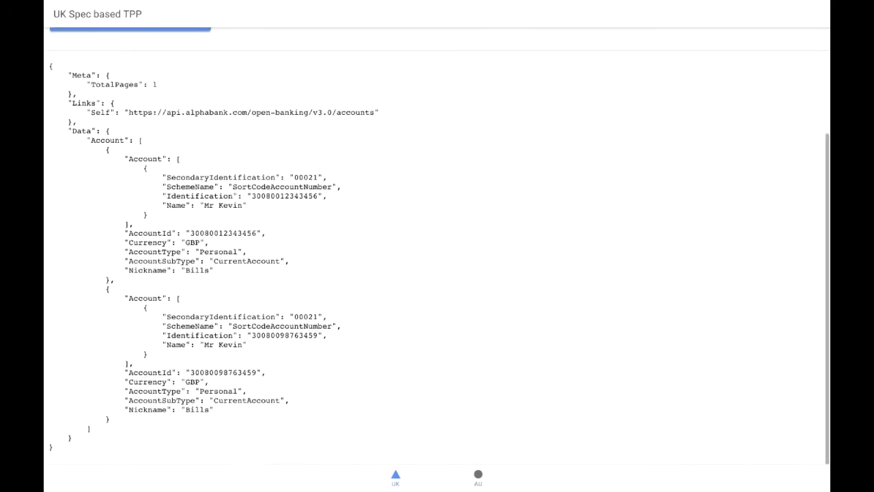
pyautogui.scroll(5, 437, 246)
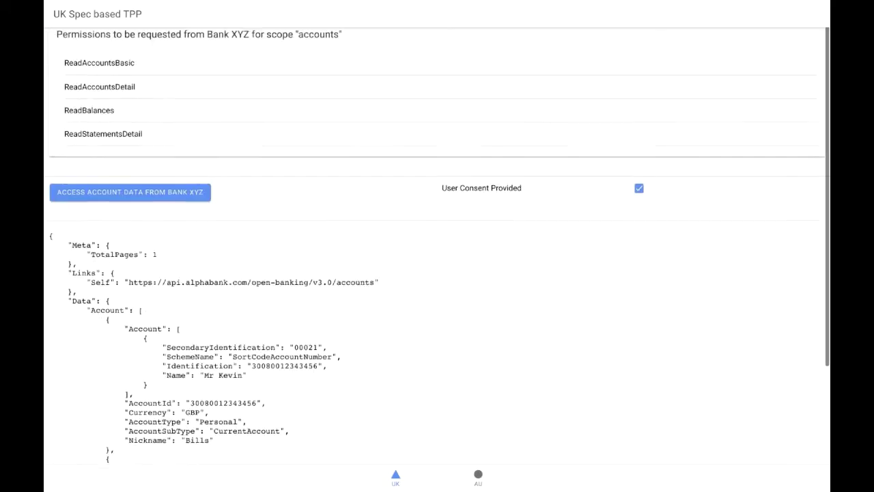
pyautogui.scroll(-5, 437, 245)
pyautogui.scroll(1, 437, 246)
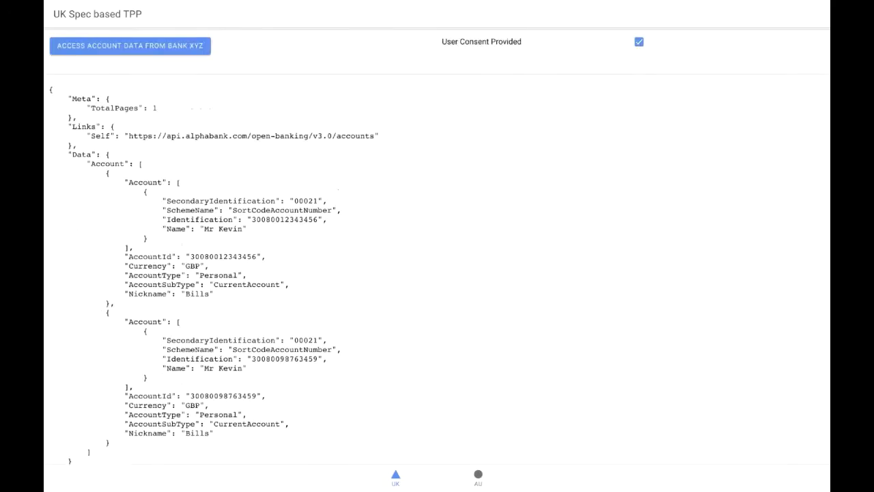
pyautogui.scroll(5, 437, 246)
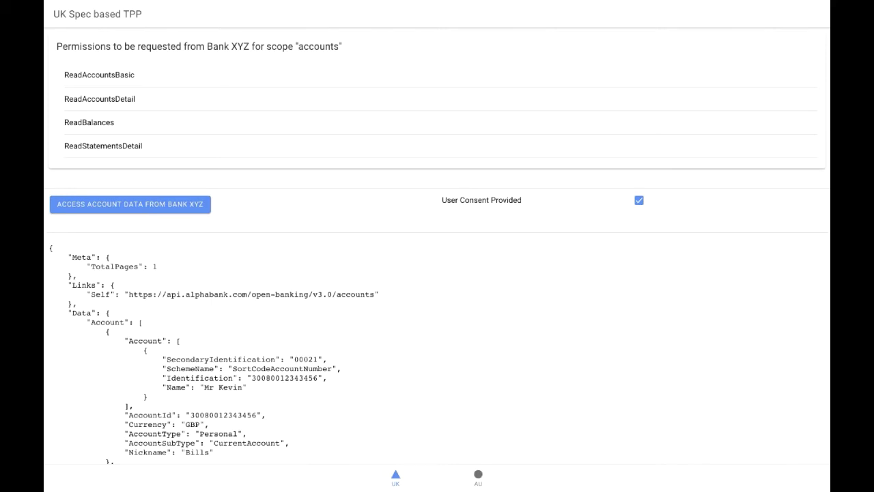
pyautogui.scroll(-5, 437, 246)
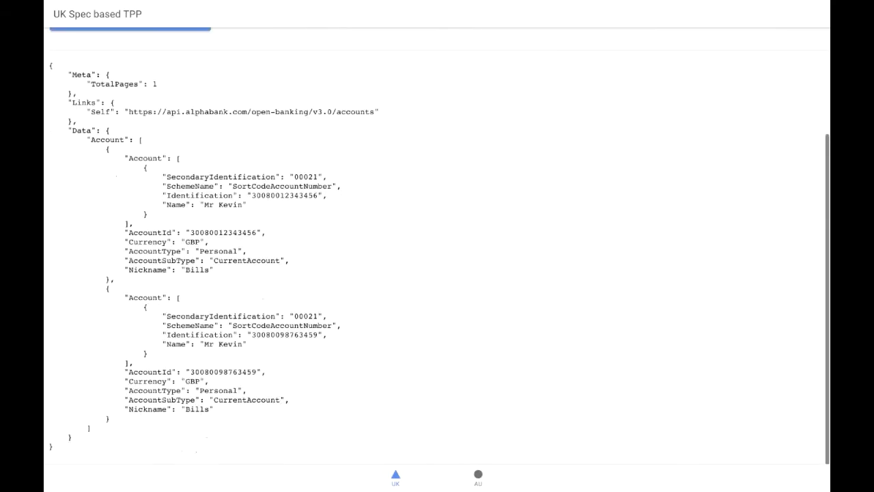
pyautogui.scroll(5, 437, 246)
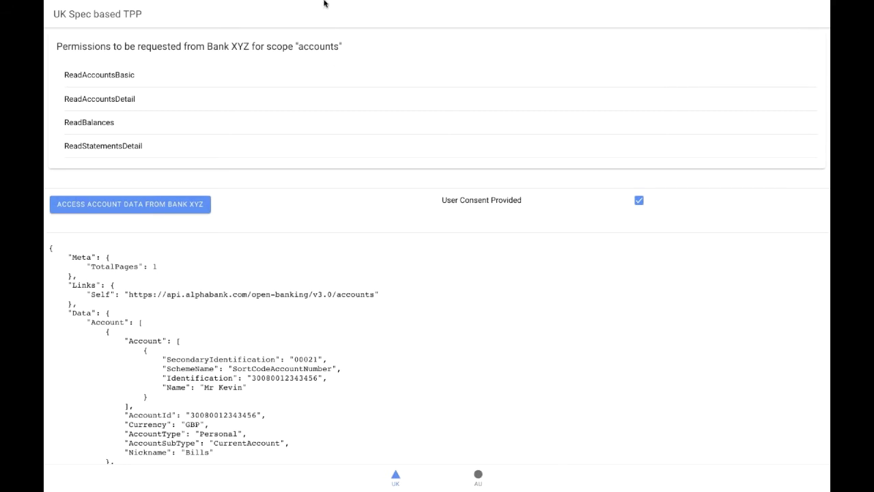
pyautogui.moveTo(324, 4)
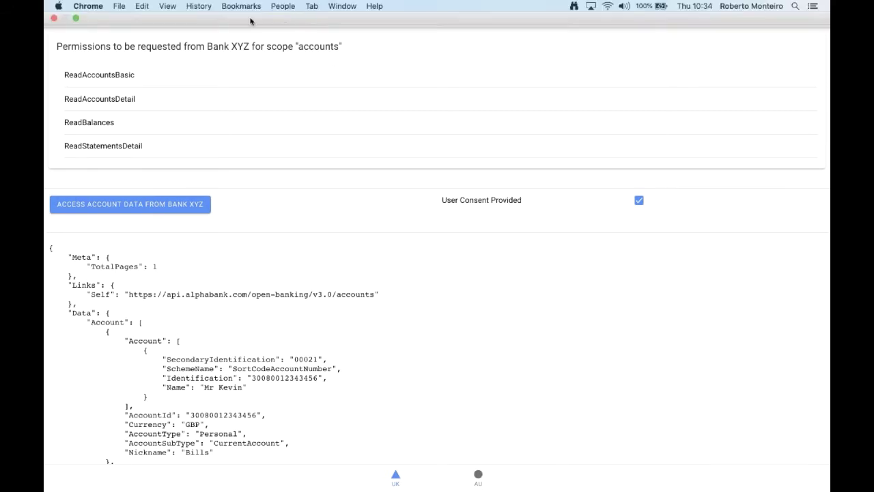
# Step: Open the Consent Management portal in fullscreen and search for Accounts consents
pyautogui.click(76, 18)
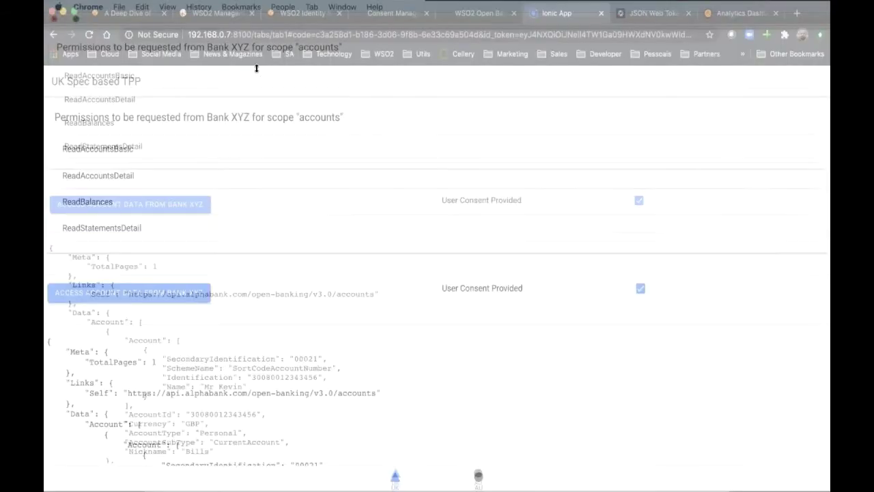
pyautogui.click(392, 32)
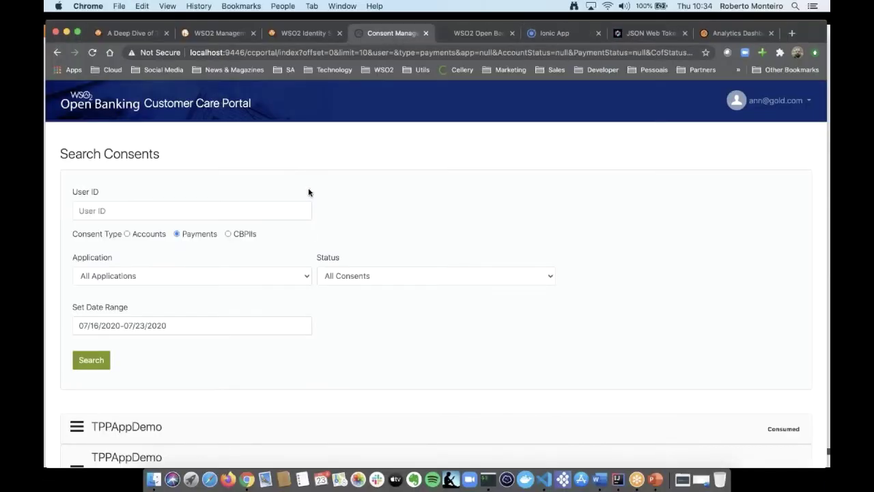
pyautogui.click(79, 32)
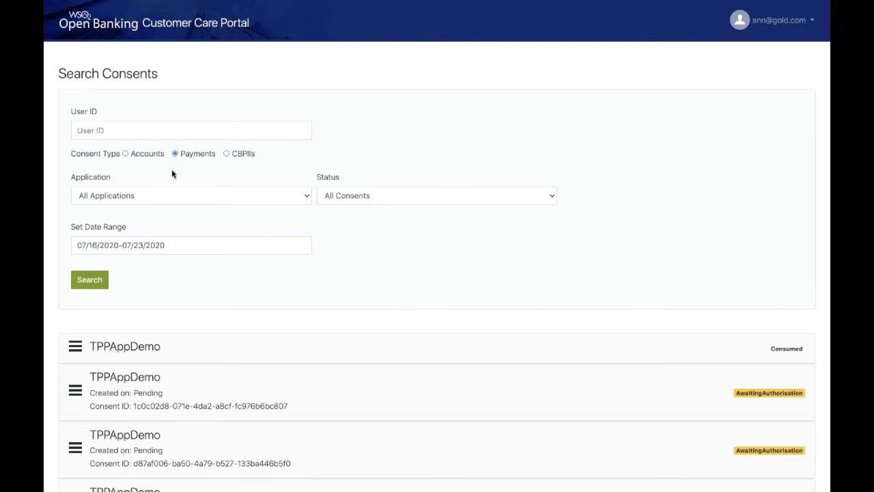
pyautogui.click(126, 153)
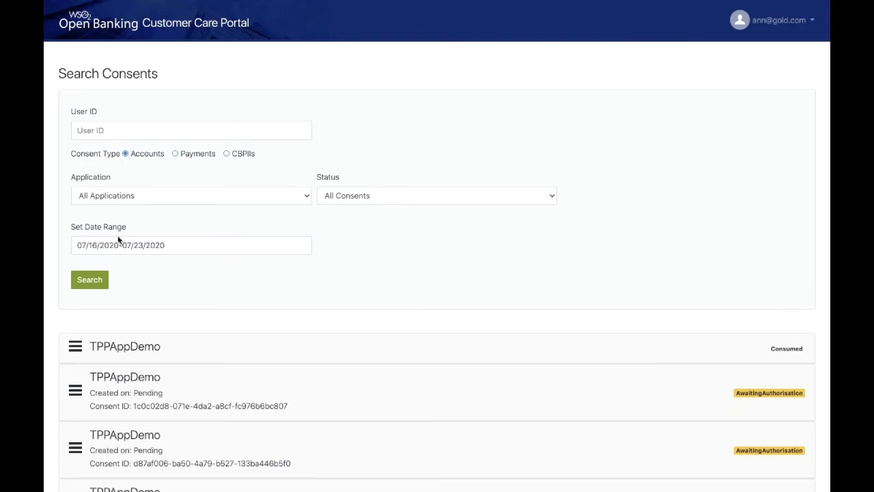
pyautogui.click(103, 281)
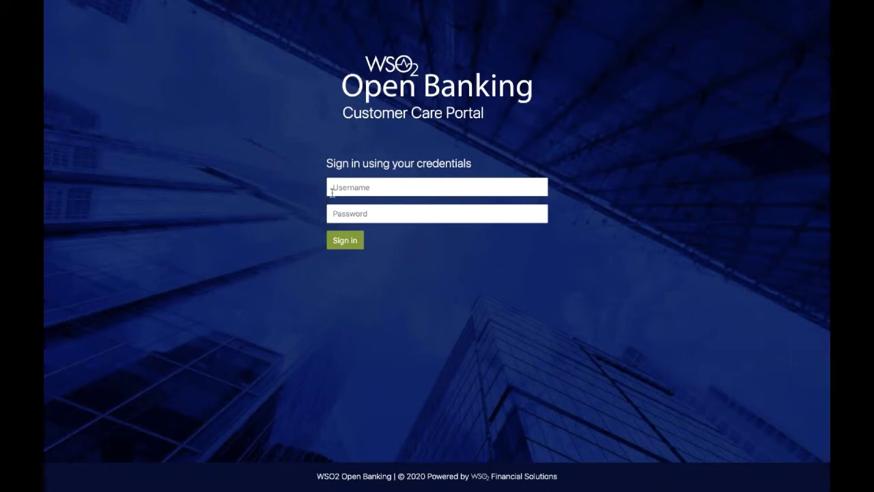
# Step: Sign in to the Customer Care Portal with the user's e-mail and password, fixing a typo
pyautogui.click(332, 192)
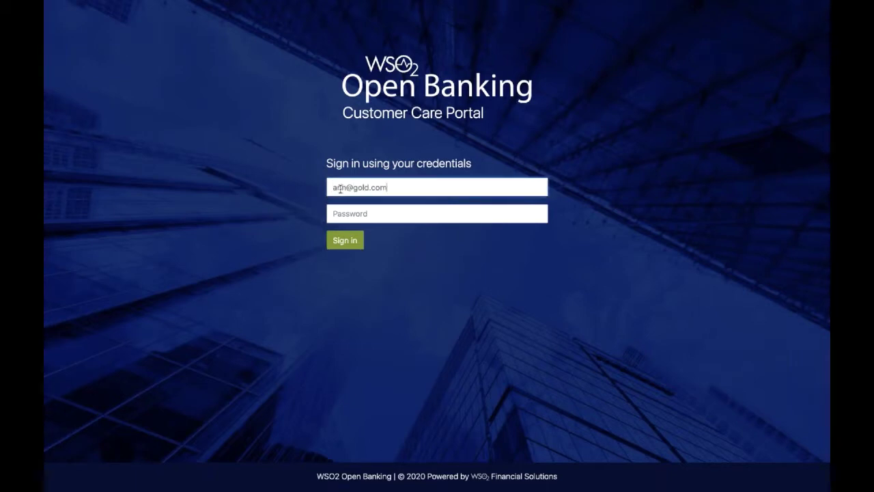
pyautogui.press('Tab')
pyautogui.write('wso2')
pyautogui.press('BackSpace')
pyautogui.press('BackSpace')
pyautogui.press('BackSpace')
pyautogui.press('BackSpace')
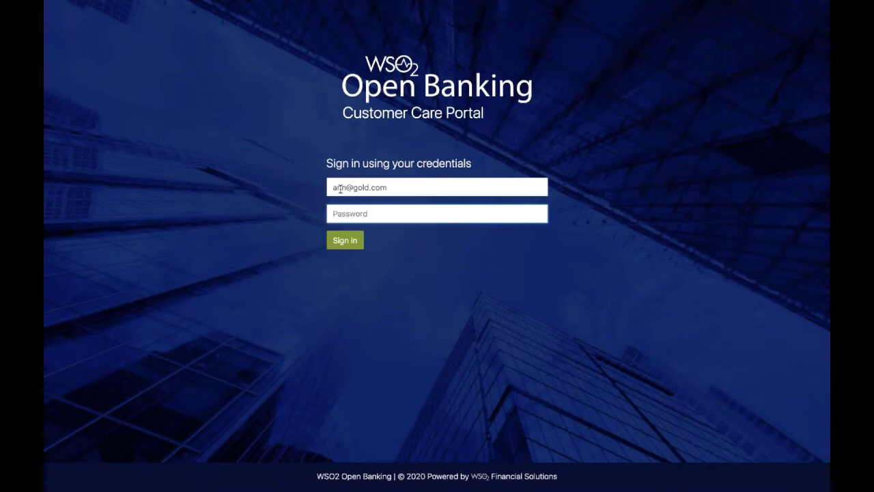
pyautogui.press('Return')
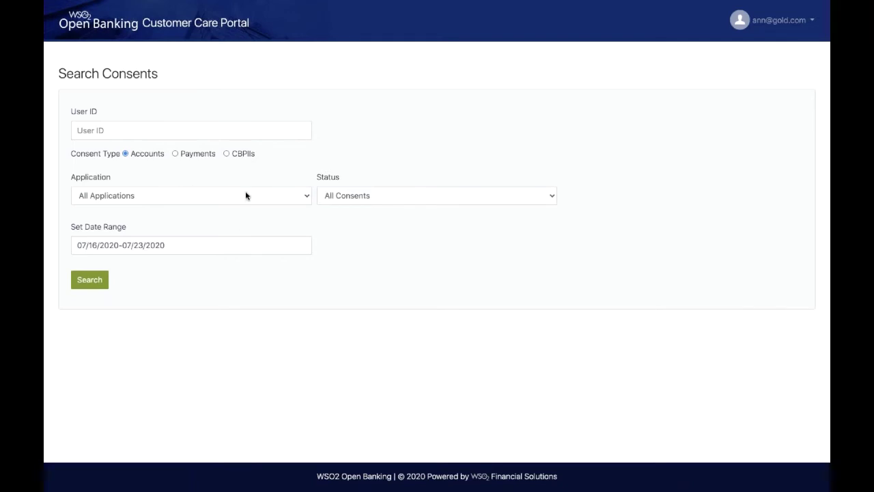
# Step: Search Accounts consents, browse the results, and expand the first TPPAppDemo consent card
pyautogui.click(108, 281)
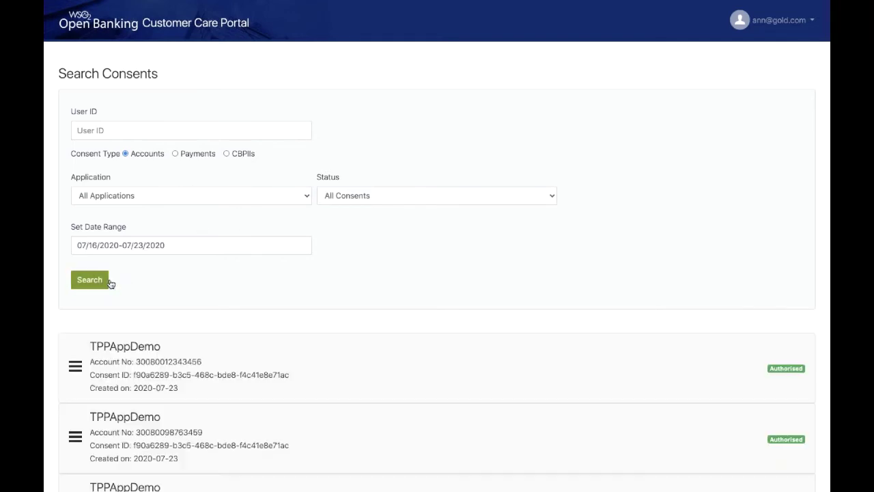
pyautogui.scroll(-5, 246, 324)
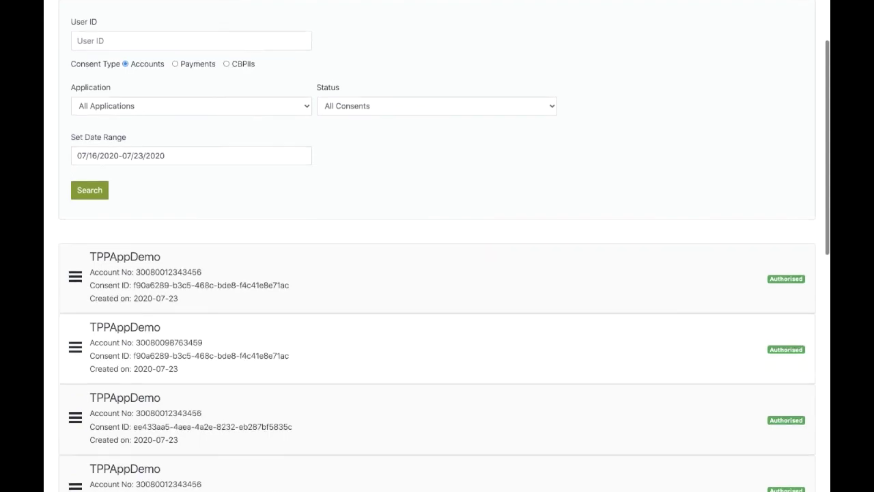
pyautogui.scroll(-9, 437, 253)
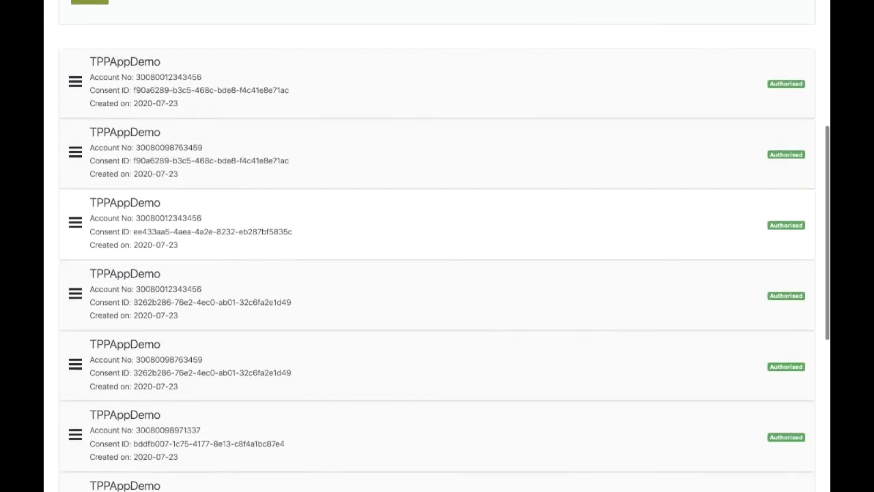
pyautogui.scroll(-4, 437, 246)
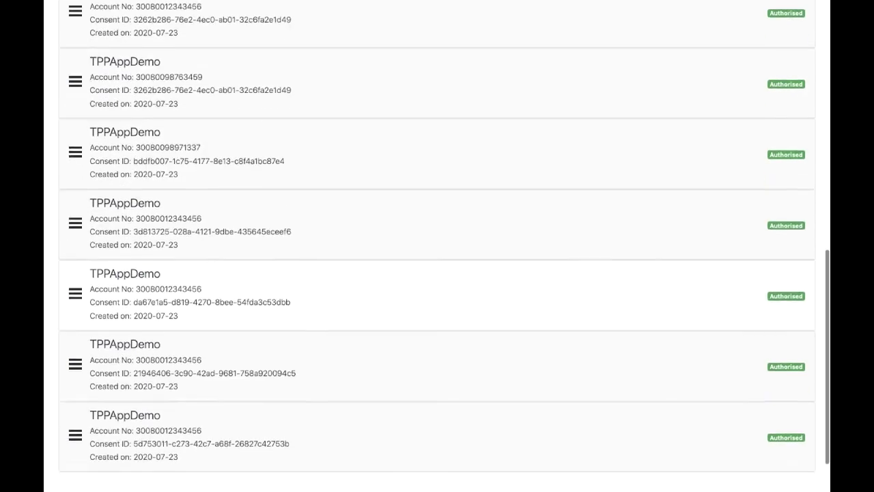
pyautogui.scroll(7, 437, 246)
pyautogui.scroll(6, 238, 199)
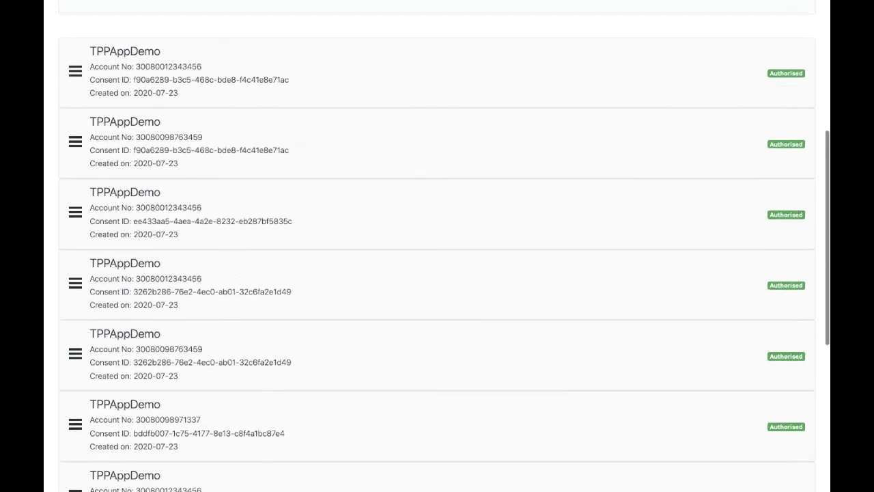
pyautogui.click(238, 199)
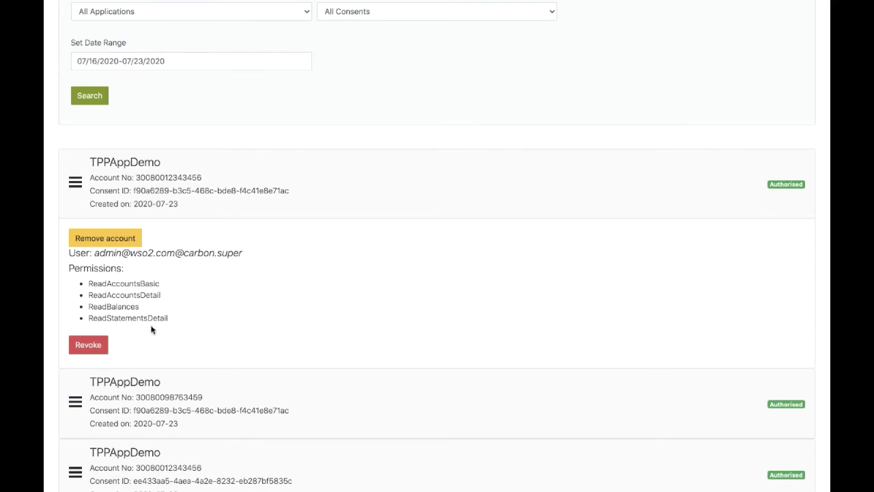
# Step: Revoke the TPPAppDemo consent with the reason 'Demo Open Banking'
pyautogui.click(100, 347)
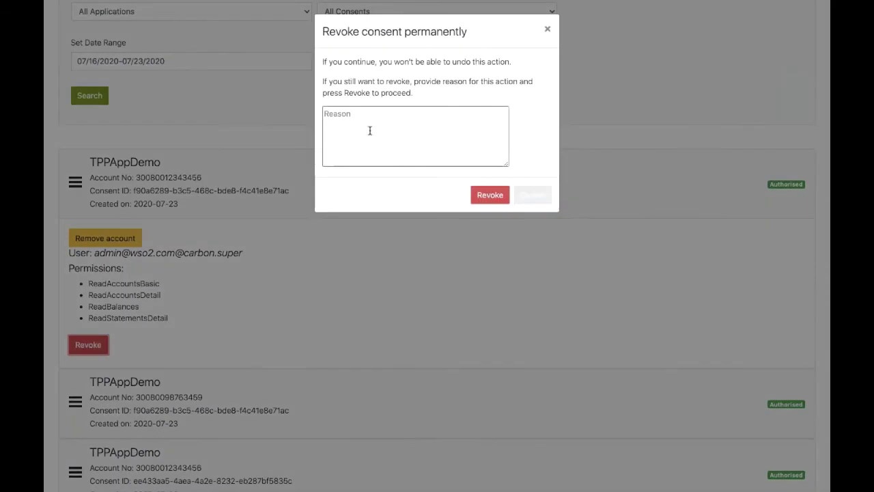
pyautogui.click(370, 130)
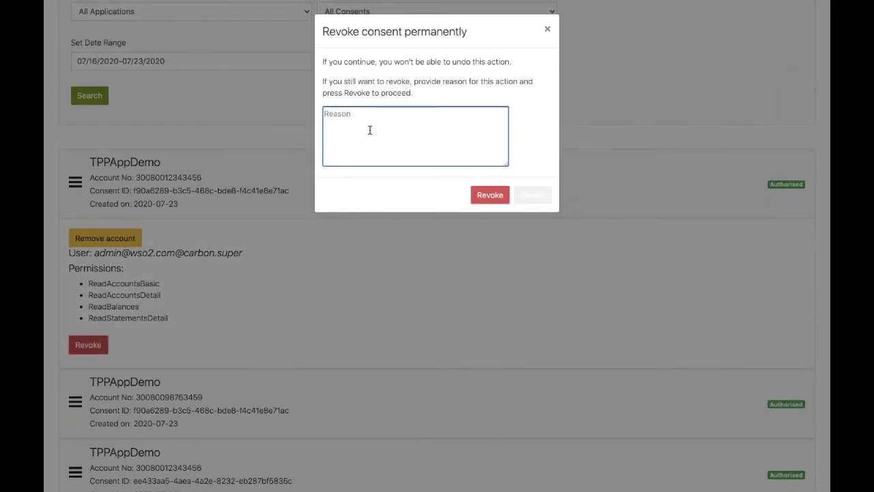
pyautogui.write('Demo Open Banking')
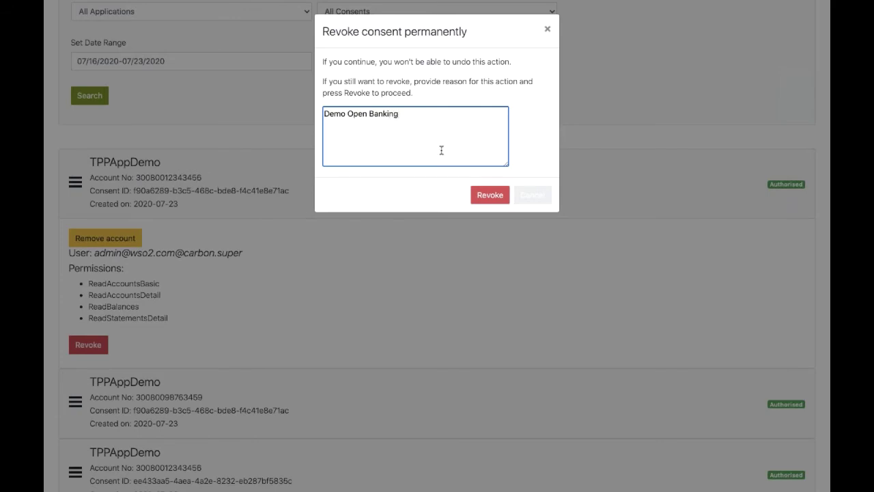
pyautogui.click(489, 195)
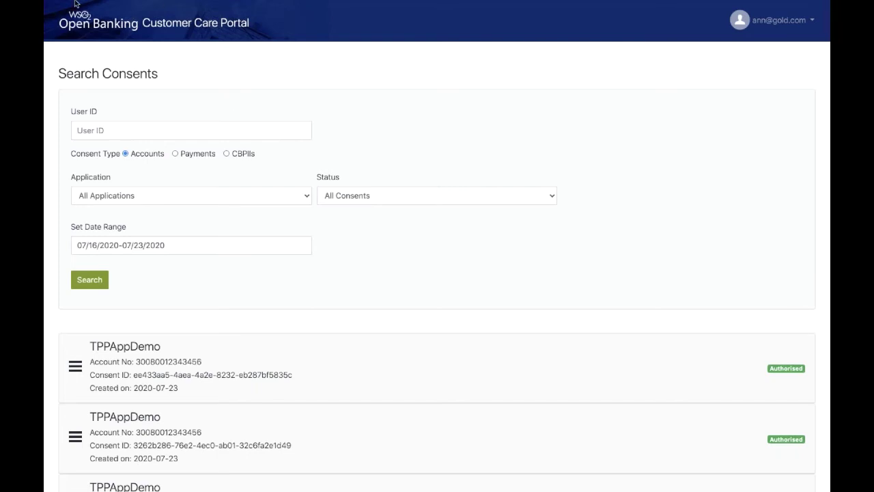
# Step: Leave full screen and edit the TPPAppDemo service provider from the WSO2 Management tab
pyautogui.moveTo(75, 3)
pyautogui.press('ctrl+super+f')
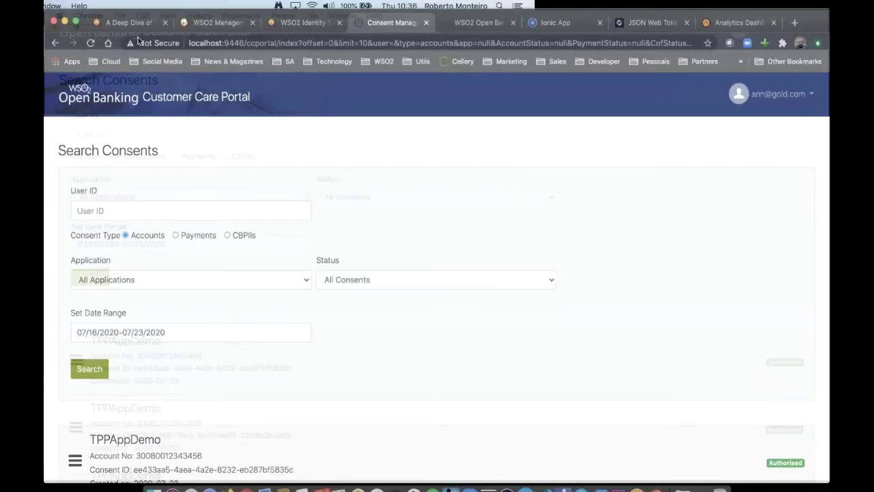
pyautogui.click(211, 39)
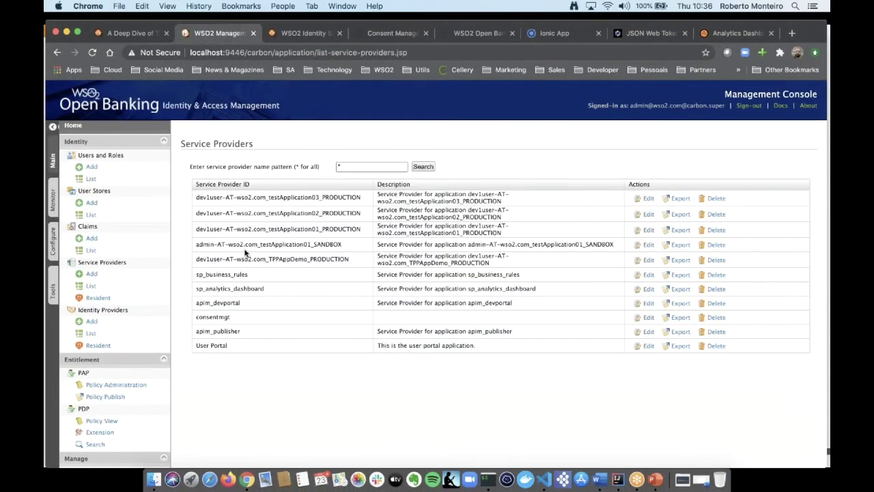
pyautogui.moveTo(268, 259); pyautogui.dragTo(316, 256)
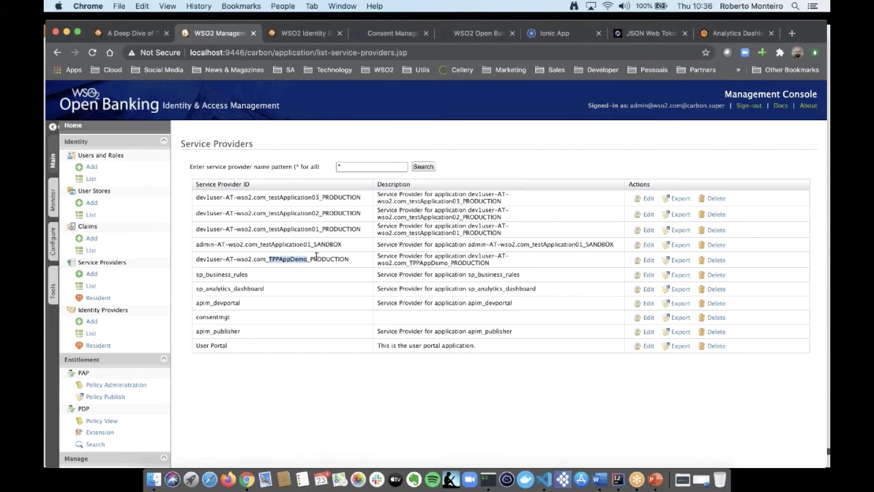
pyautogui.click(646, 262)
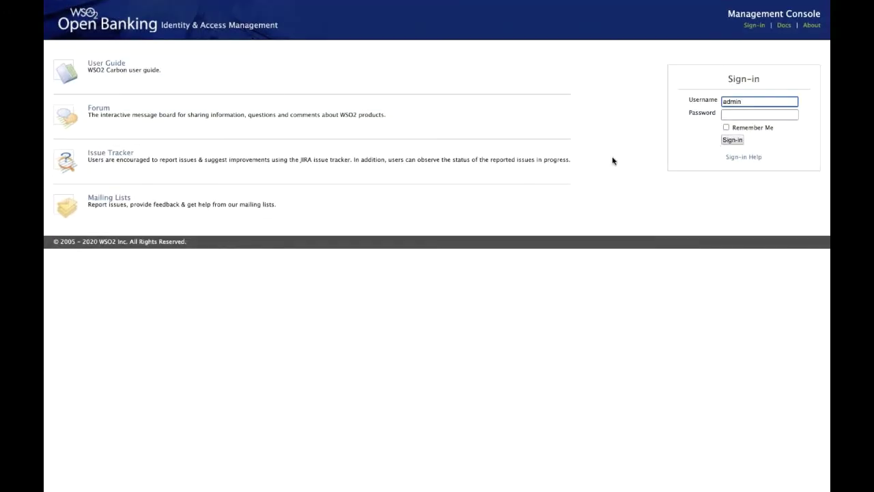
# Step: Sign in to the management console with the admin username and password
pyautogui.write('@wso2.com')
pyautogui.press('Tab')
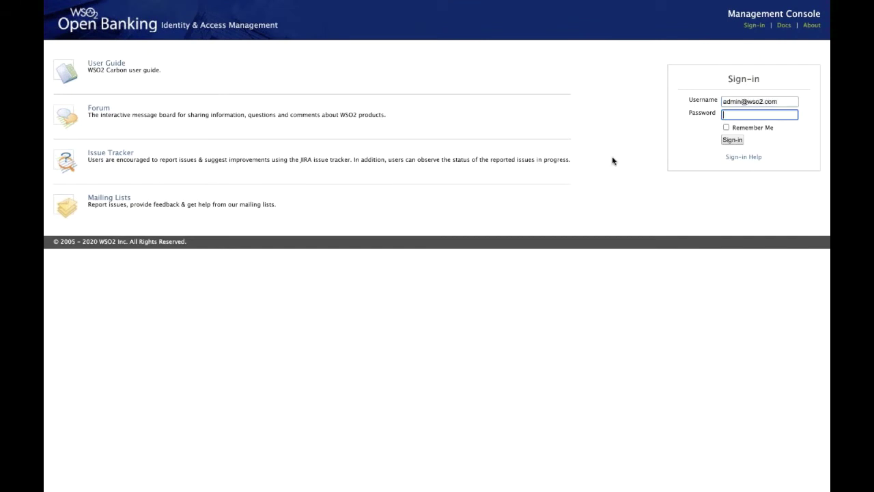
pyautogui.press('Return')
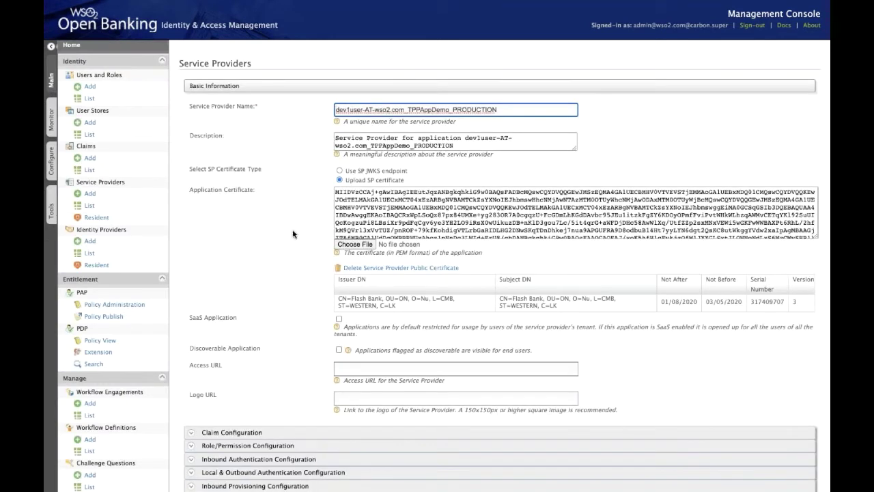
# Step: Expand Local & Outbound Authentication Configuration and open Advanced Configuration for TPPAppDemo_PRODUCTION
pyautogui.scroll(-2, 293, 233)
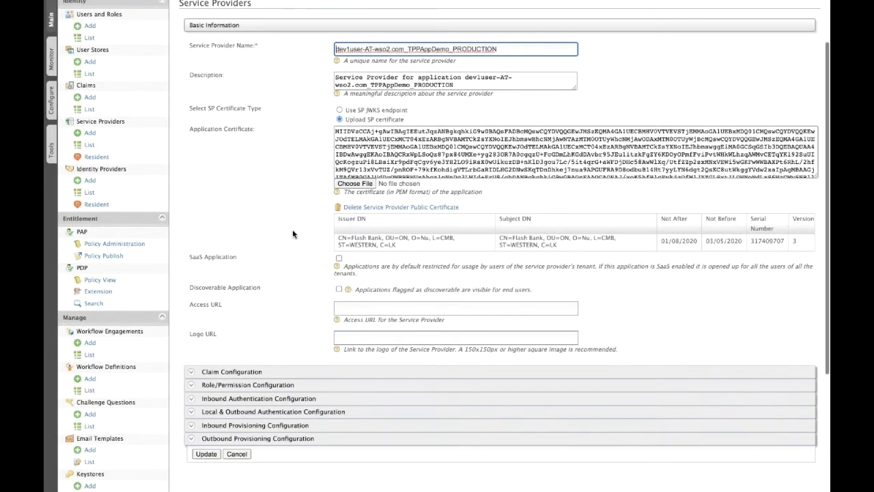
pyautogui.scroll(-1, 279, 390)
pyautogui.click(273, 405)
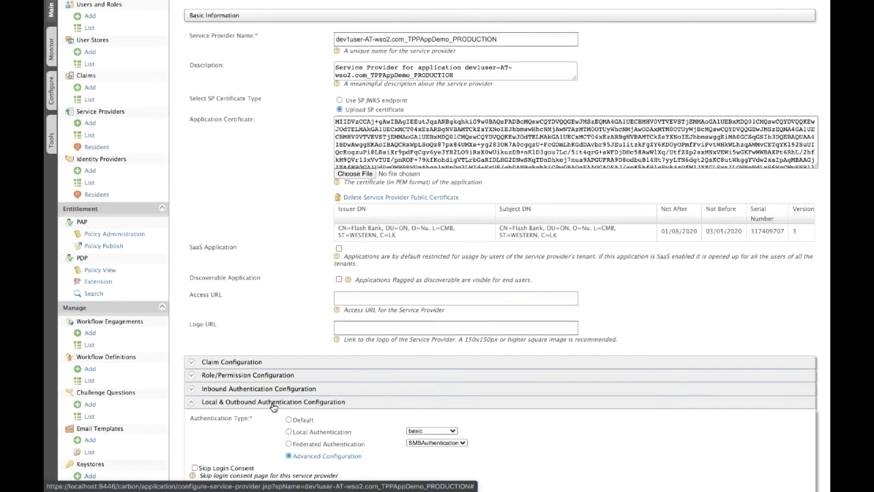
pyautogui.scroll(-2, 273, 408)
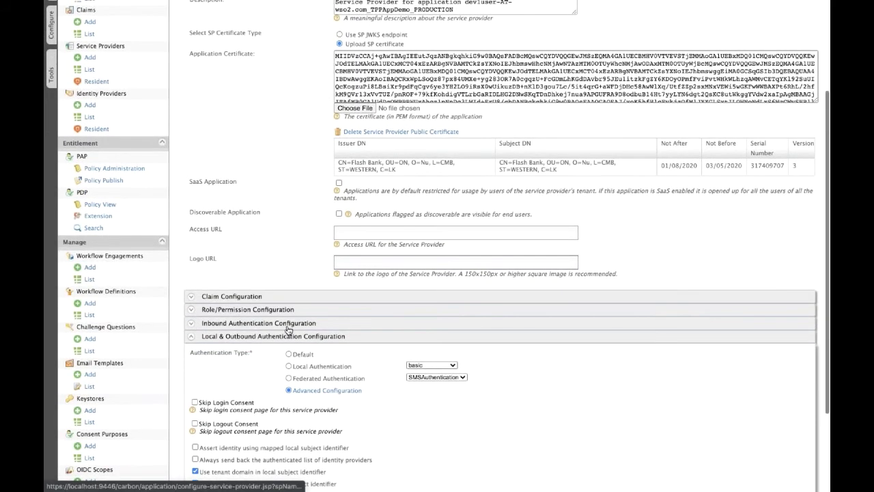
pyautogui.scroll(4, 288, 330)
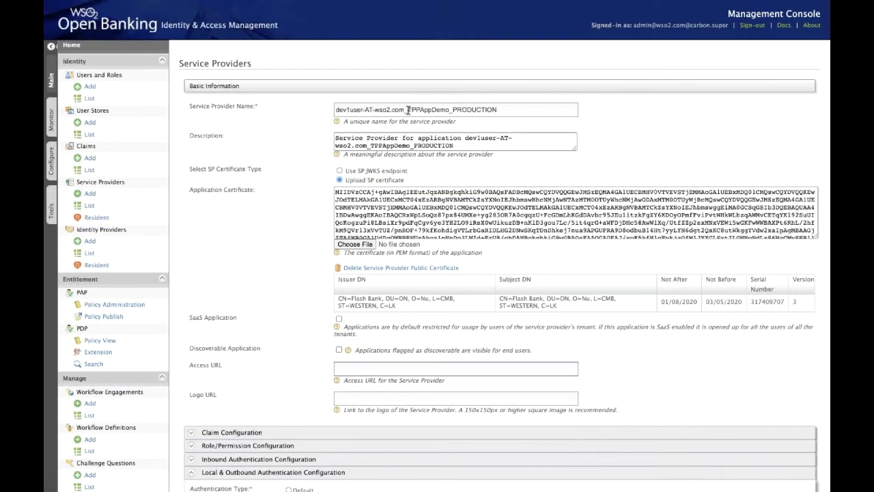
pyautogui.moveTo(407, 110); pyautogui.dragTo(449, 109)
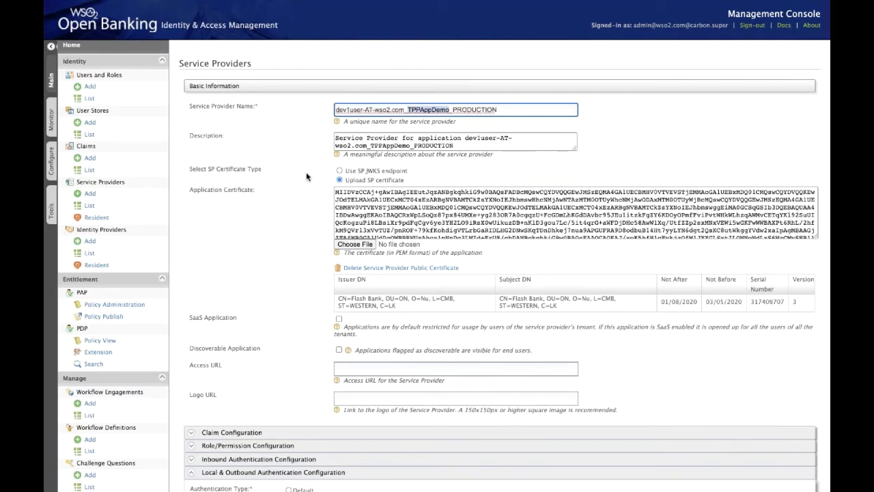
pyautogui.scroll(-1, 307, 188)
pyautogui.scroll(-5, 307, 174)
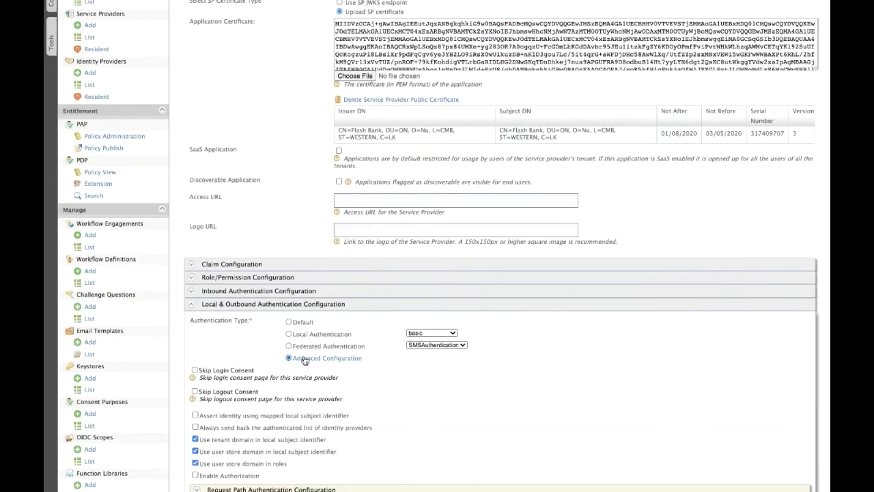
pyautogui.click(305, 360)
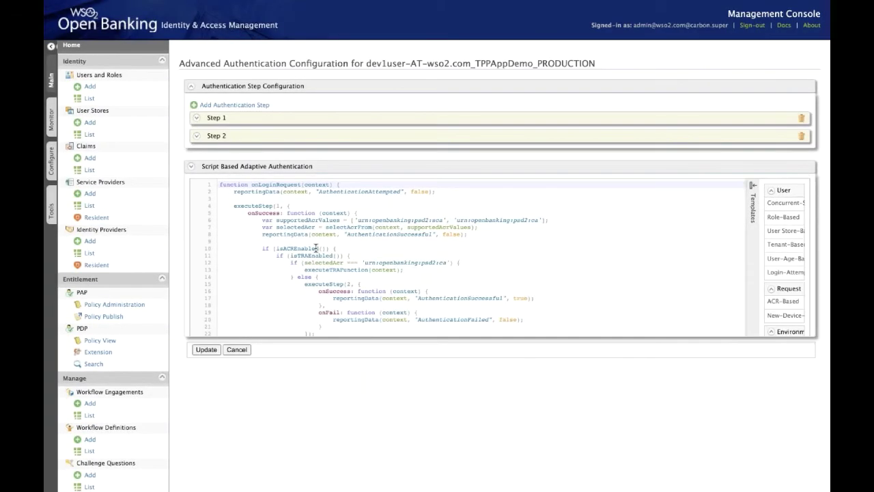
# Step: Expand Step 1 (basic authenticator) and Step 2 (SMSAuthentication), then scroll to the adaptive script
pyautogui.click(270, 122)
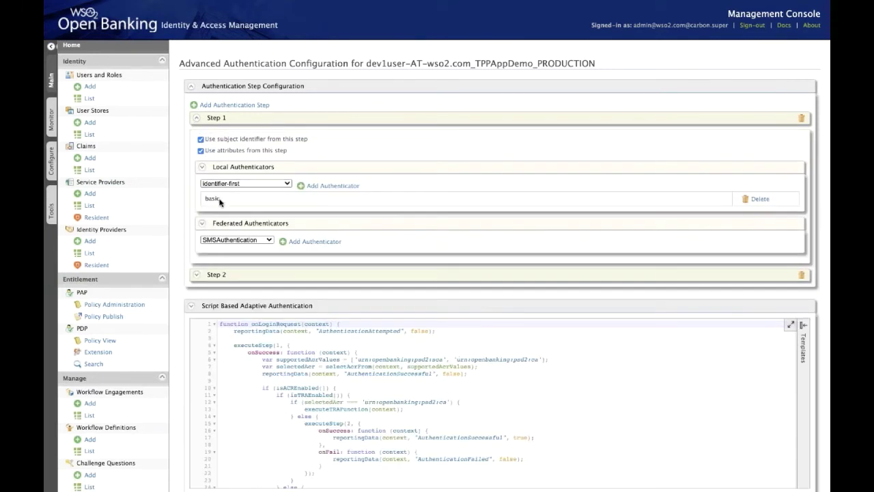
pyautogui.moveTo(219, 199); pyautogui.dragTo(206, 200)
pyautogui.click(241, 275)
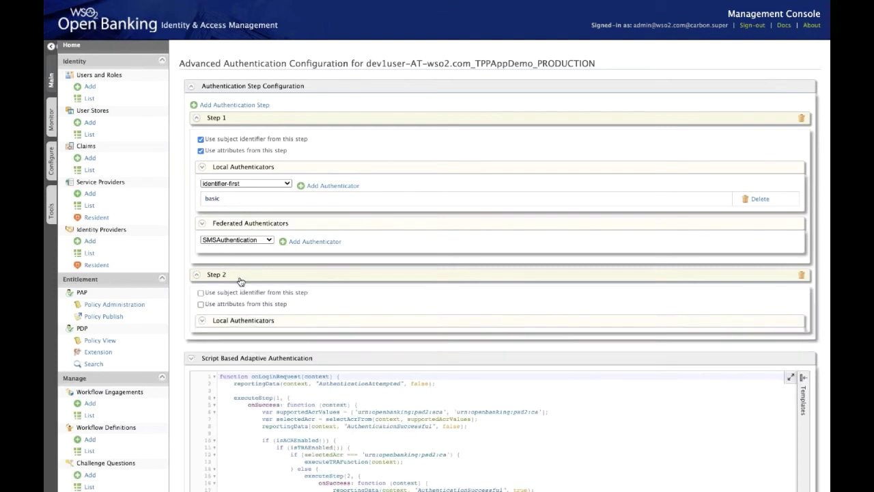
pyautogui.scroll(-1, 241, 281)
pyautogui.scroll(-3, 241, 281)
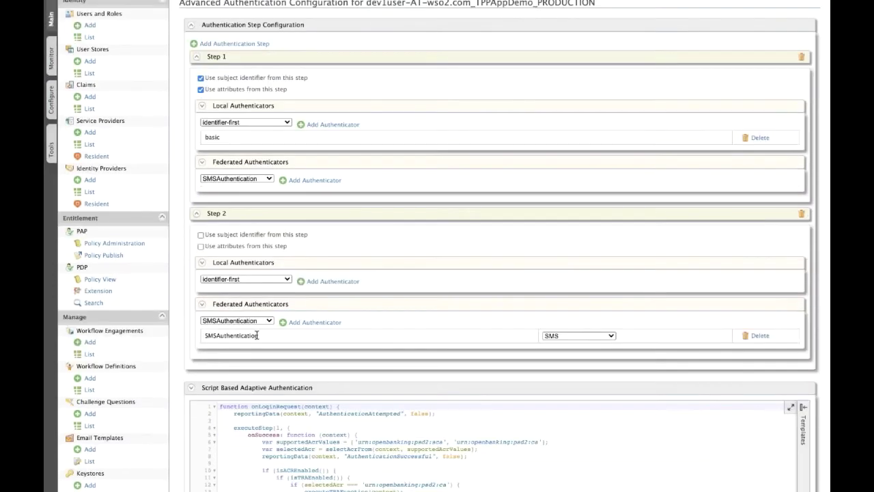
pyautogui.moveTo(259, 335); pyautogui.dragTo(204, 336)
pyautogui.click(271, 343)
pyautogui.scroll(3, 256, 110)
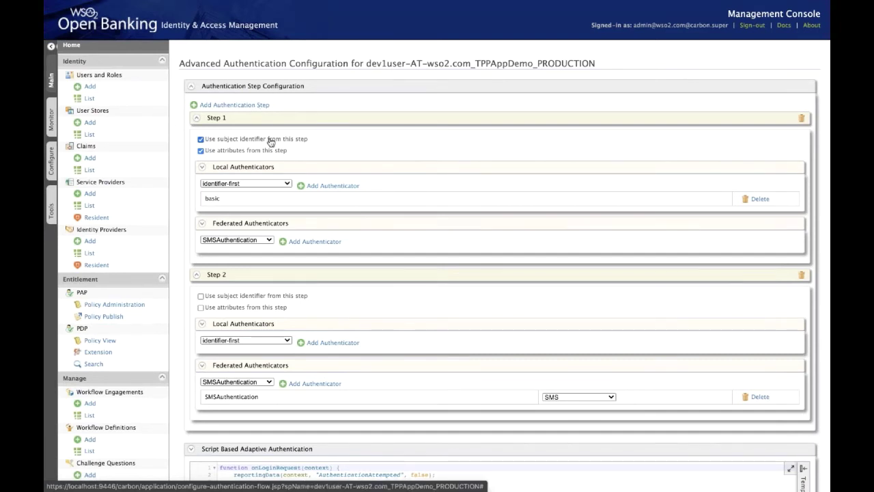
pyautogui.scroll(-3, 270, 142)
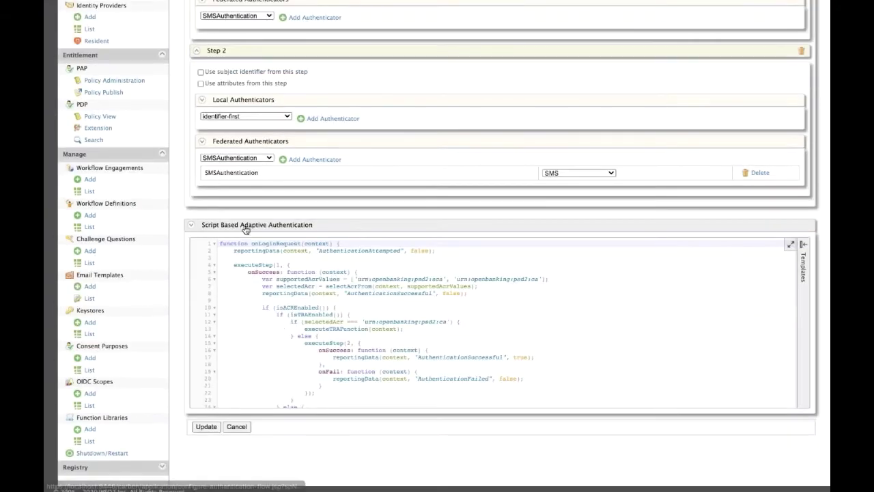
# Step: Show the Templates panel beside the adaptive login script and scroll through the template list
pyautogui.click(804, 252)
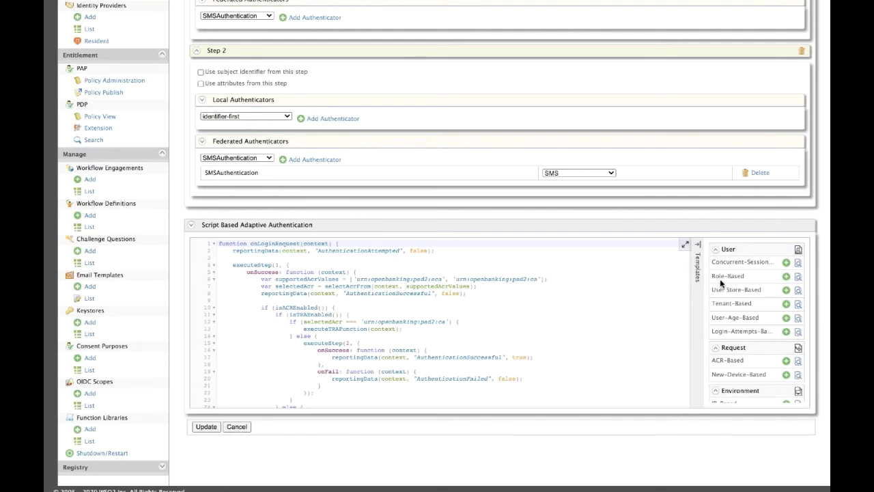
pyautogui.scroll(-1, 721, 283)
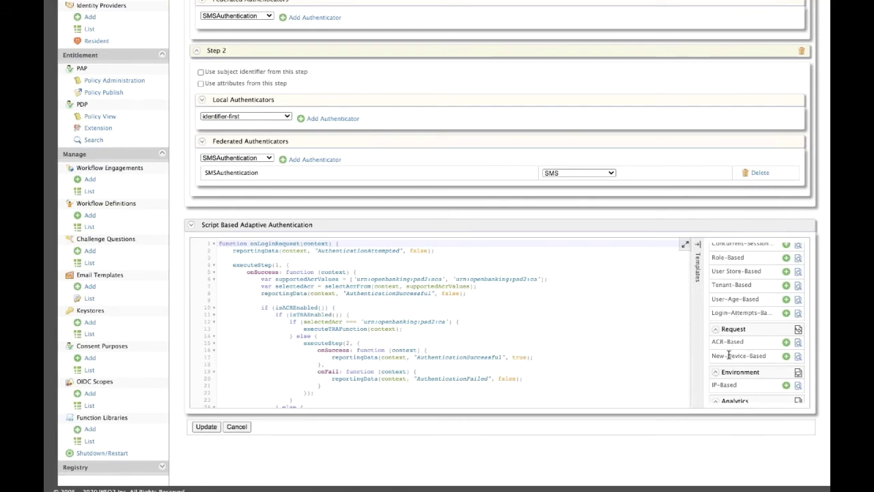
pyautogui.scroll(-3, 729, 355)
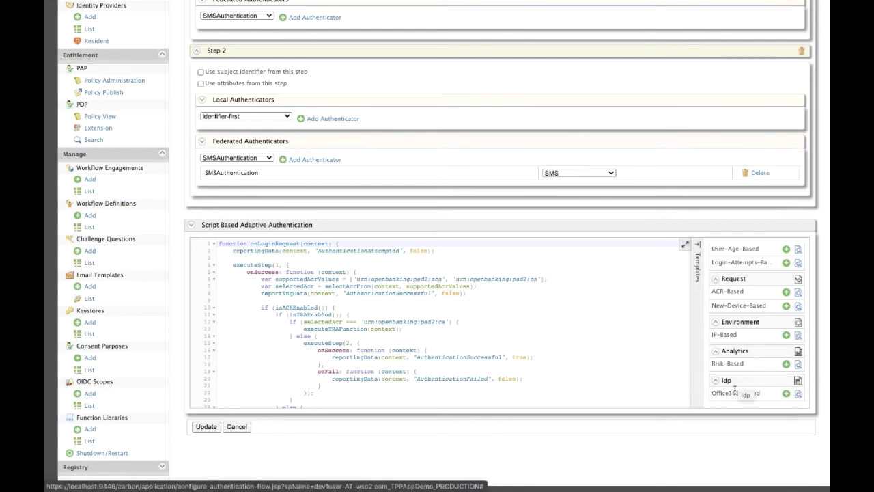
pyautogui.scroll(1, 742, 364)
pyautogui.scroll(3, 742, 364)
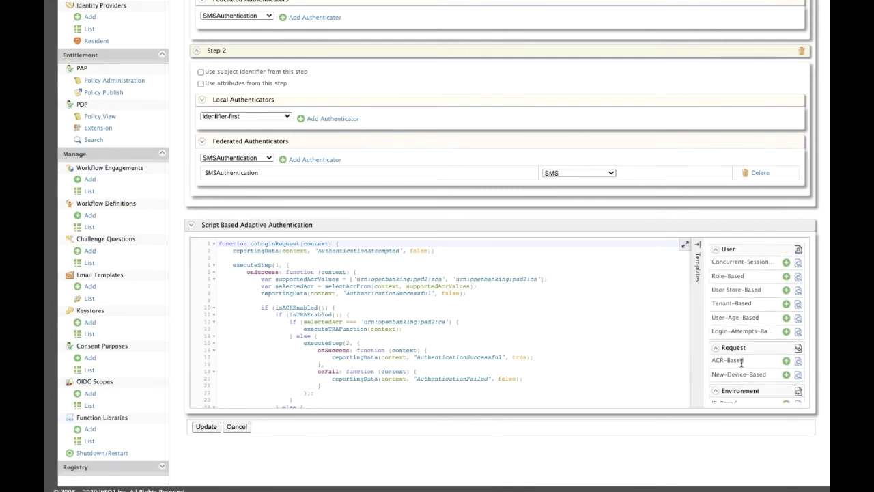
pyautogui.scroll(1, 742, 364)
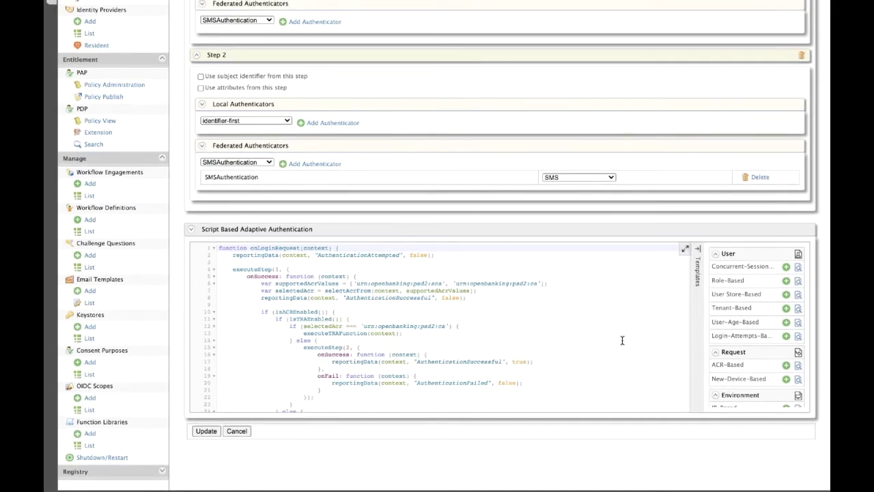
pyautogui.scroll(2, 622, 340)
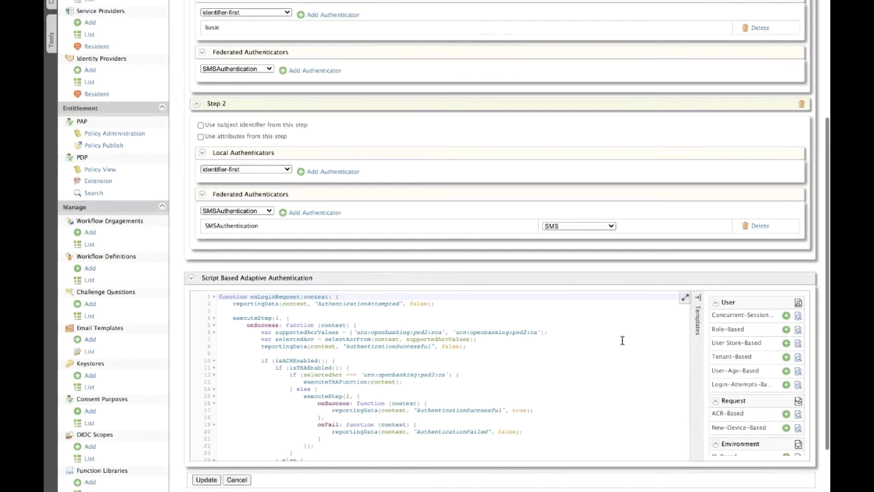
pyautogui.scroll(7, 622, 340)
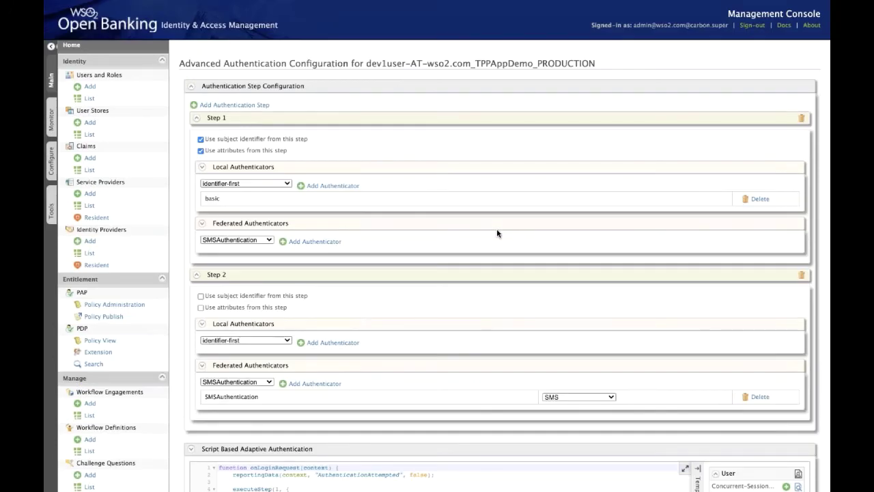
pyautogui.scroll(-2, 498, 234)
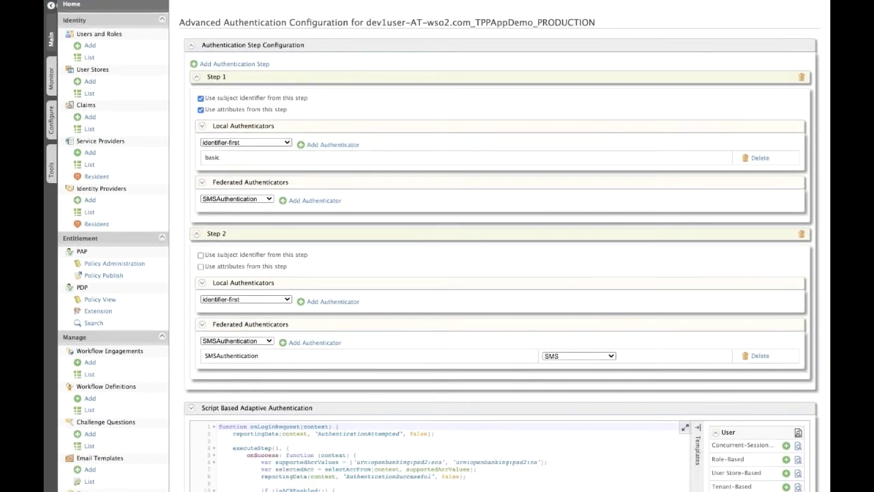
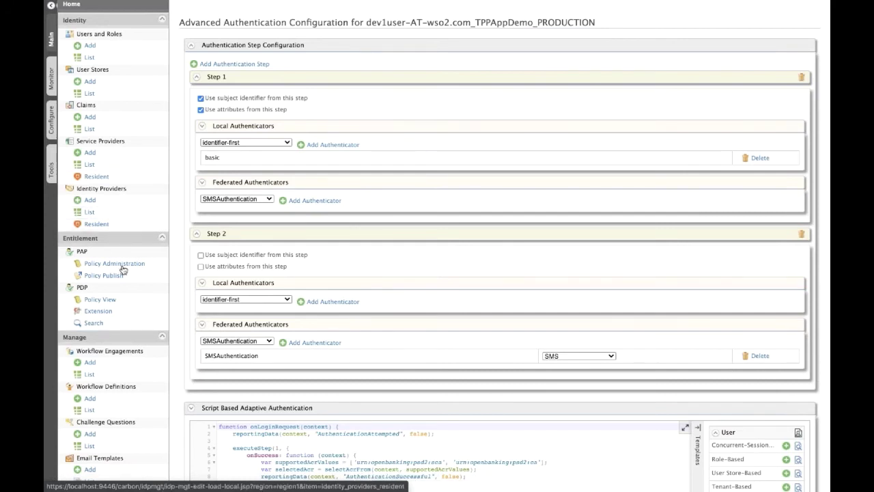
# Step: Scroll through the TPP app's Advanced Authentication Configuration
pyautogui.scroll(-2, 123, 270)
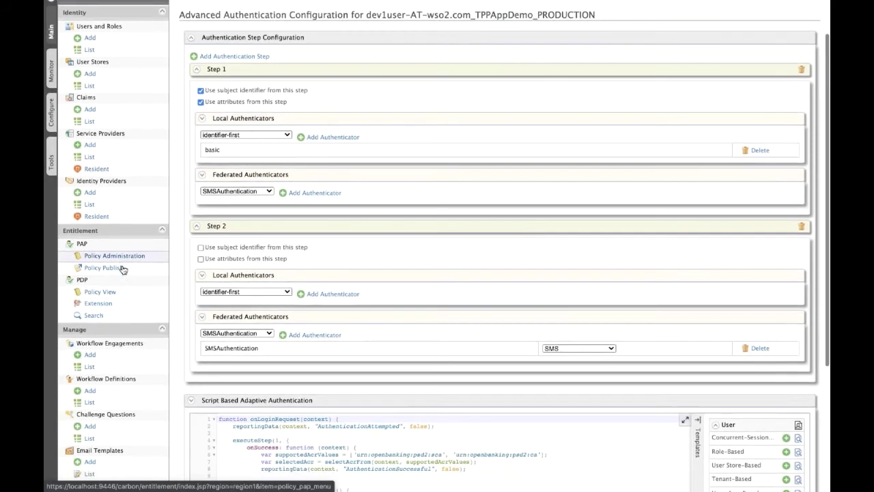
pyautogui.scroll(-5, 123, 270)
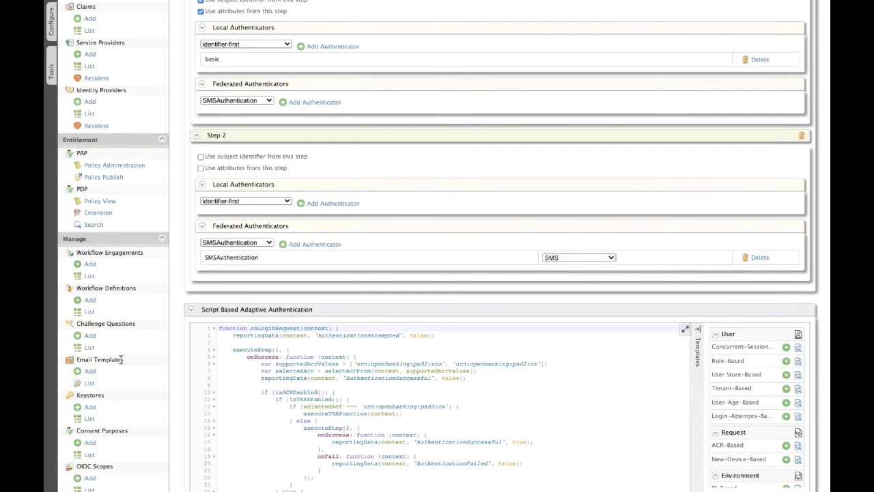
pyautogui.scroll(-6, 120, 360)
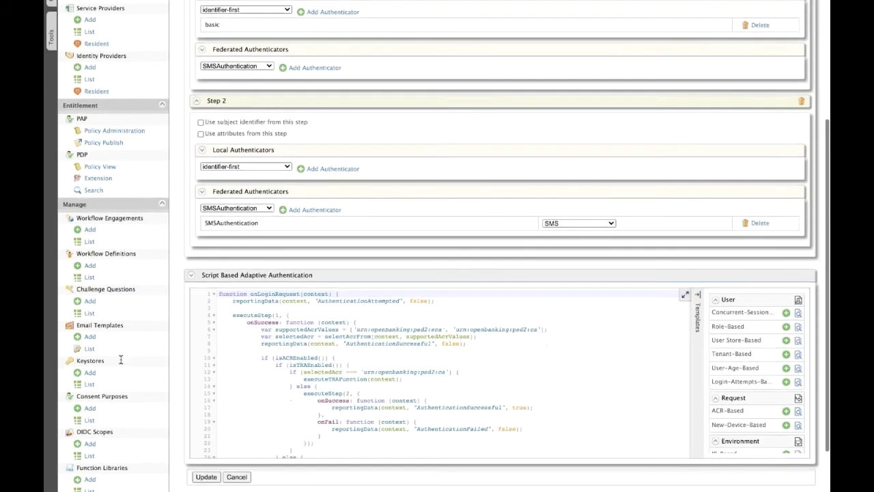
pyautogui.scroll(10, 120, 360)
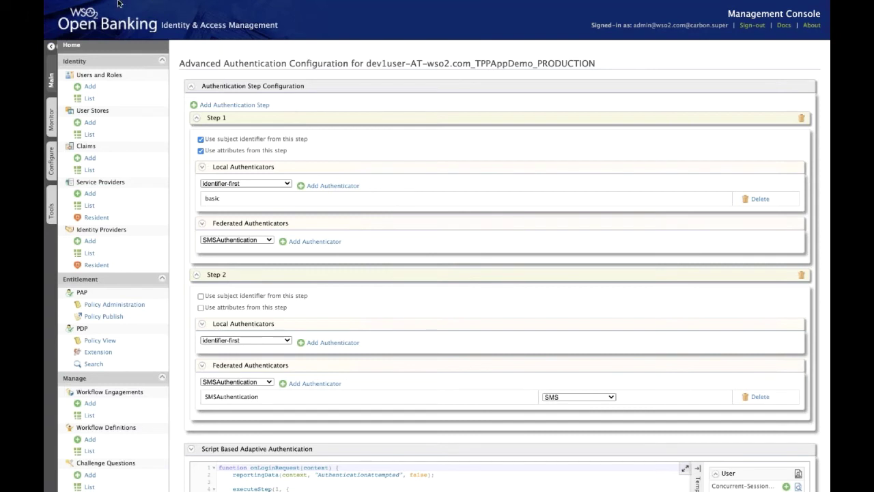
# Step: Exit Chrome's full-screen mode
pyautogui.moveTo(98, 19)
pyautogui.moveTo(90, 2)
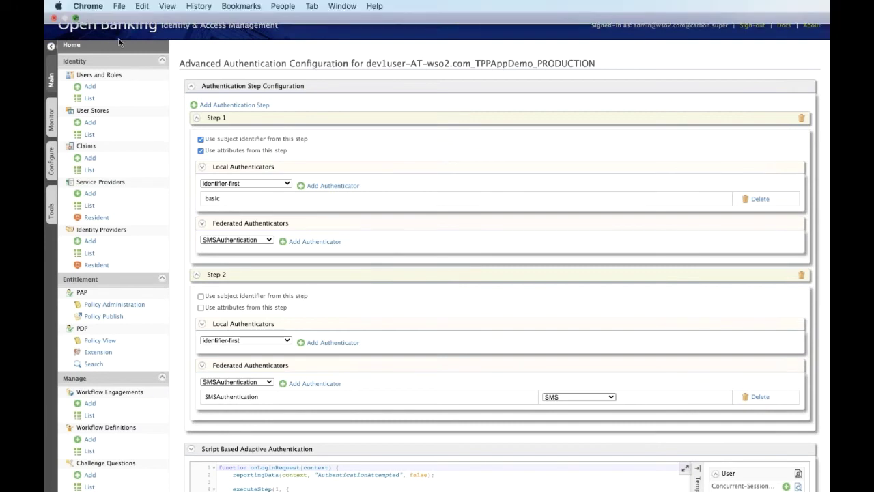
pyautogui.press('ctrl+super+f')
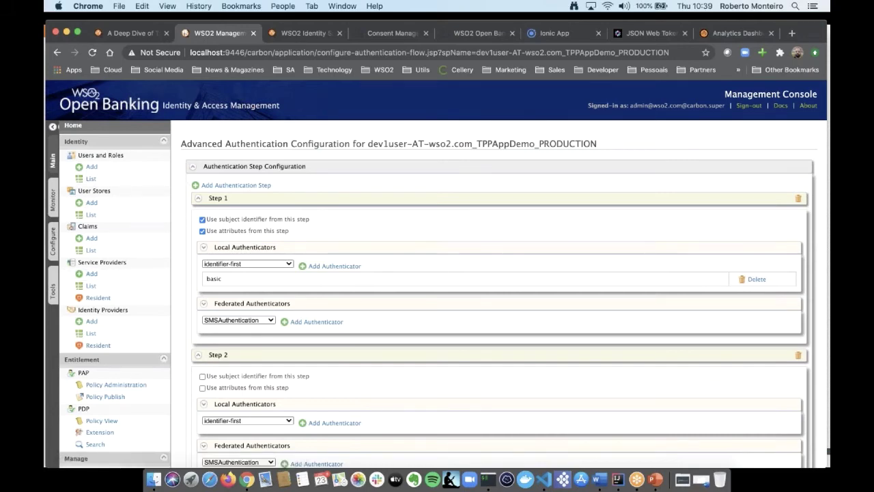
# Step: From the TPP demo app, request Bank XYZ account data and sign in as admin with Remember me ticked
pyautogui.click(540, 36)
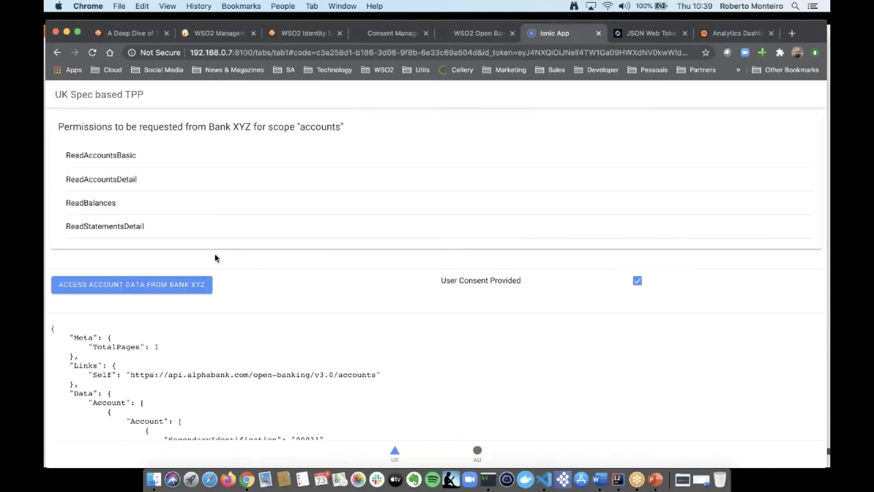
pyautogui.click(190, 286)
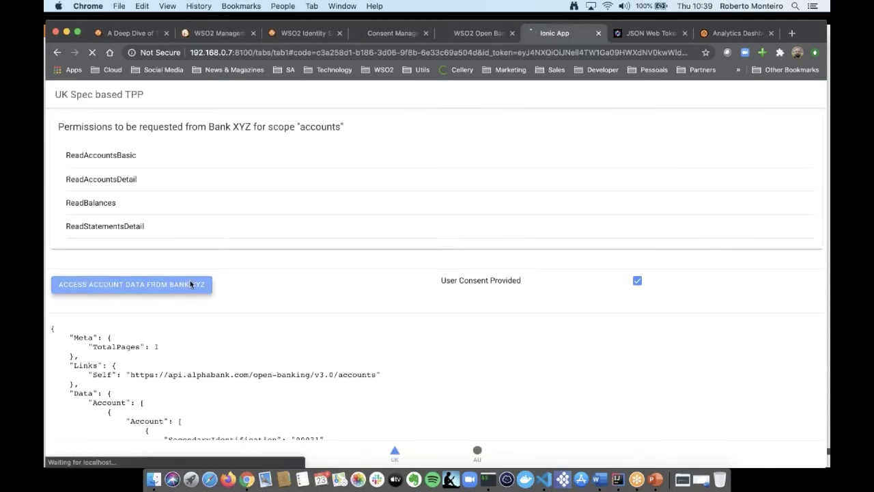
pyautogui.click(391, 202)
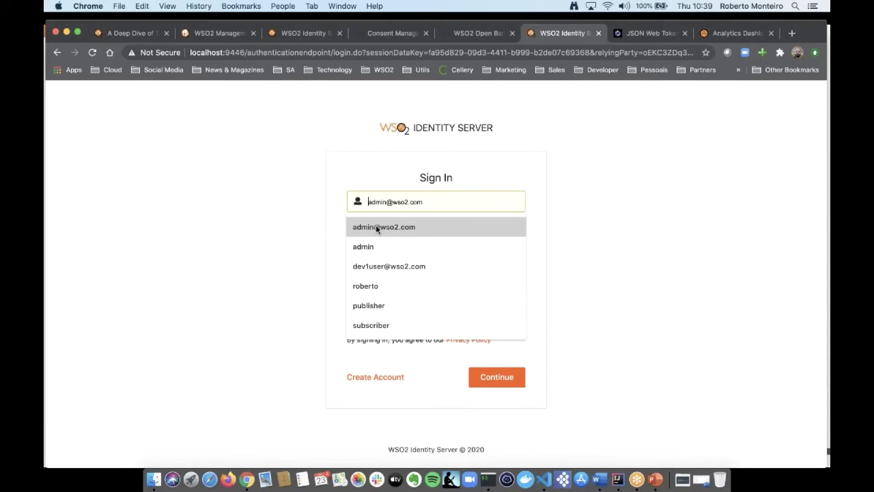
pyautogui.click(376, 227)
pyautogui.click(376, 230)
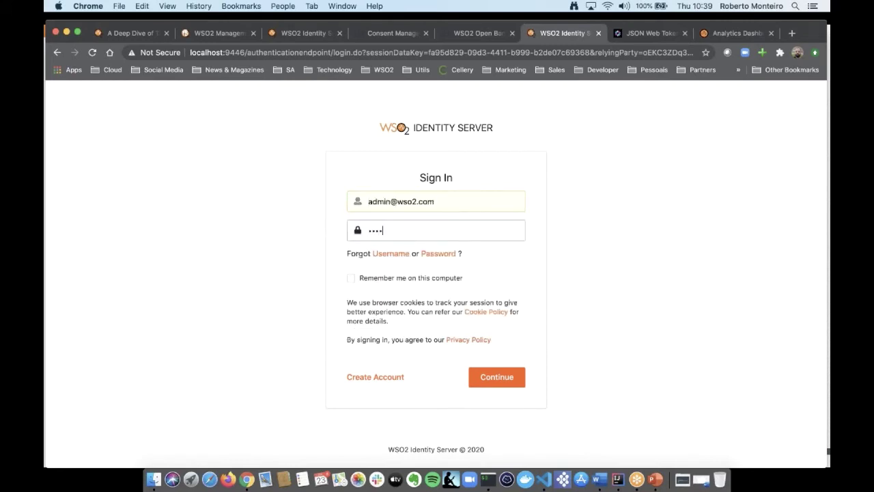
pyautogui.click(351, 278)
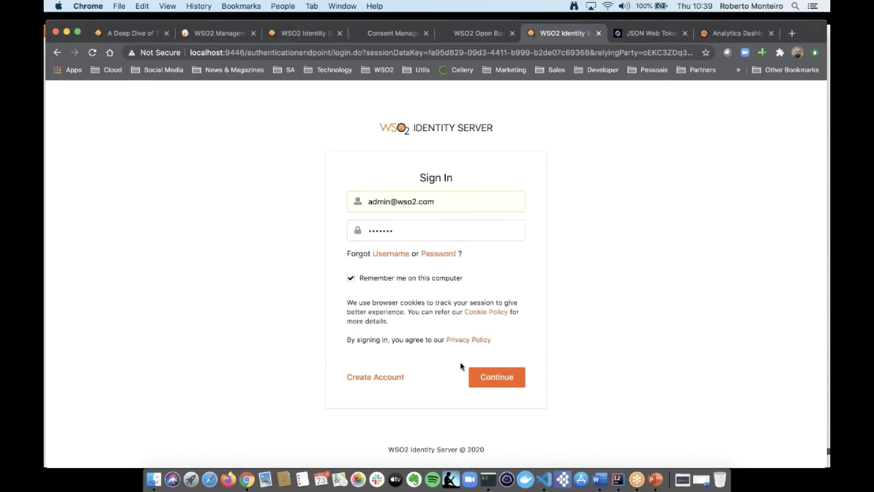
pyautogui.click(486, 377)
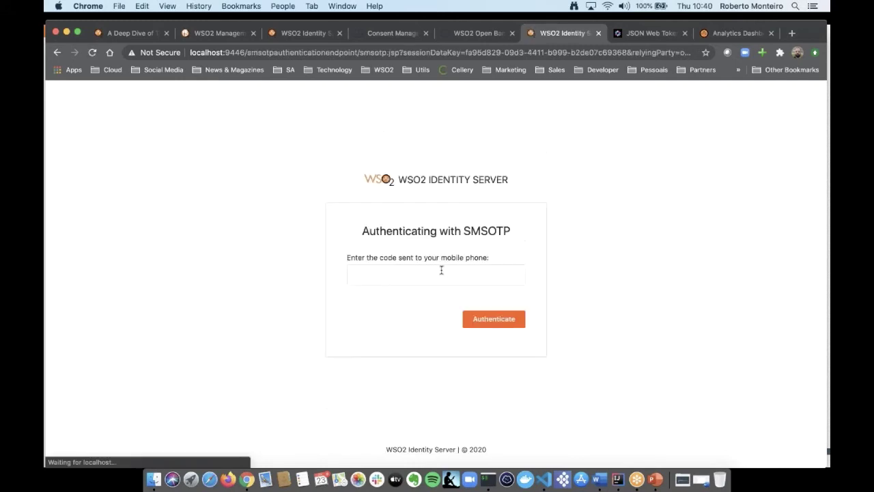
# Step: Enter and submit an SMS verification code, which ends in an authentication error
pyautogui.click(414, 272)
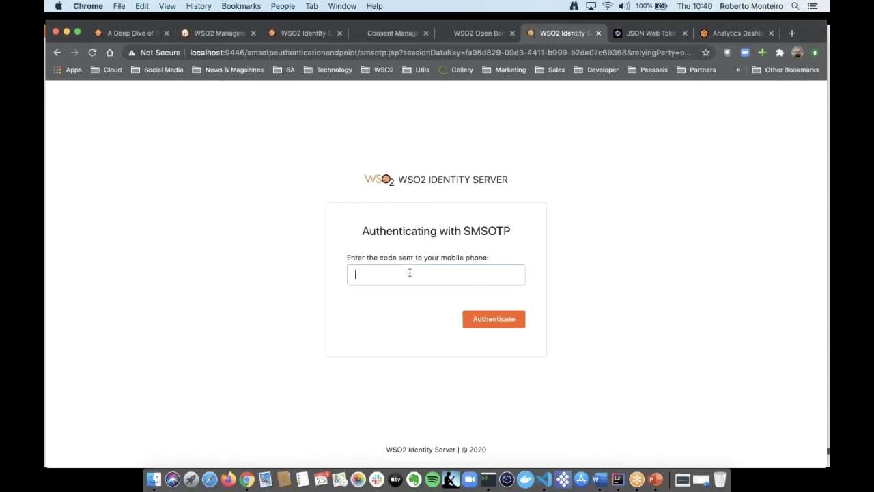
pyautogui.click(492, 322)
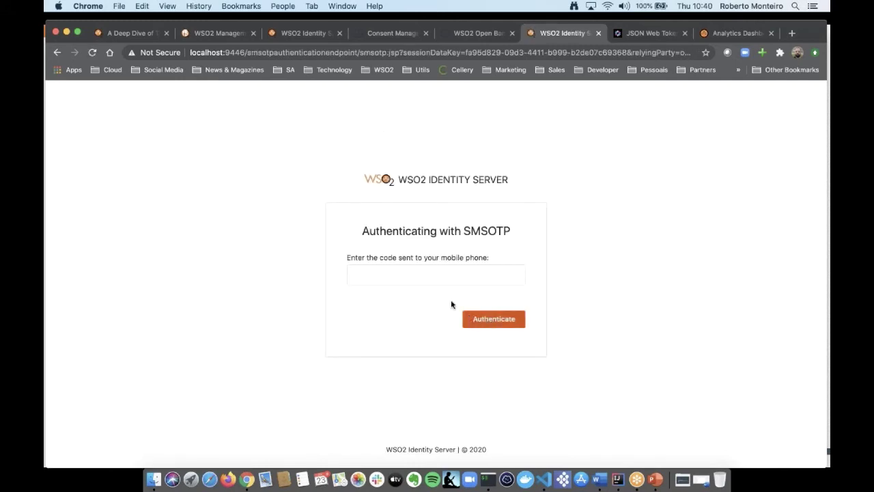
pyautogui.click(439, 279)
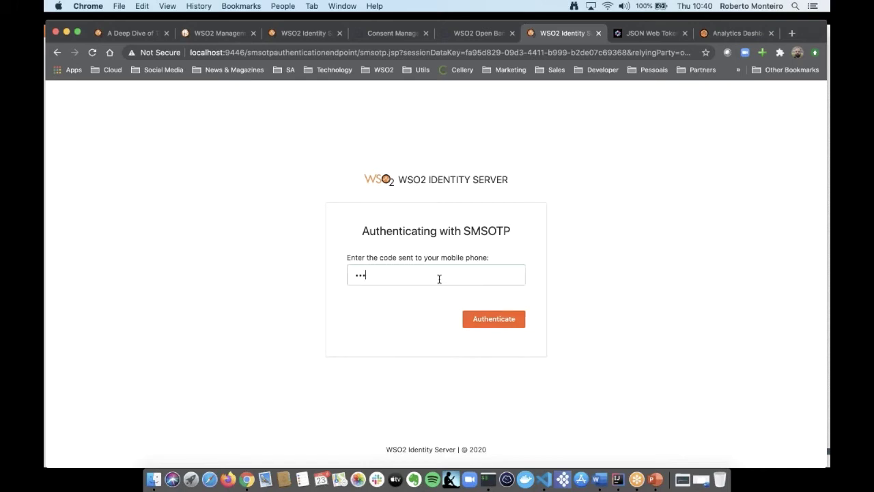
pyautogui.click(478, 318)
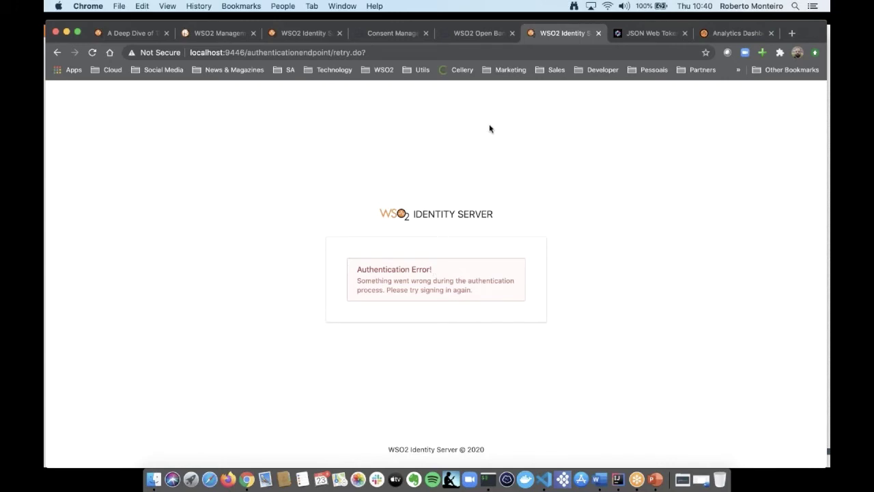
# Step: Check the authentication configuration page in the WSO2 Management tab
pyautogui.click(318, 33)
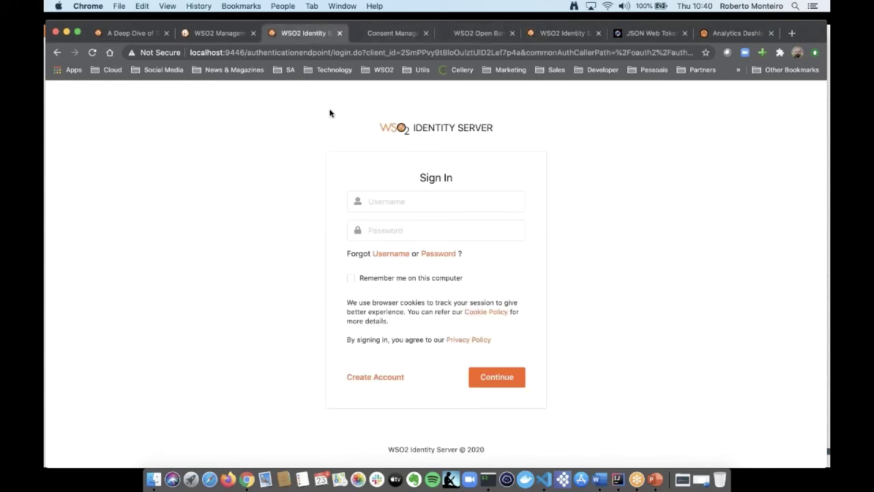
pyautogui.click(229, 36)
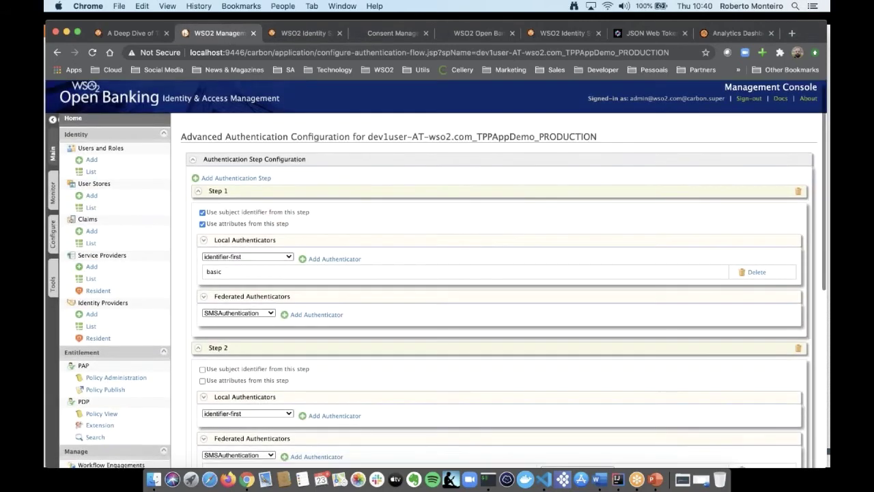
pyautogui.click(317, 464)
pyautogui.scroll(-2, 437, 308)
pyautogui.click(314, 35)
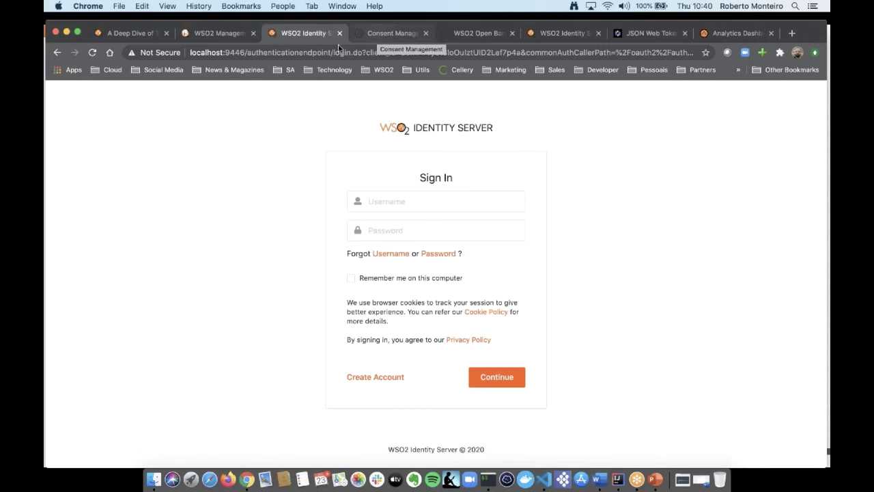
pyautogui.click(265, 53)
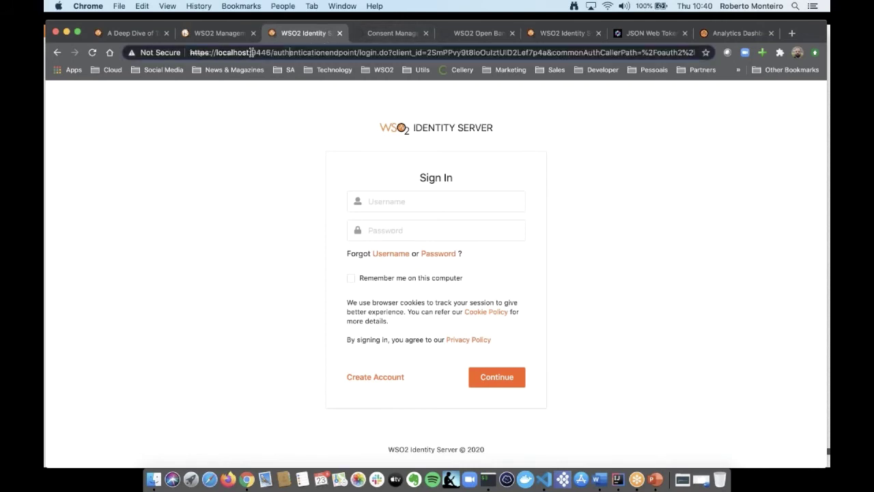
pyautogui.hotkey('shift', 'End')
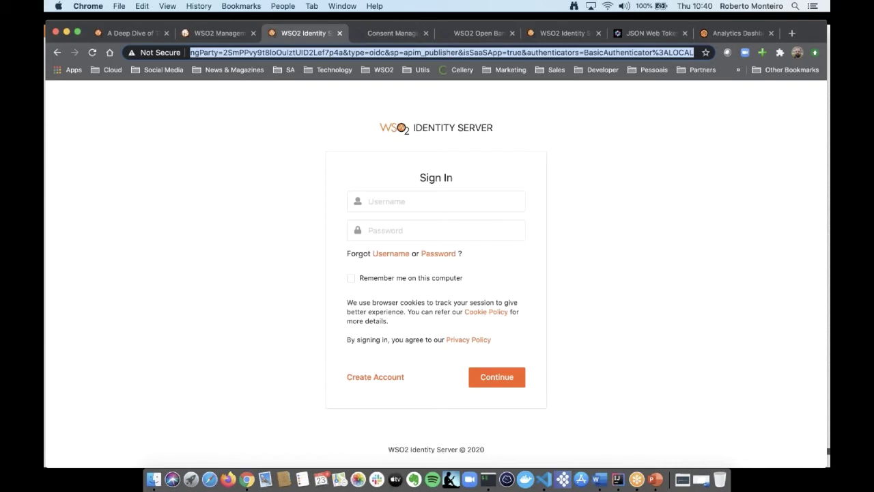
pyautogui.write('https://localhost:9443/')
pyautogui.write('devportal')
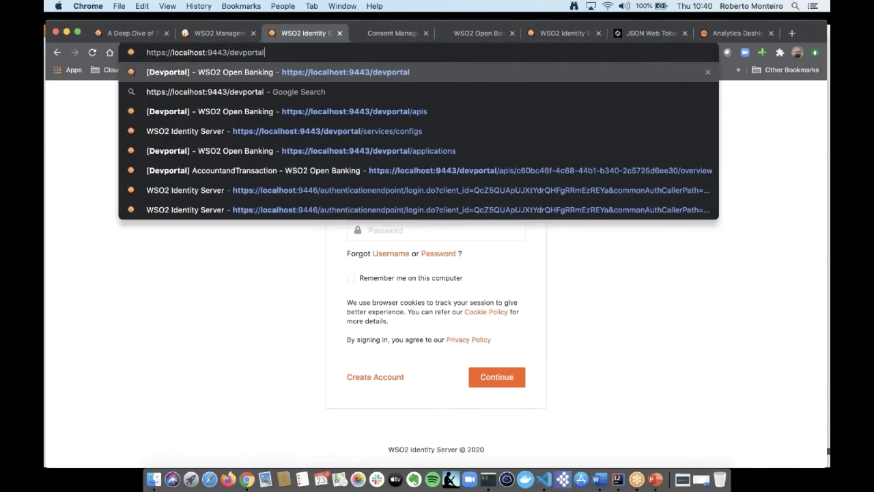
pyautogui.press('Return')
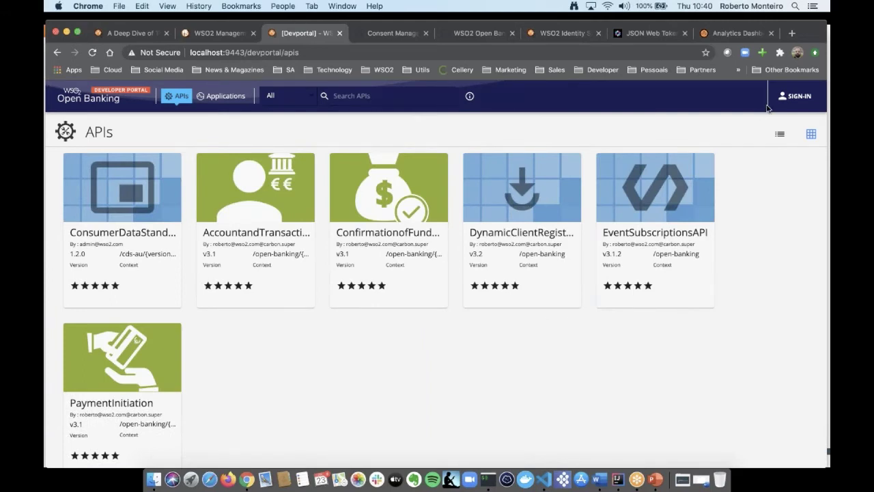
# Step: Start self-registration from the developer portal sign-in, trying 'Demo Open Banking' as the username
pyautogui.click(794, 96)
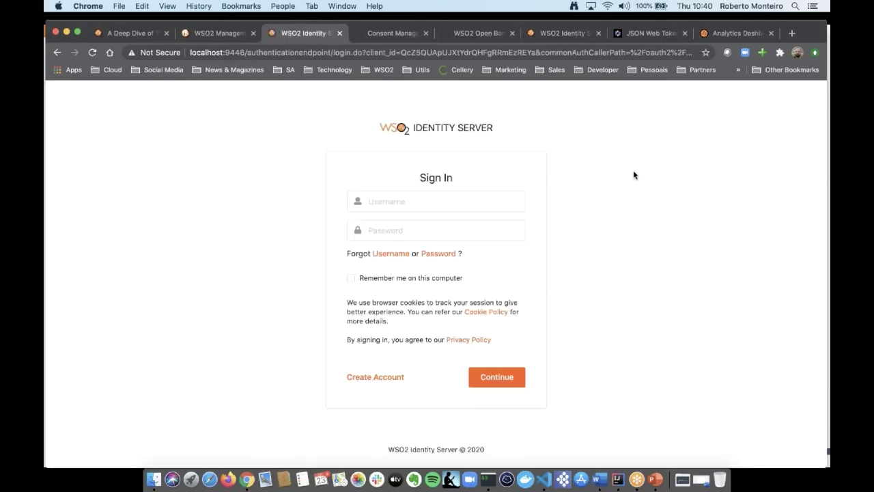
pyautogui.click(362, 377)
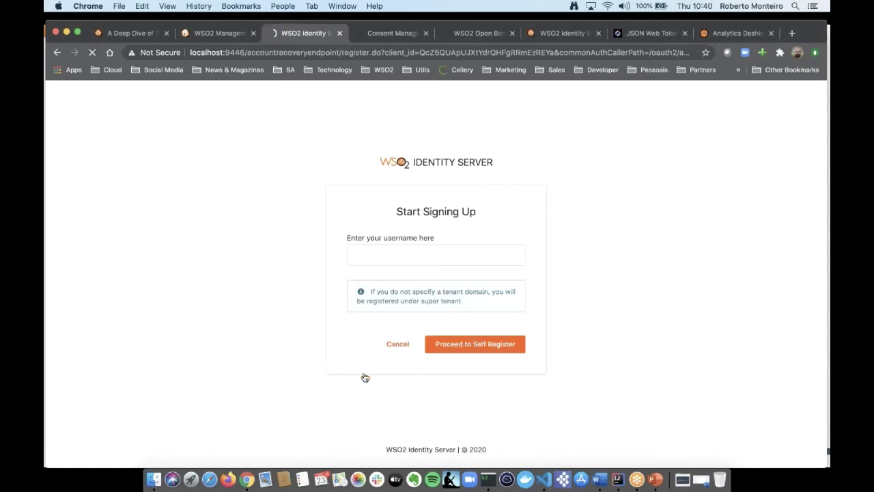
pyautogui.click(379, 256)
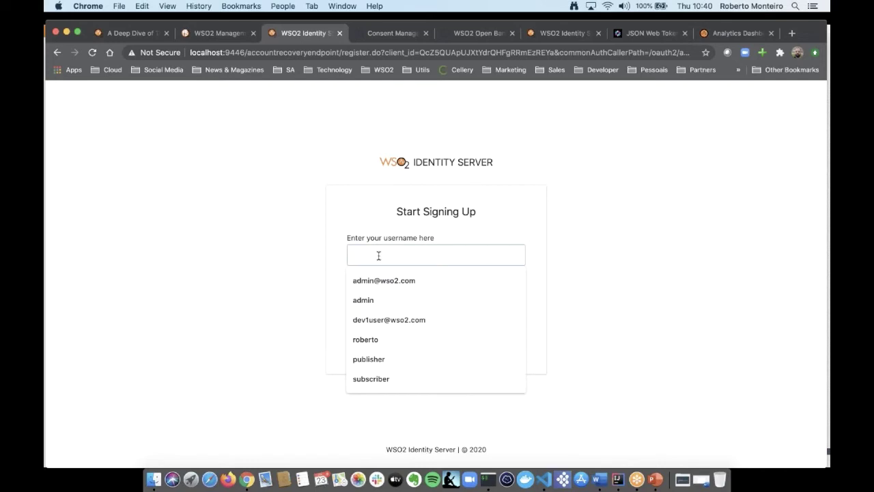
pyautogui.write('Demo Open')
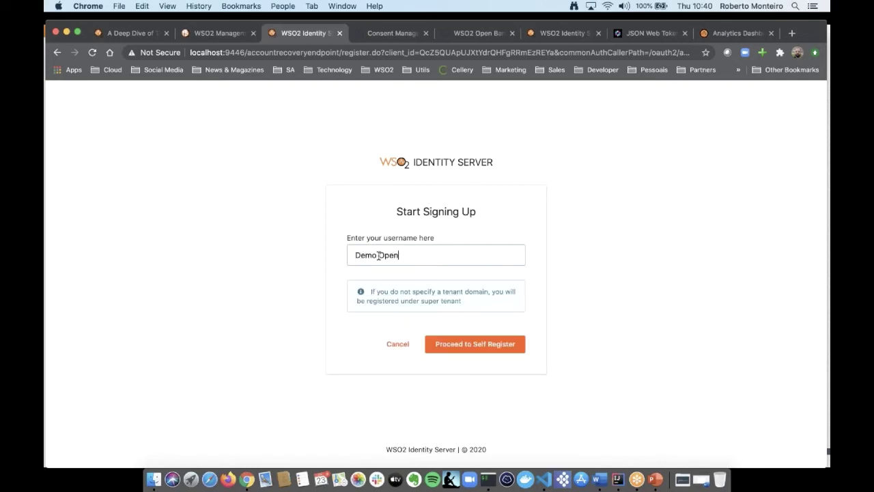
pyautogui.write(' Banking')
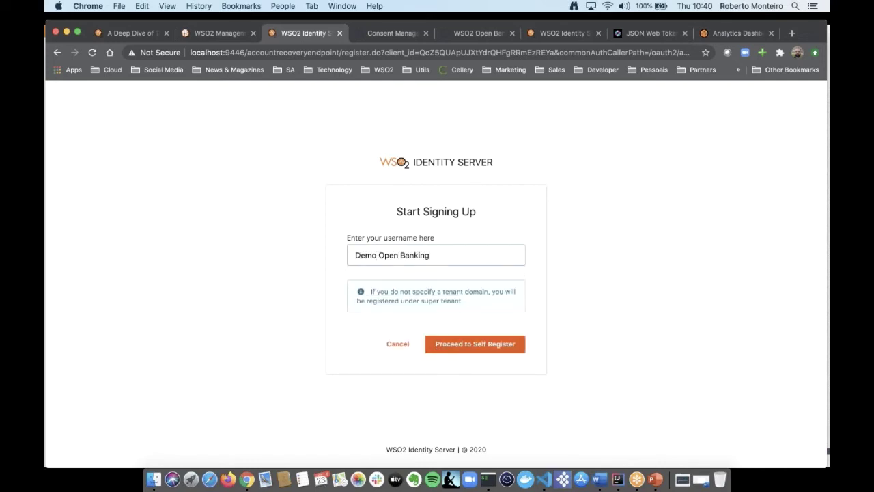
pyautogui.click(437, 345)
# Step: Replace the rejected username with an e-mail address and proceed to self-register
pyautogui.click(425, 274)
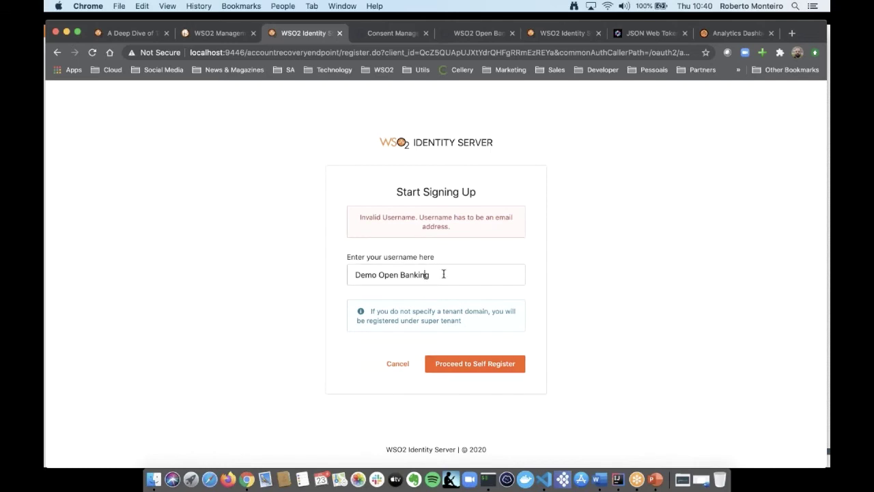
pyautogui.press('super+a')
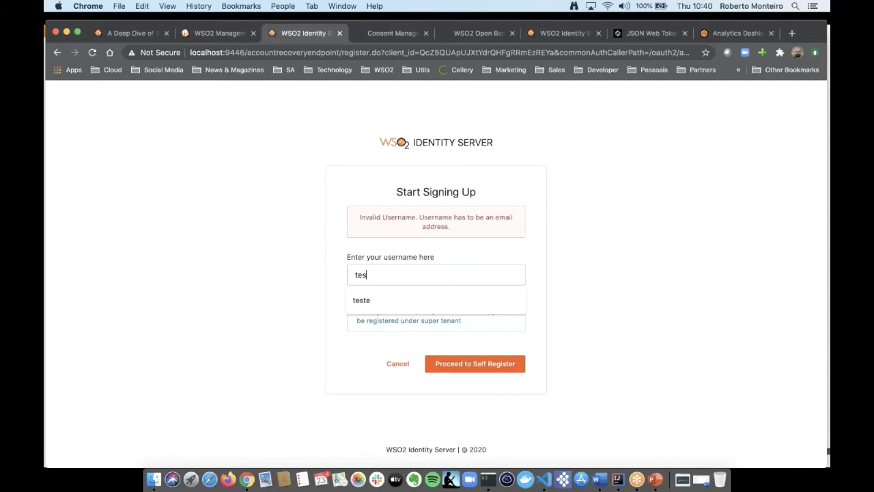
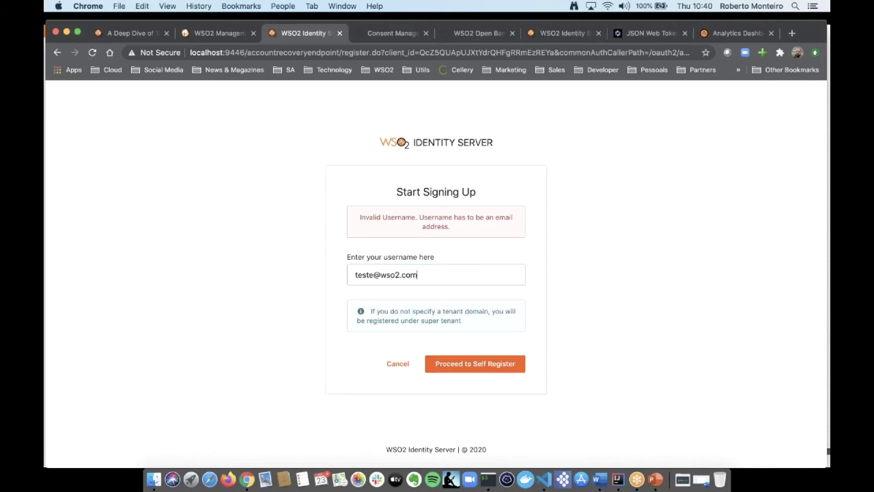
pyautogui.click(451, 369)
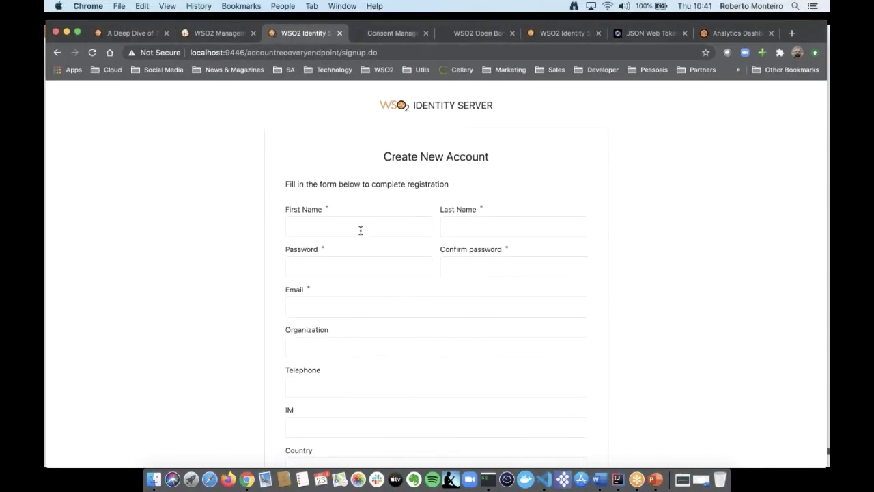
# Step: Scroll through the Create New Account form, then exit full-screen mode
pyautogui.scroll(-5, 361, 230)
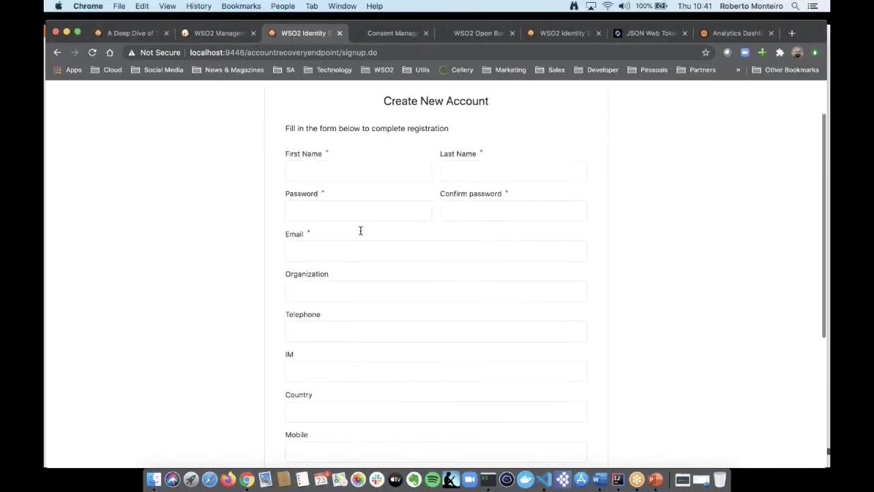
pyautogui.scroll(-3, 361, 230)
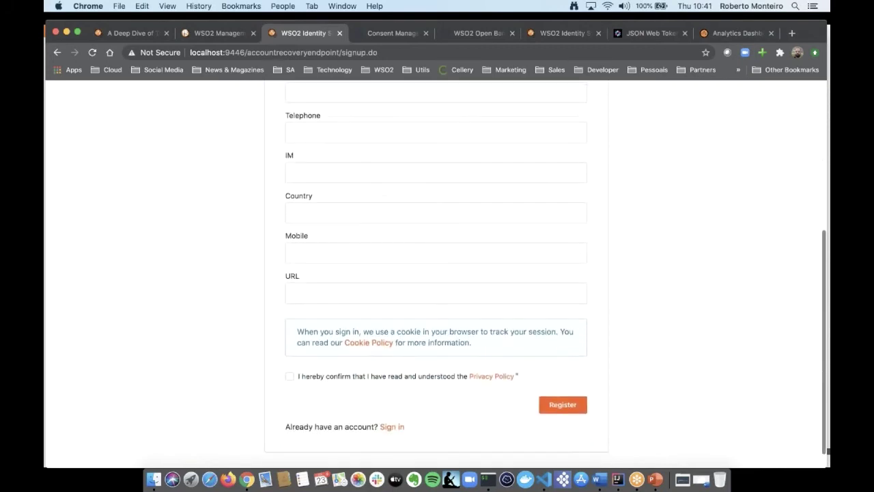
pyautogui.scroll(8, 361, 231)
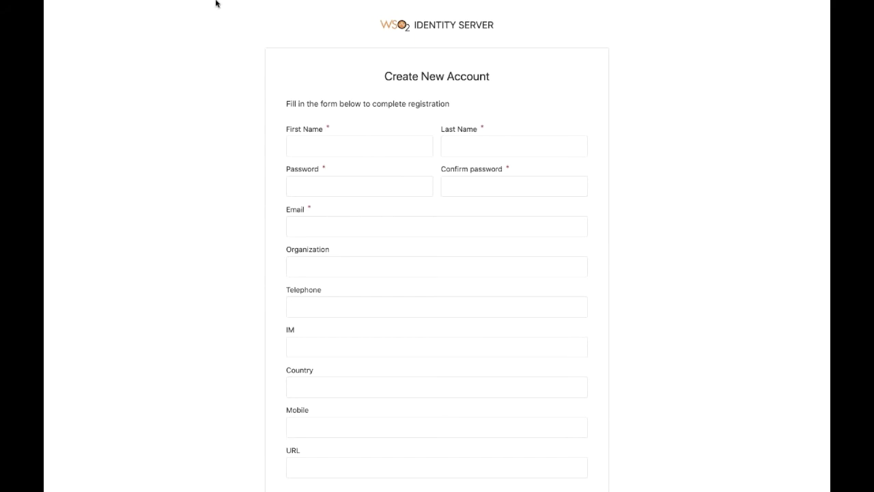
pyautogui.moveTo(214, 1)
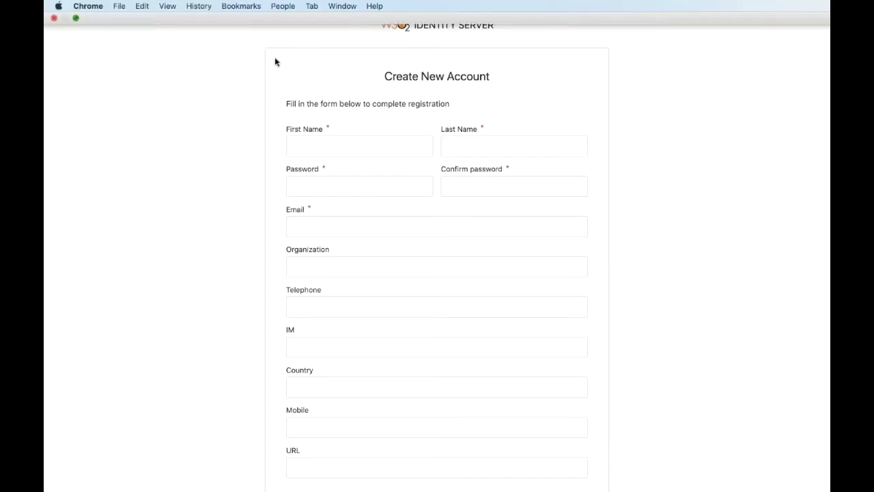
pyautogui.press('ctrl+super+f')
# Step: Open the WSO2 Store in a new tab, go full screen, and choose IS Connectors
pyautogui.click(792, 34)
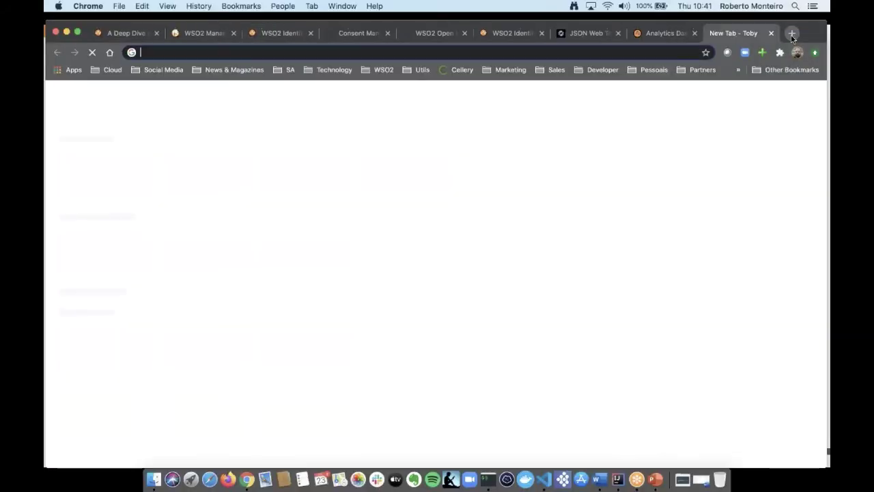
pyautogui.write('store.')
pyautogui.press('Return')
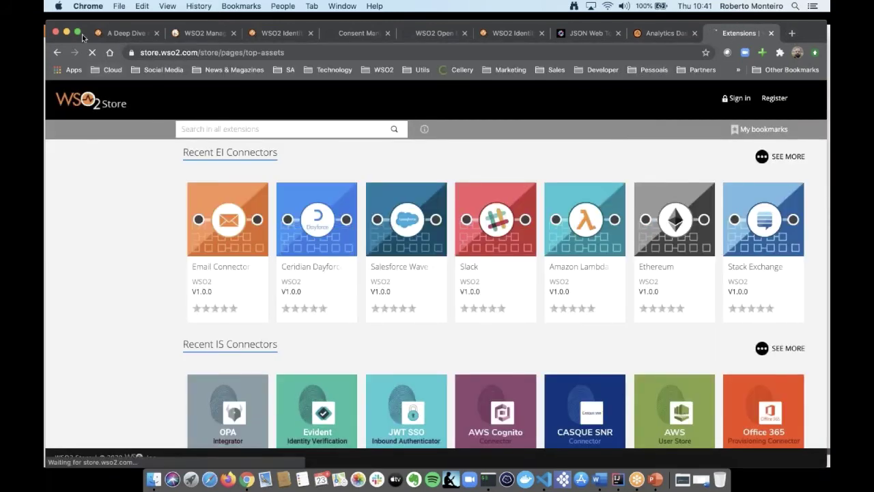
pyautogui.click(77, 31)
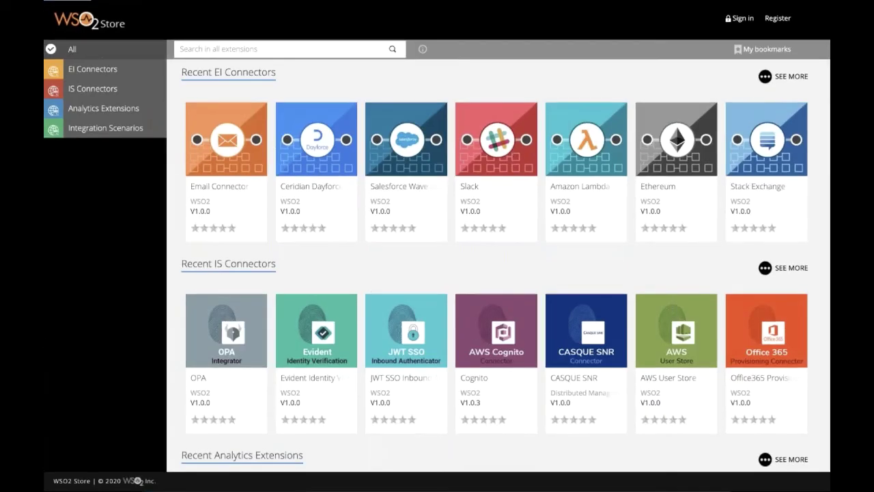
pyautogui.click(89, 89)
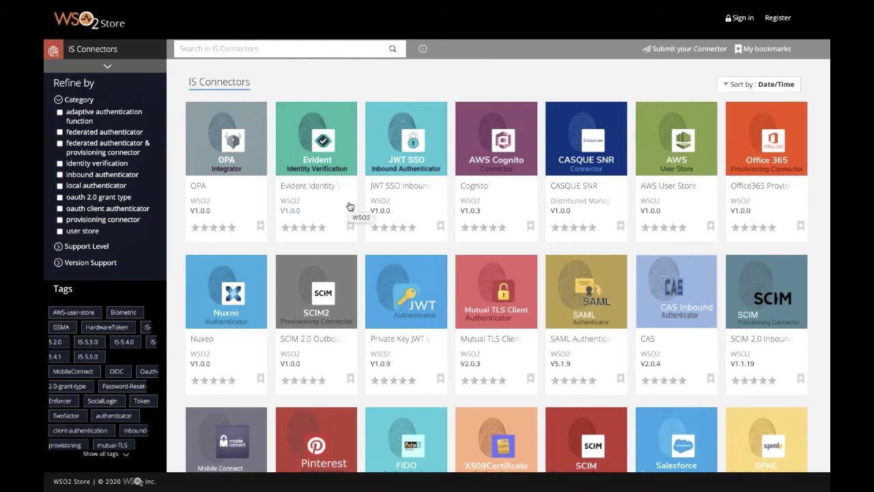
# Step: Browse the IS connectors such as OPA, Evident and AWS Cognito, then expand the category list
pyautogui.scroll(-1, 349, 206)
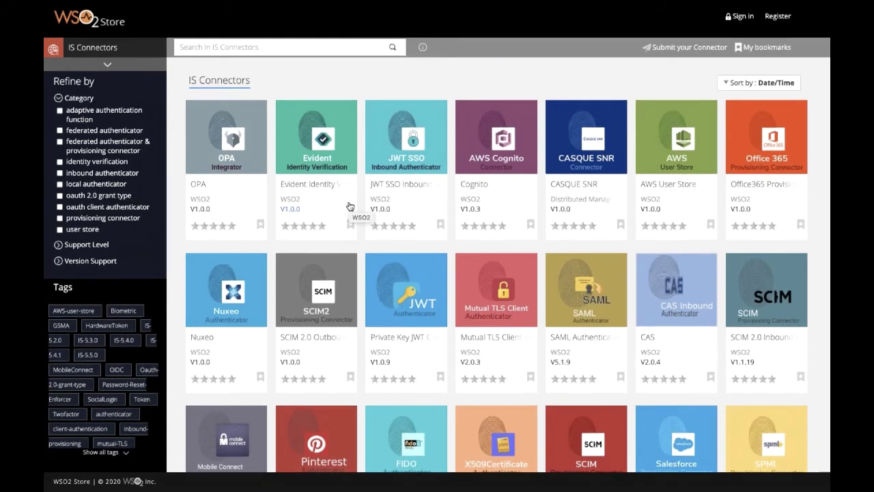
pyautogui.scroll(-2, 350, 206)
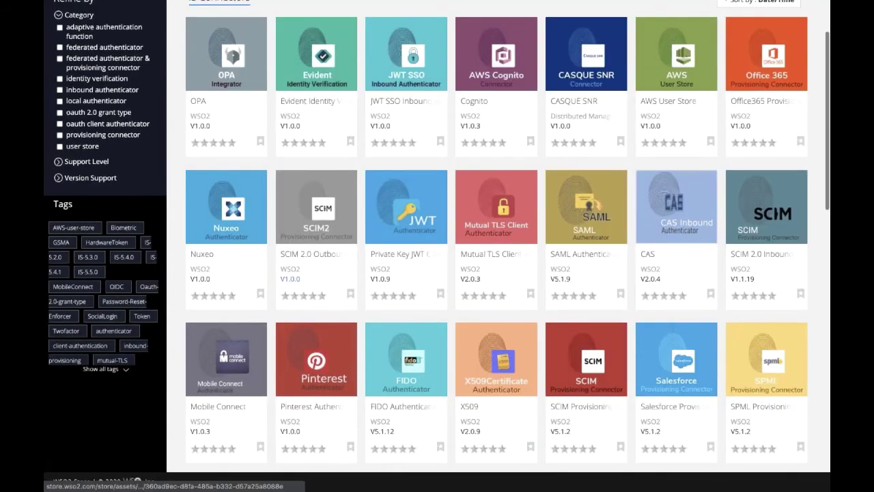
pyautogui.scroll(-1, 392, 342)
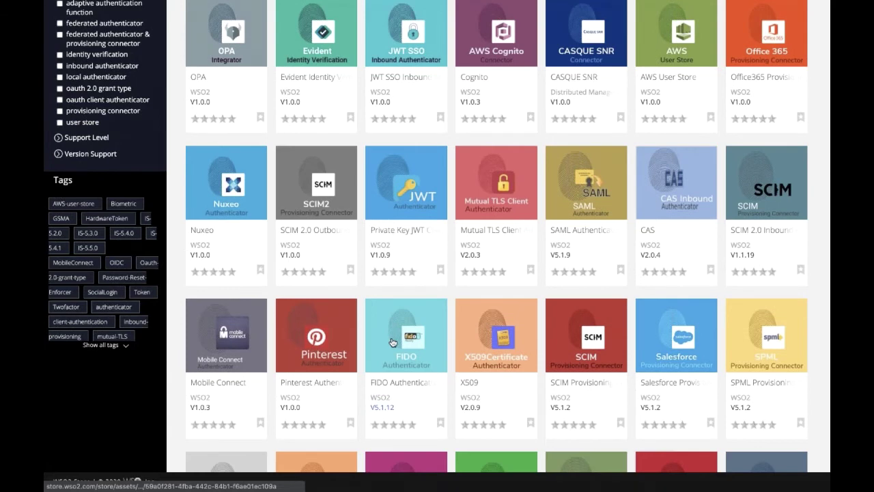
pyautogui.scroll(-1, 393, 341)
pyautogui.scroll(-2, 393, 341)
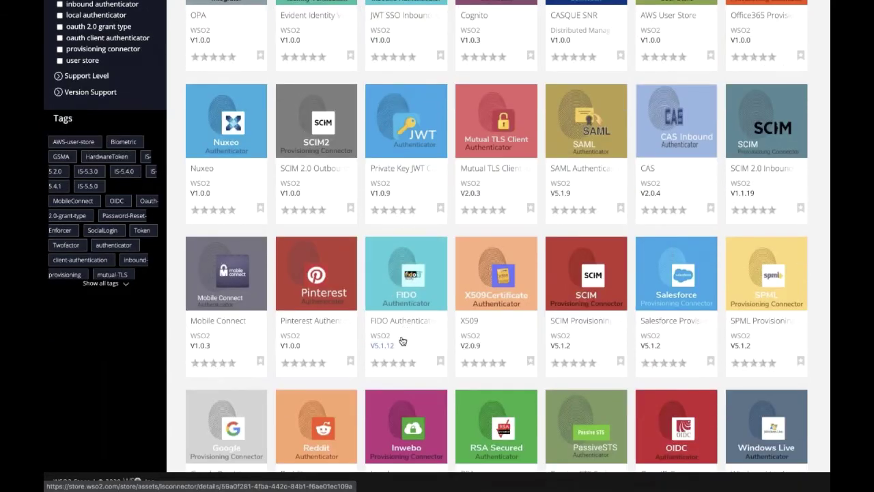
pyautogui.scroll(-1, 402, 340)
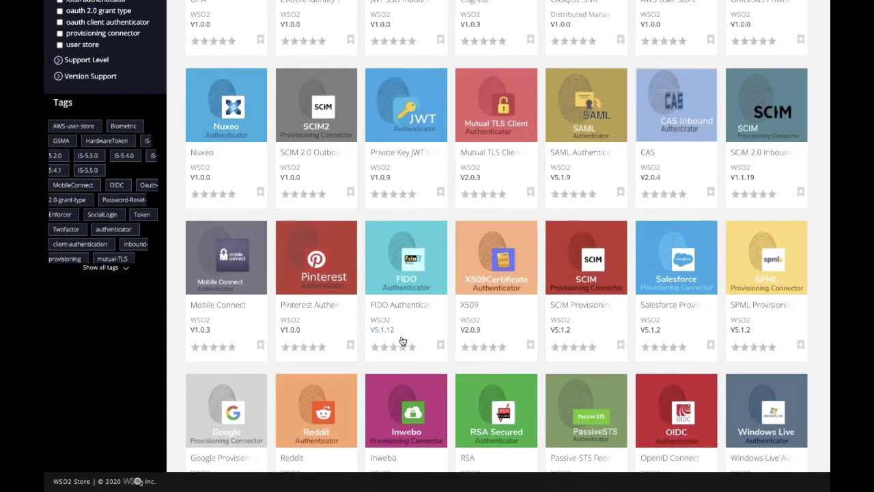
pyautogui.scroll(-2, 402, 340)
pyautogui.scroll(-3, 403, 341)
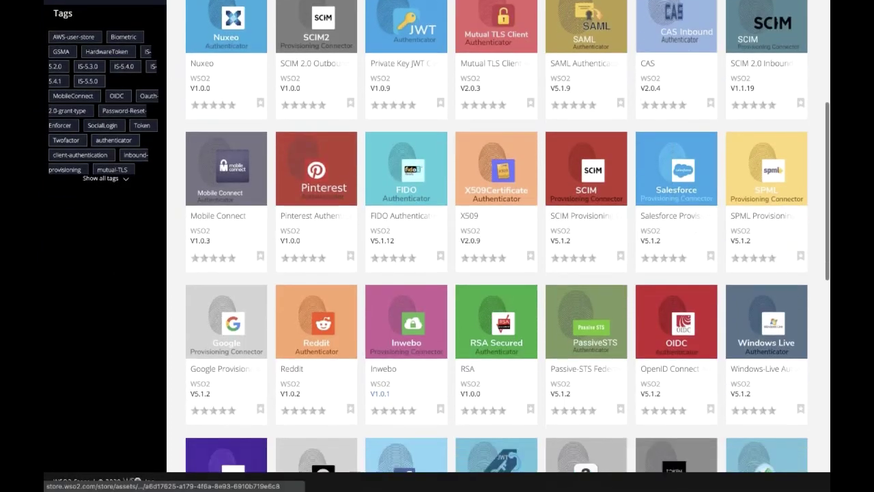
pyautogui.scroll(-6, 402, 341)
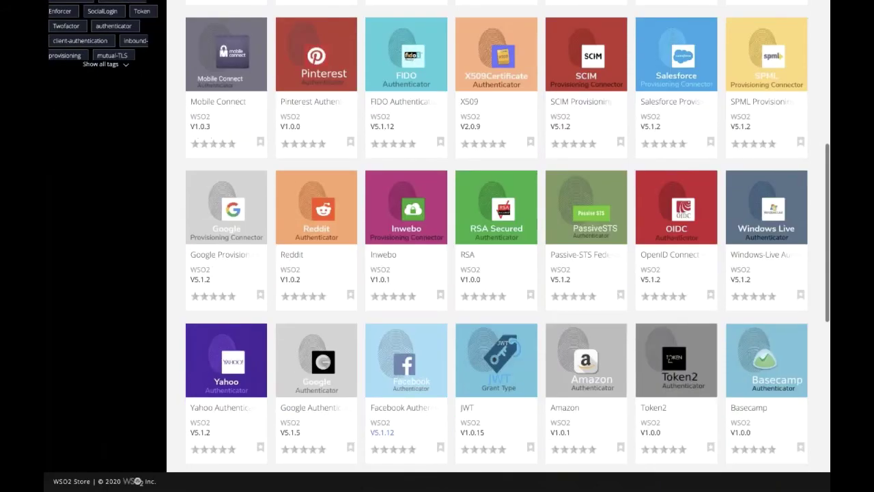
pyautogui.scroll(-2, 402, 341)
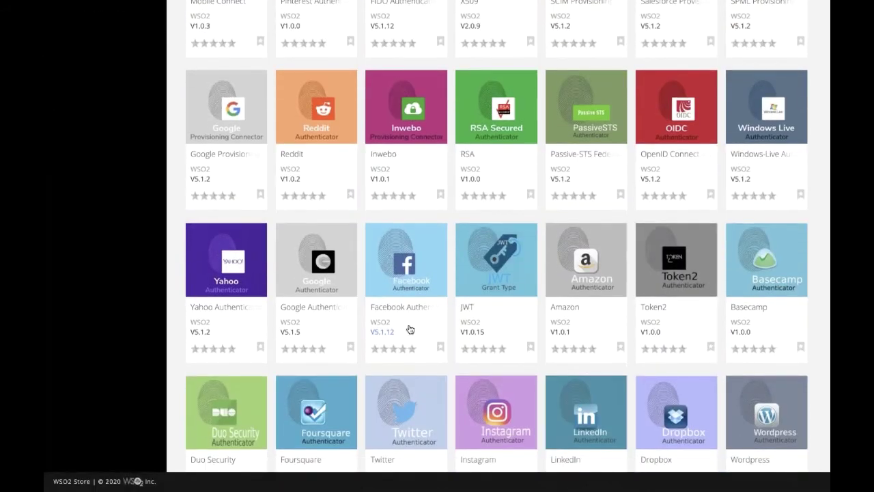
pyautogui.scroll(-5, 403, 341)
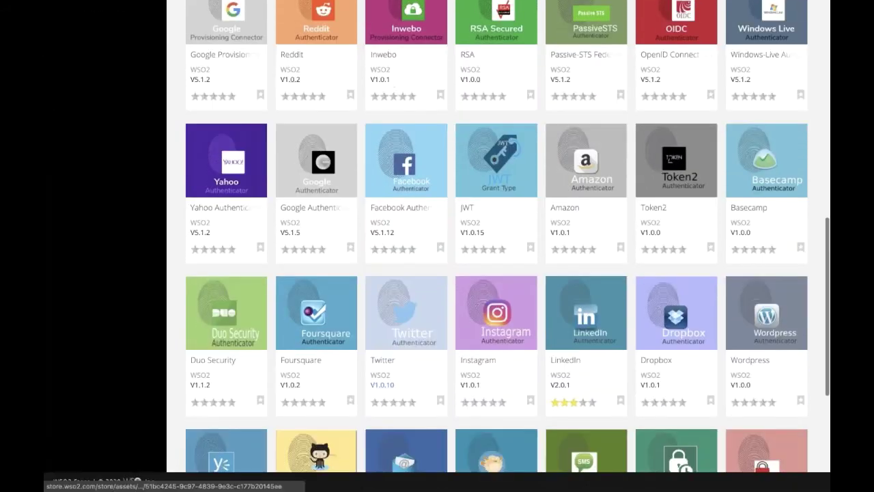
pyautogui.scroll(-2, 410, 328)
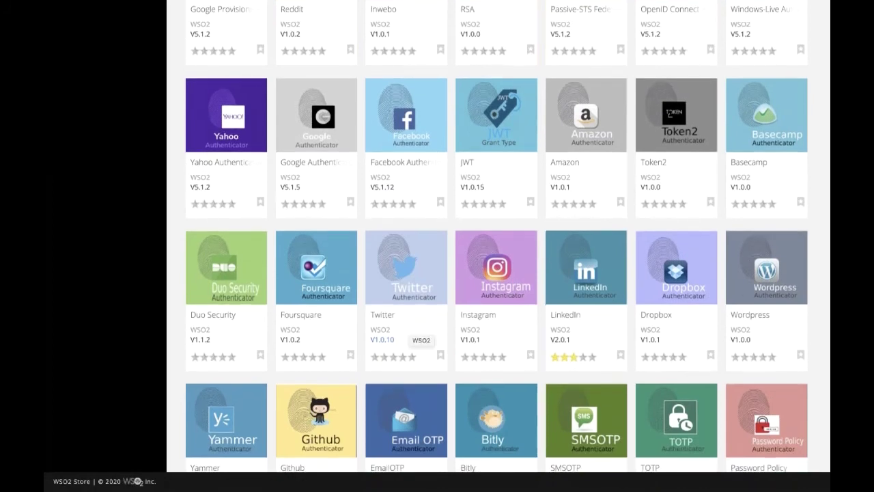
pyautogui.scroll(-5, 409, 327)
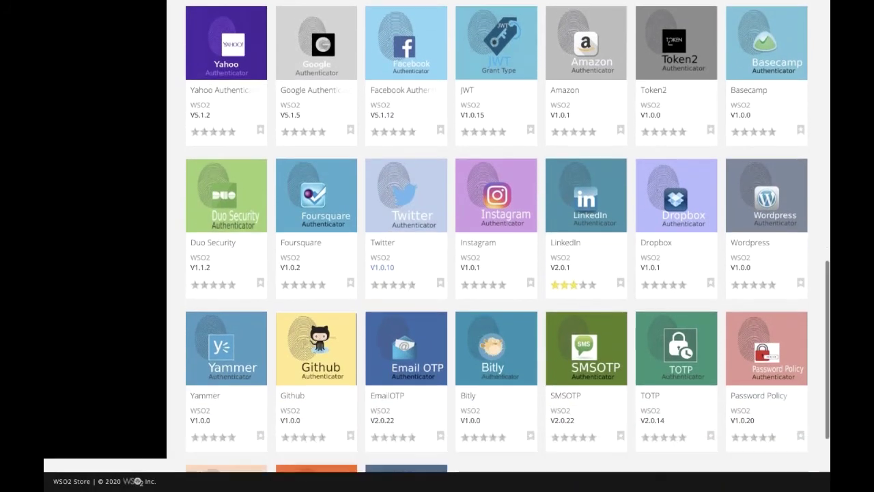
pyautogui.scroll(20, 410, 259)
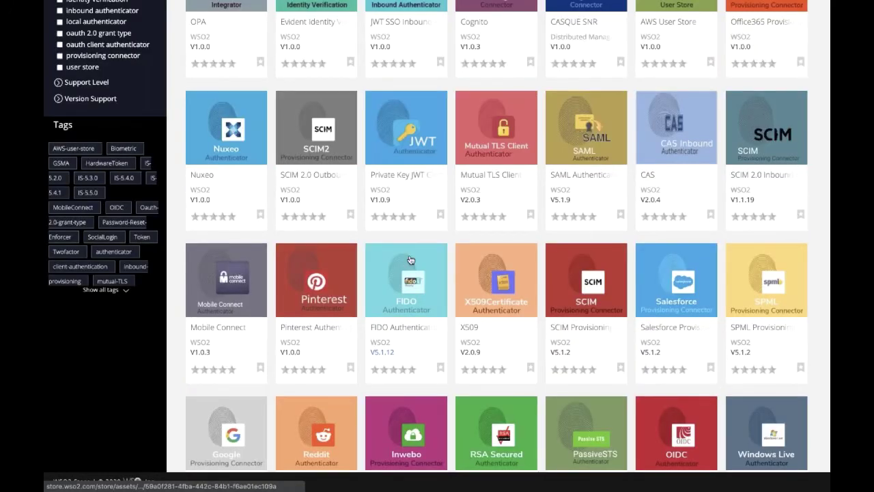
pyautogui.scroll(5, 410, 260)
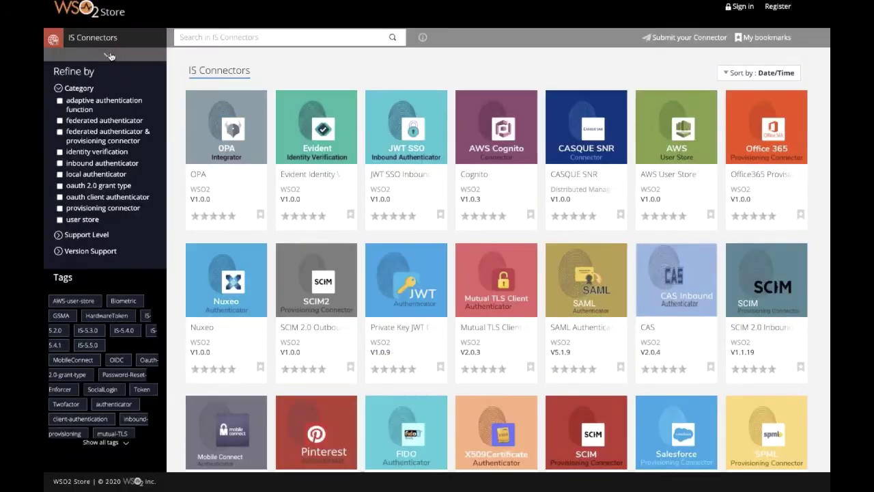
pyautogui.click(110, 56)
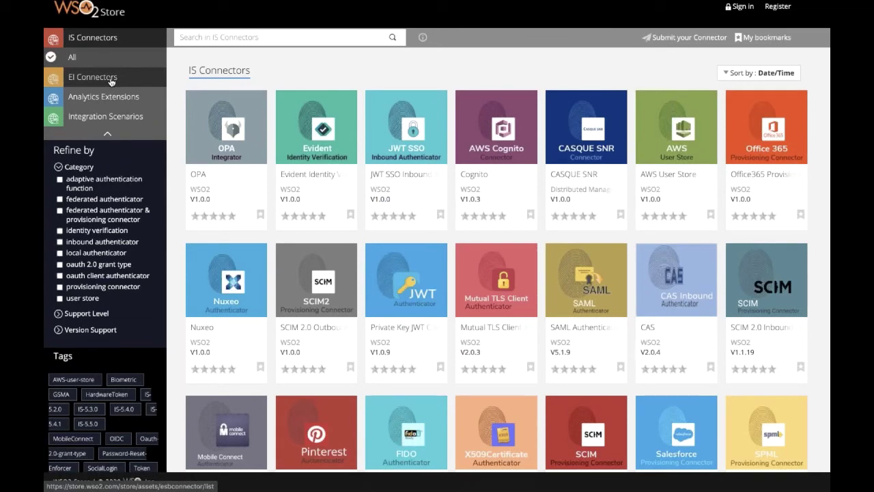
# Step: Switch to EI Connectors and scroll through Email Connector, Slack, Kafka, Workday and others
pyautogui.click(110, 78)
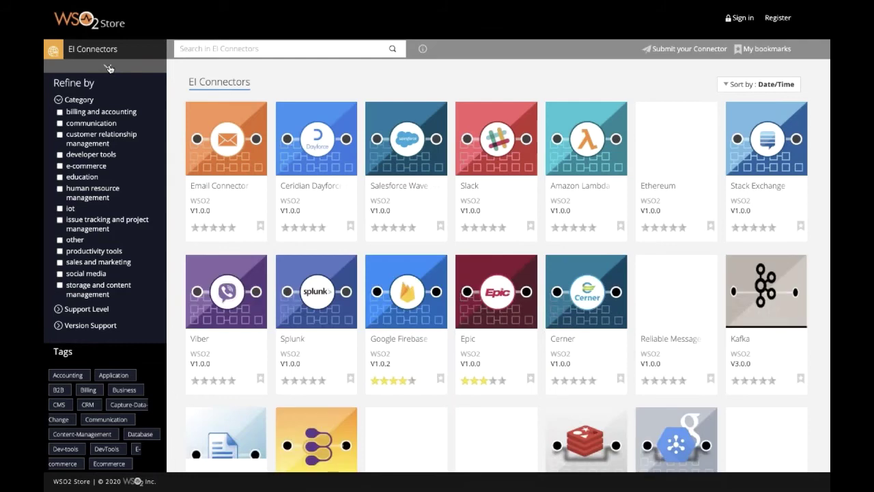
pyautogui.click(108, 69)
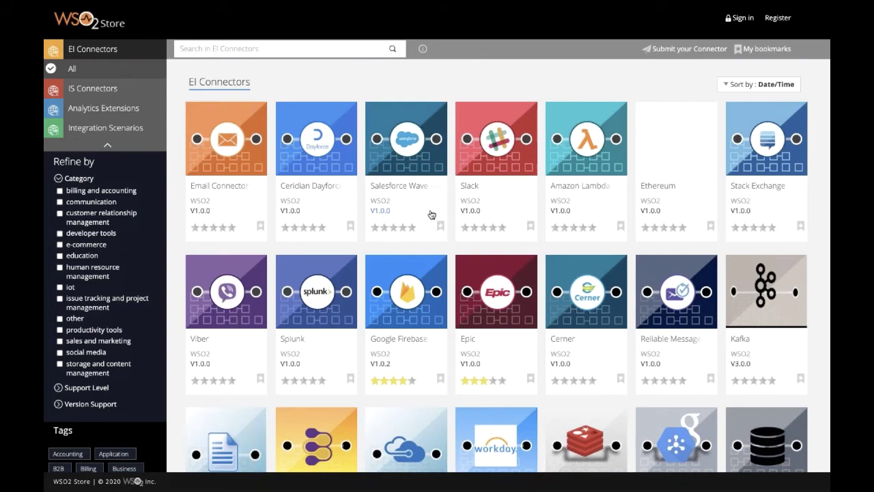
pyautogui.scroll(-1, 432, 215)
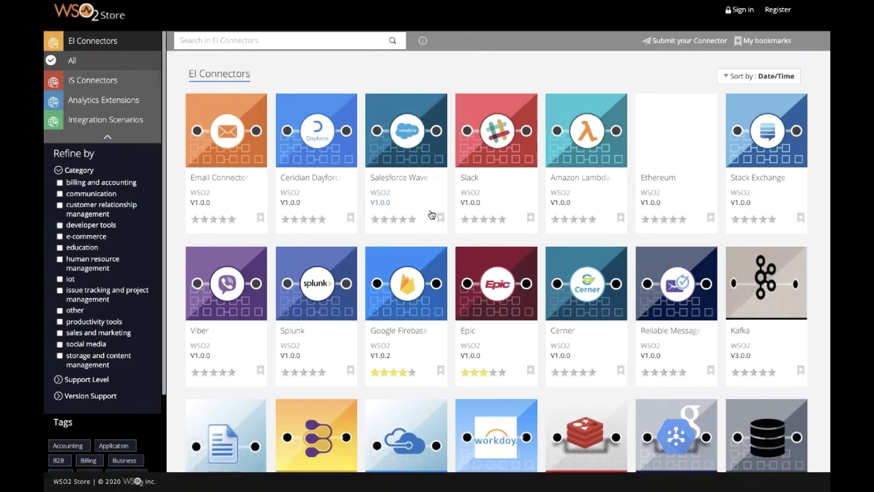
pyautogui.scroll(-6, 432, 215)
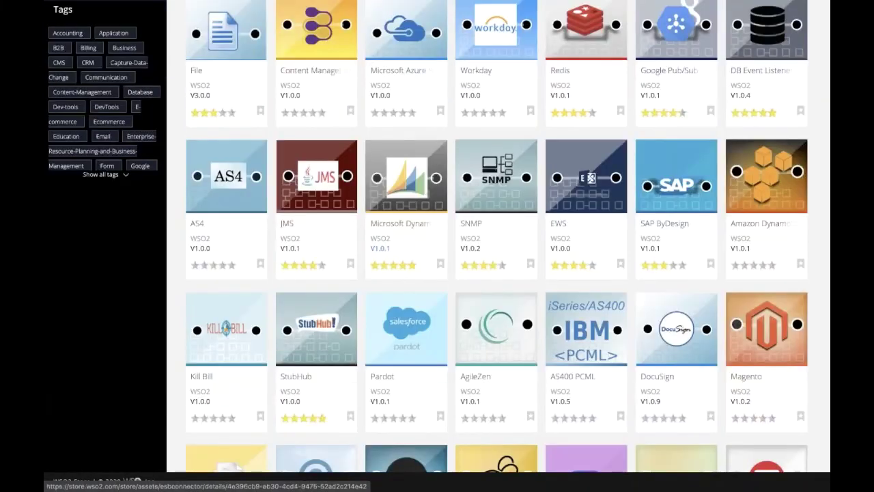
pyautogui.scroll(-1, 413, 237)
pyautogui.scroll(3, 412, 237)
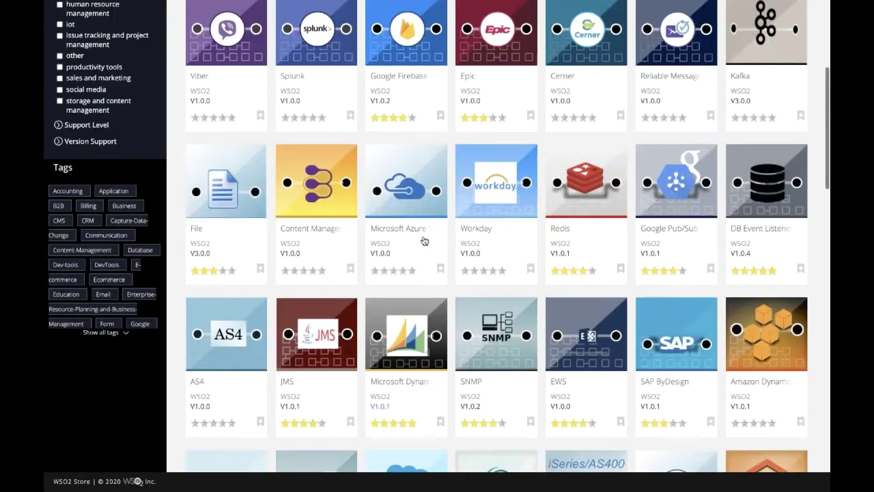
pyautogui.scroll(4, 423, 241)
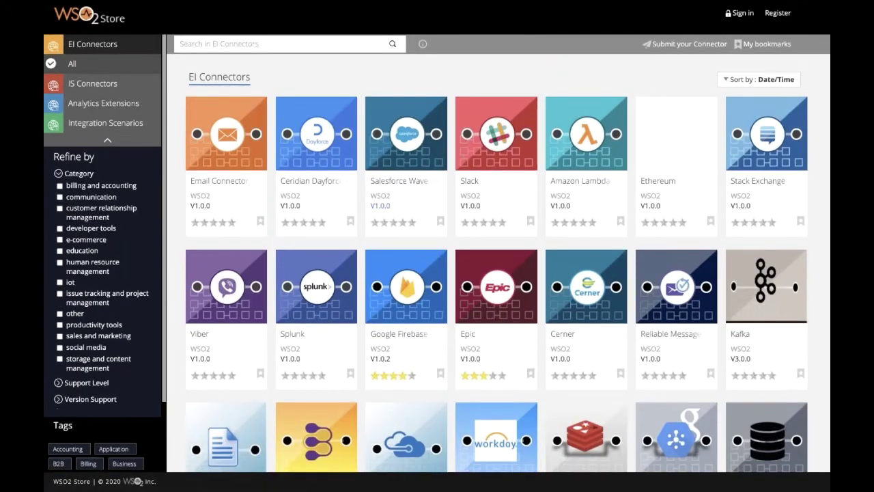
pyautogui.scroll(-3, 437, 239)
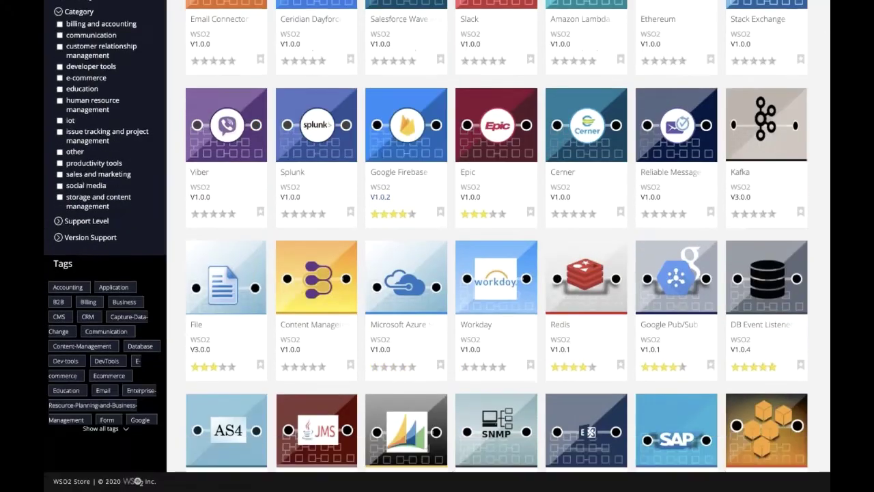
pyautogui.scroll(-1, 437, 239)
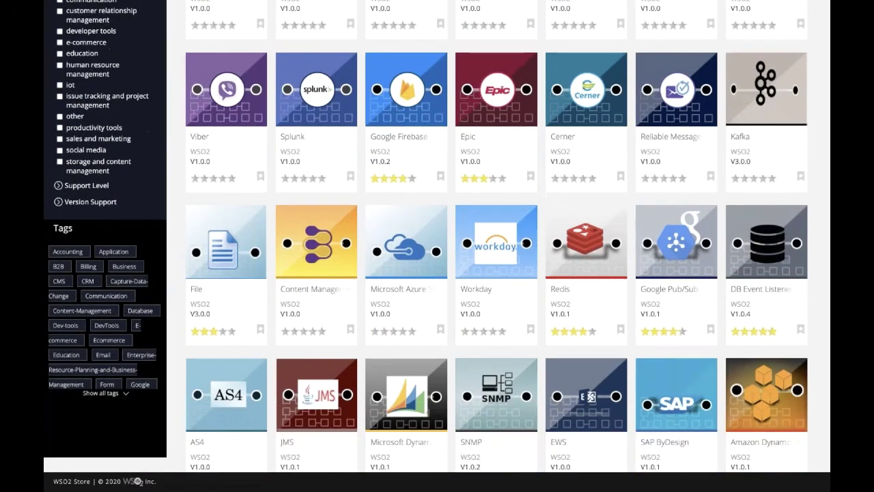
pyautogui.scroll(-2, 422, 286)
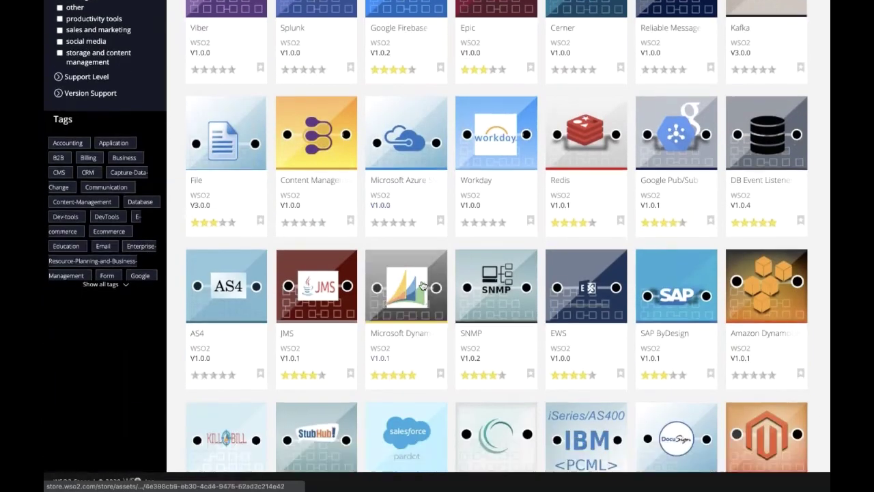
pyautogui.scroll(-5, 422, 285)
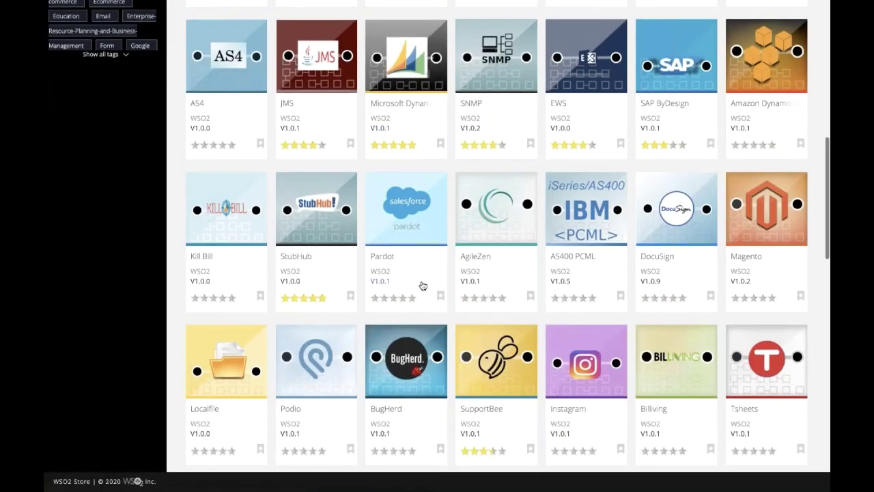
pyautogui.scroll(10, 420, 286)
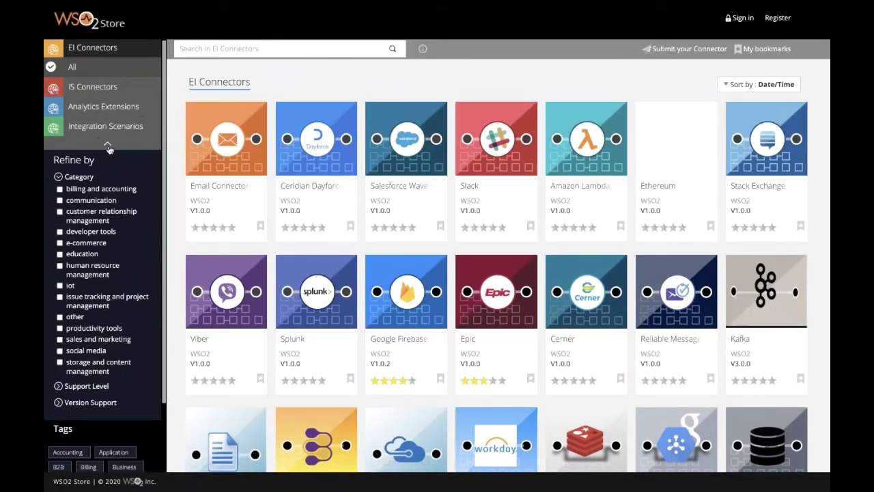
# Step: Open Analytics Extensions, scroll through its Siddhi extension cards, then leave full screen
pyautogui.moveTo(106, 62)
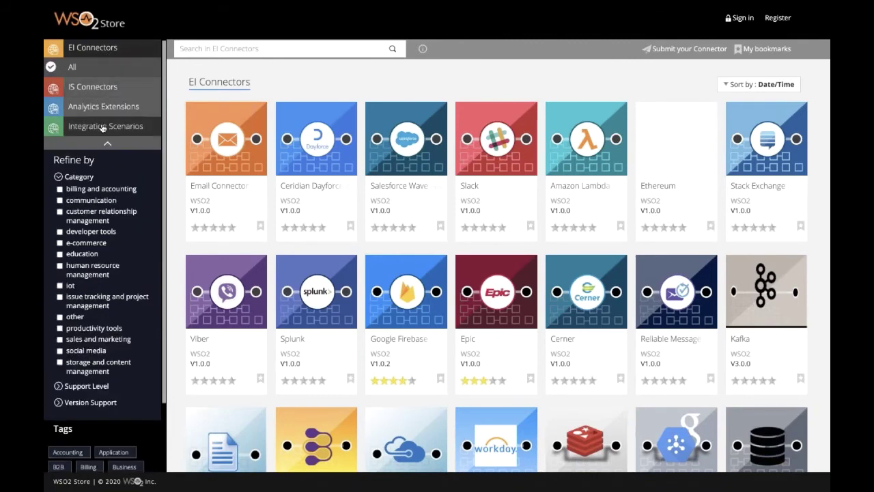
pyautogui.click(103, 106)
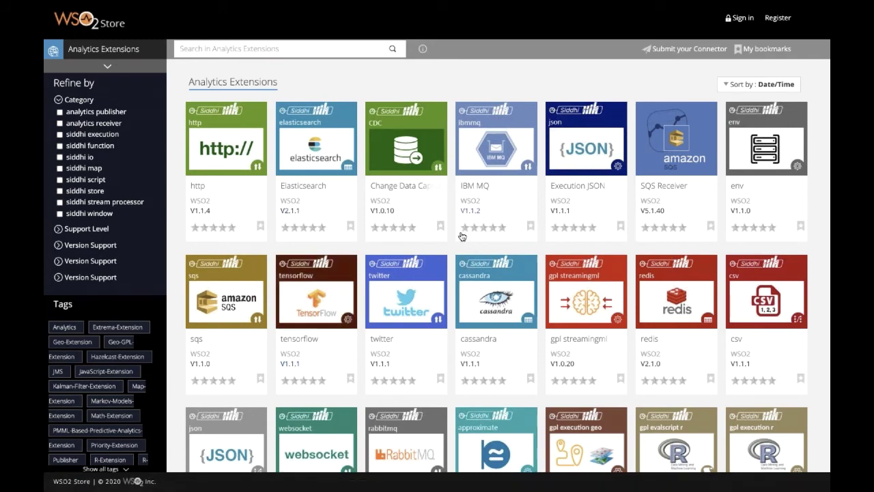
pyautogui.scroll(-1, 472, 238)
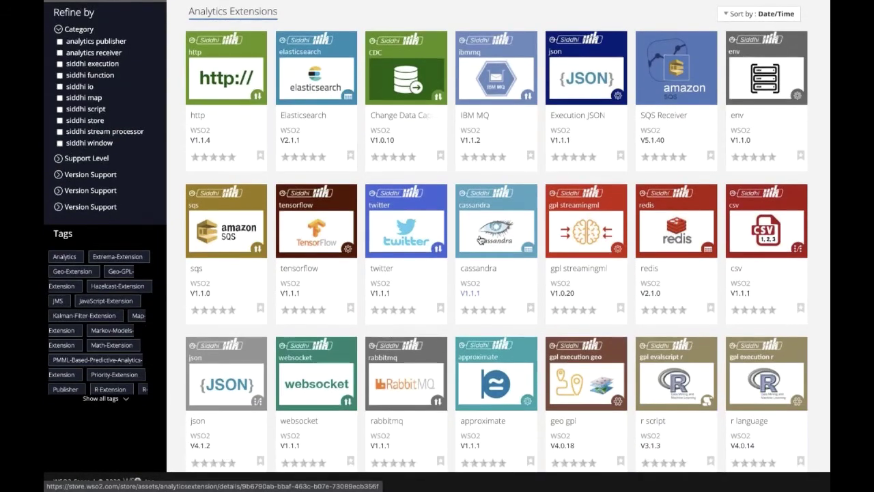
pyautogui.scroll(-1, 480, 239)
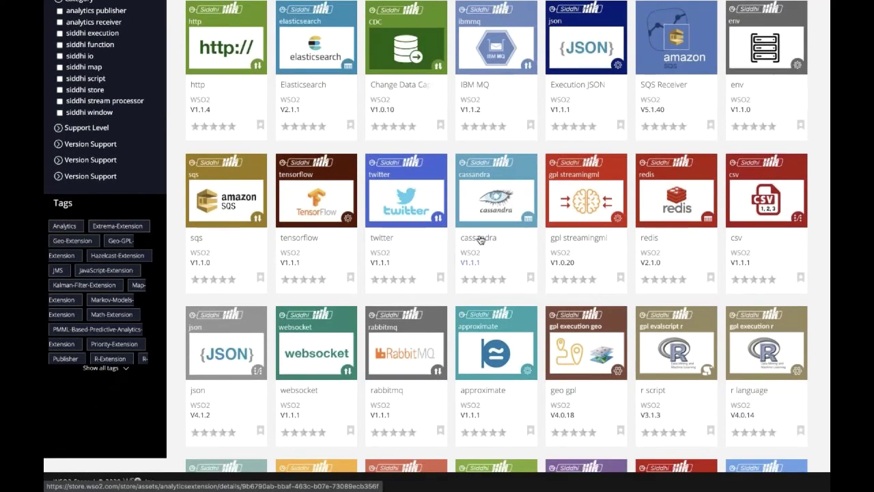
pyautogui.scroll(-3, 480, 239)
pyautogui.scroll(-3, 480, 239)
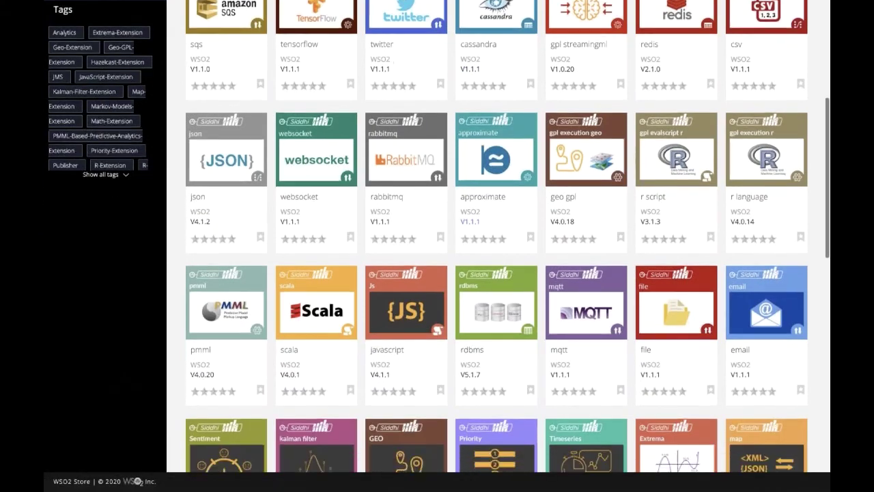
pyautogui.scroll(-5, 480, 239)
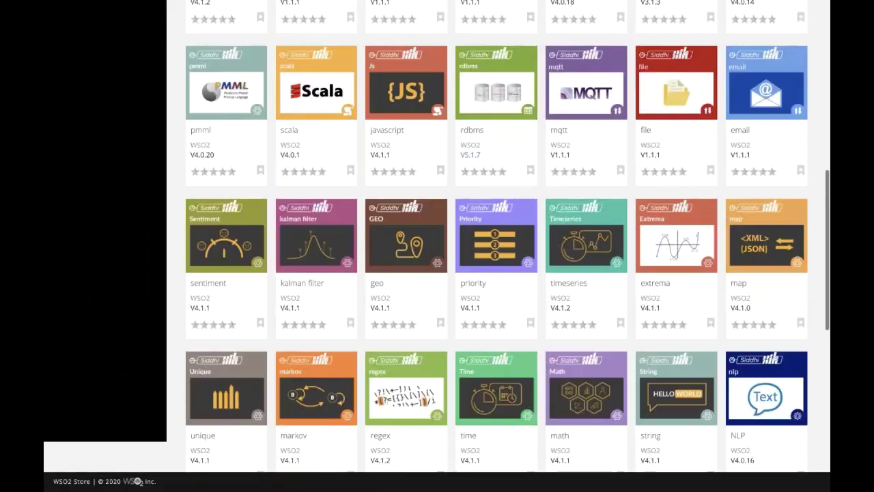
pyautogui.scroll(10, 480, 239)
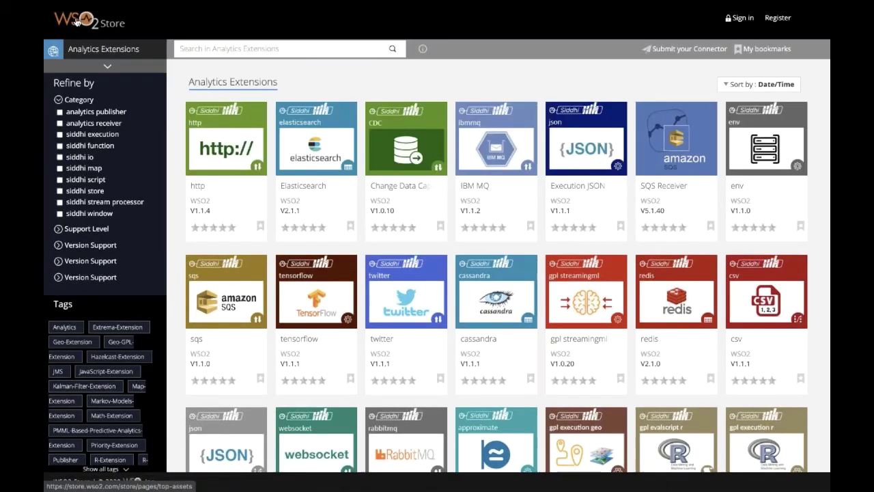
pyautogui.moveTo(76, 3)
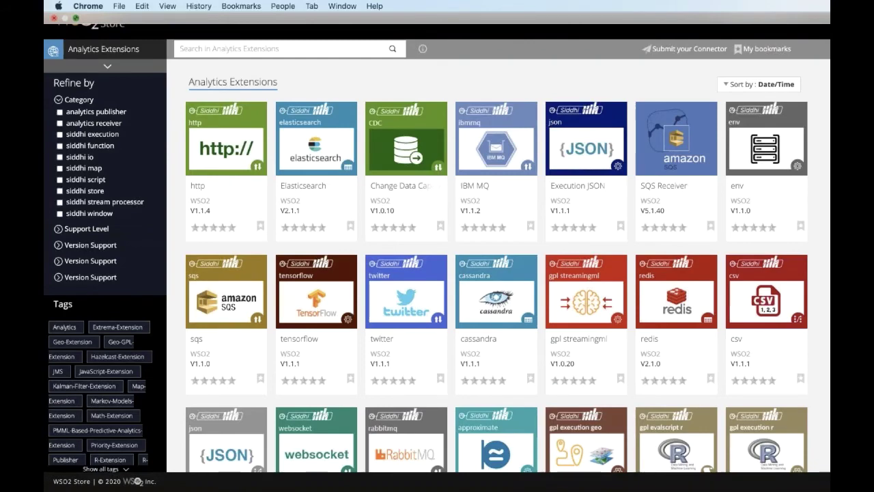
pyautogui.click(76, 17)
pyautogui.click(790, 33)
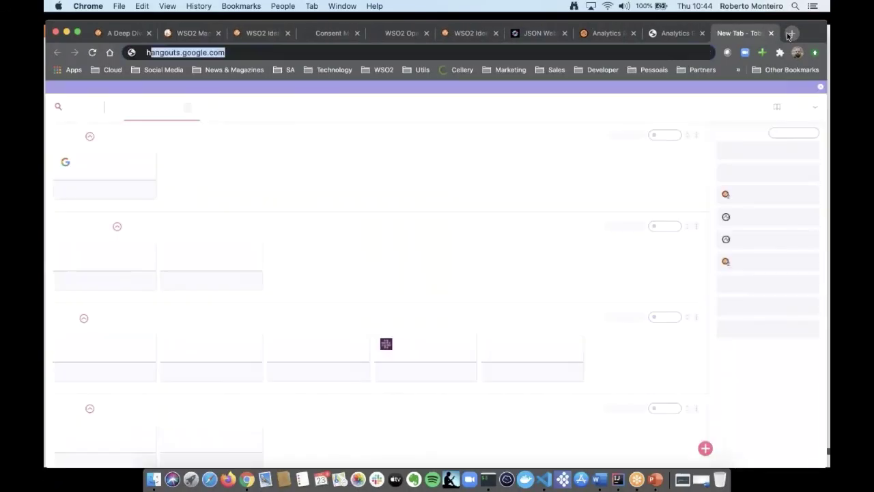
pyautogui.write('https://loca')
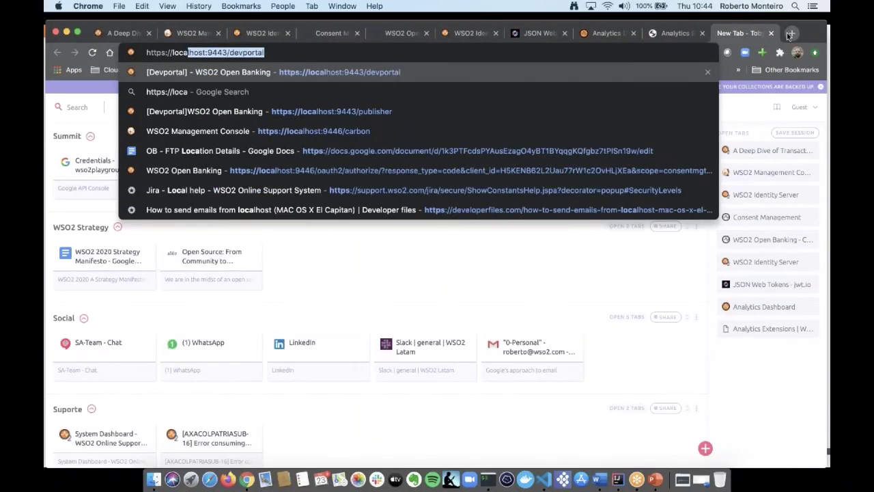
pyautogui.press('Right')
pyautogui.press('BackSpace')
pyautogui.press('BackSpace')
pyautogui.press('BackSpace')
pyautogui.press('BackSpace')
pyautogui.press('BackSpace')
pyautogui.press('BackSpace')
pyautogui.press('BackSpace')
pyautogui.press('BackSpace')
pyautogui.press('BackSpace')
pyautogui.write('admin')
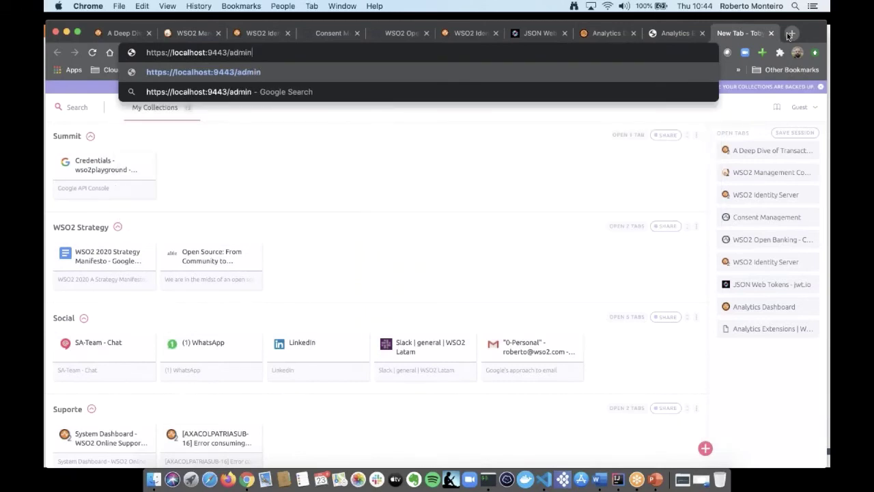
pyautogui.press('Return')
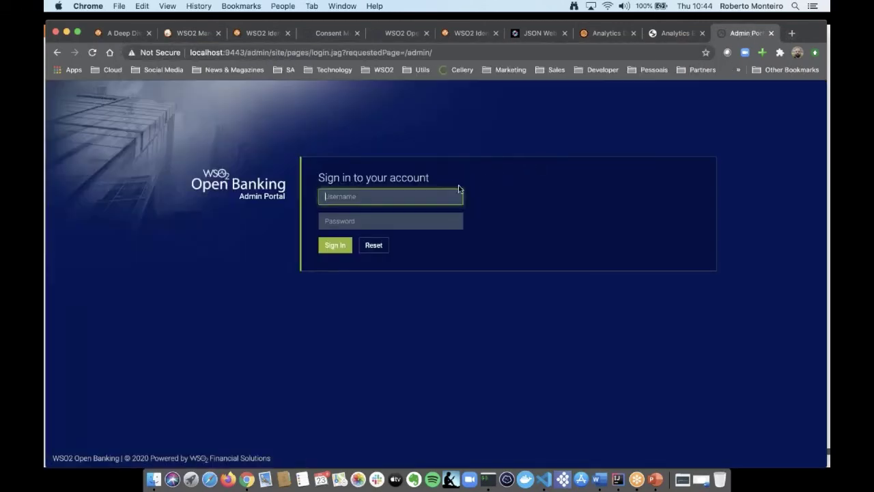
# Step: Sign in to the Admin Portal with the admin e-mail username and password
pyautogui.click(439, 199)
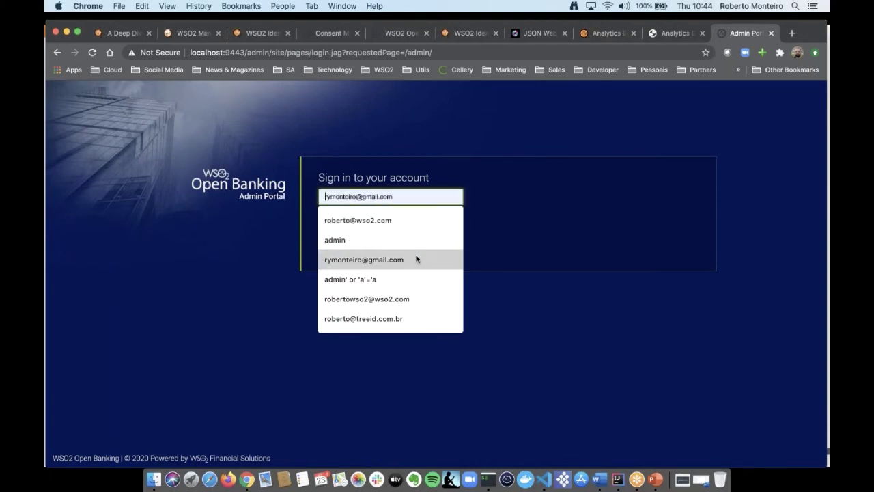
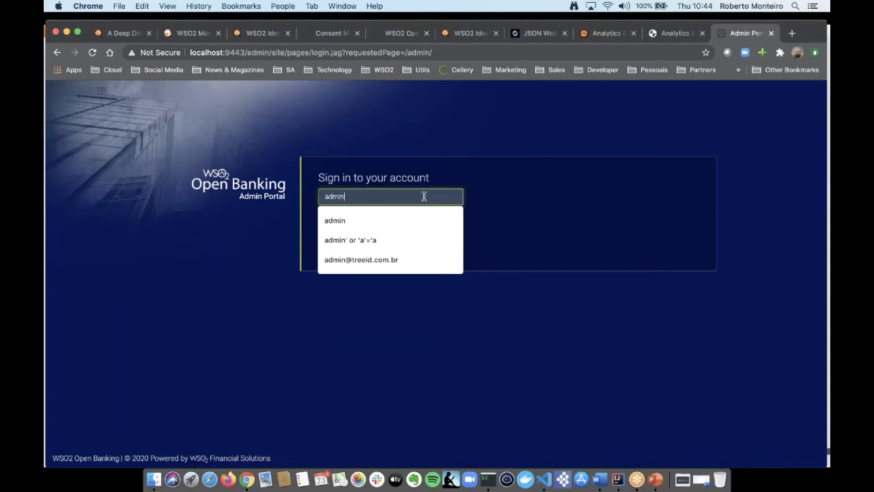
pyautogui.press('Tab')
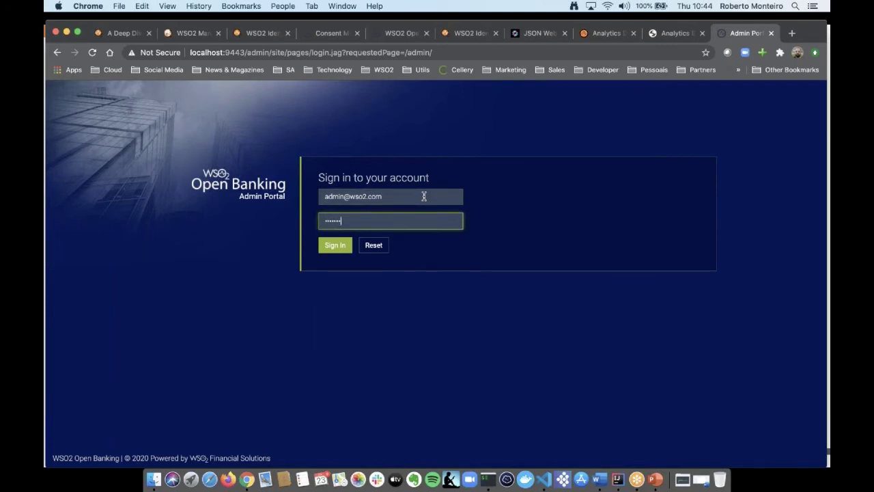
pyautogui.press('Return')
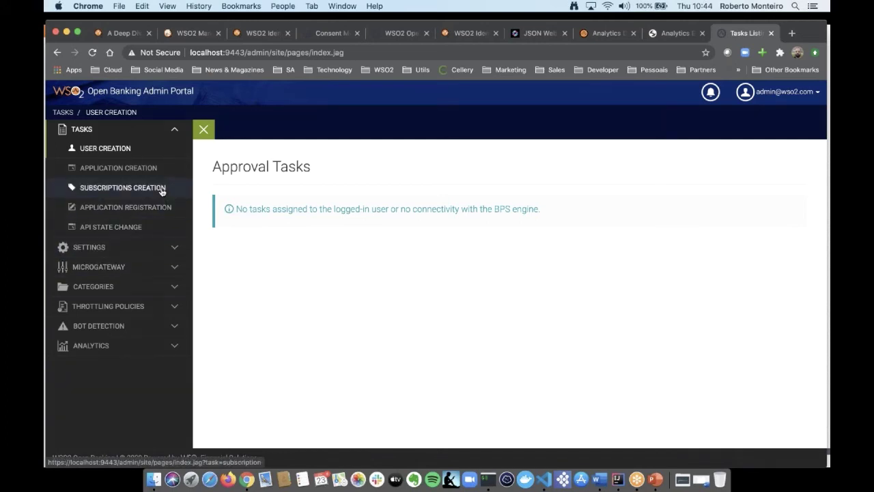
# Step: Open Subscription Policies under Throttling Policies; highlight Unauthenticated, Unlimited, madera and madera's quota of 10
pyautogui.click(151, 308)
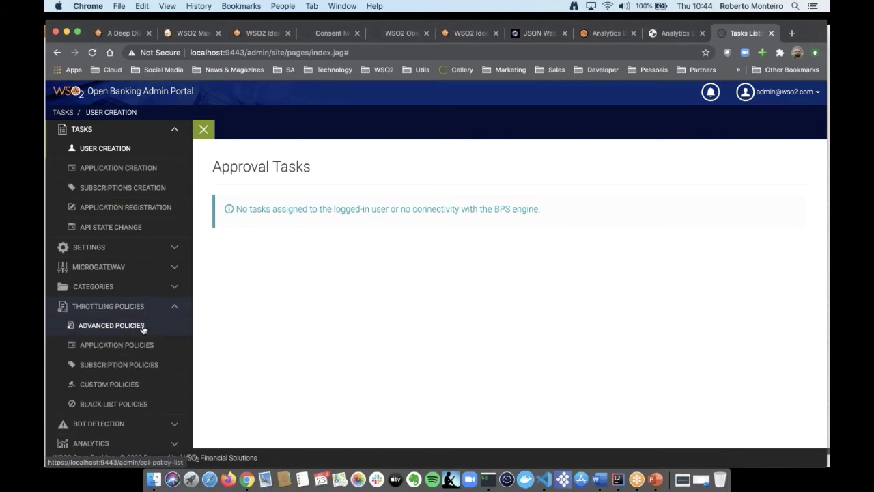
pyautogui.click(133, 364)
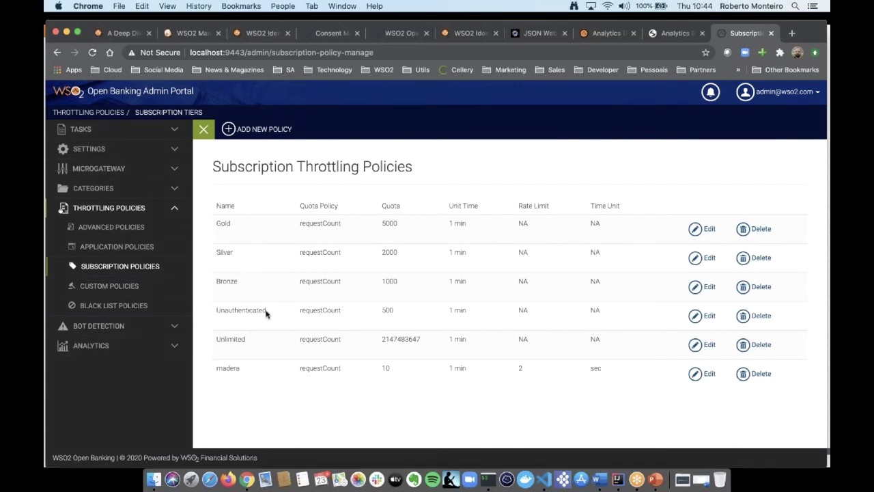
pyautogui.moveTo(268, 312); pyautogui.dragTo(224, 311)
pyautogui.doubleClick(240, 339)
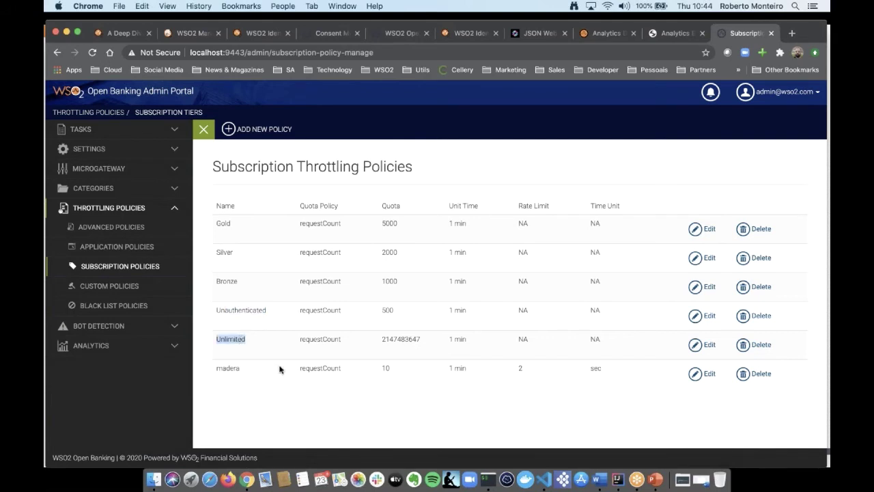
pyautogui.click(246, 370)
pyautogui.doubleClick(234, 367)
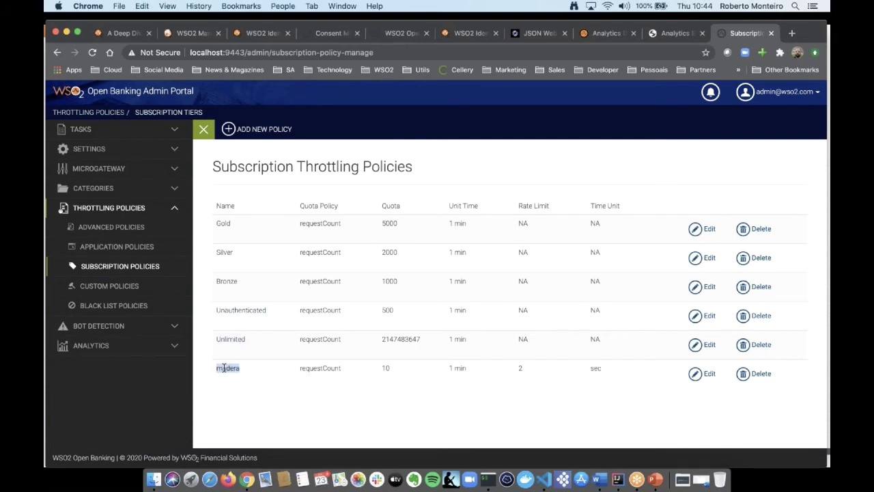
pyautogui.click(238, 367)
pyautogui.moveTo(381, 371); pyautogui.dragTo(391, 369)
# Step: Go full screen and highlight the Unauthenticated policy's 500 quota and NA rate limit
pyautogui.press('ctrl+super+f')
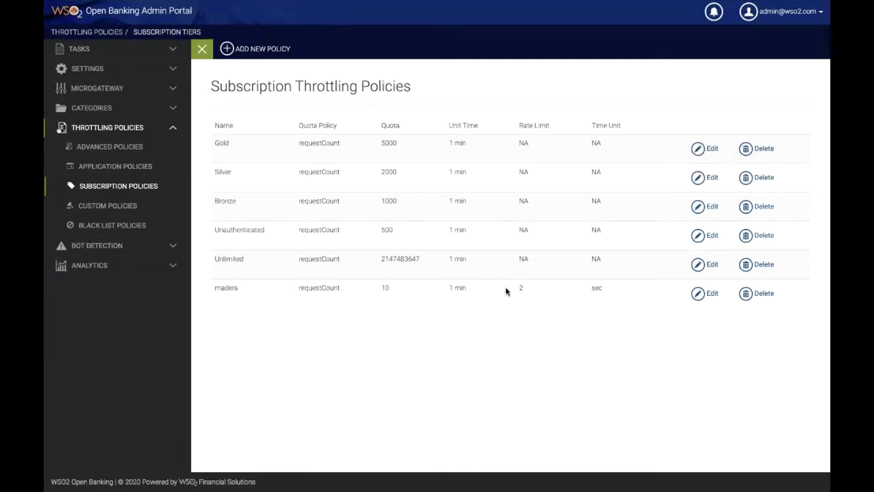
pyautogui.moveTo(380, 230); pyautogui.dragTo(395, 233)
pyautogui.click(395, 245)
pyautogui.moveTo(519, 230); pyautogui.dragTo(528, 230)
pyautogui.click(520, 241)
# Step: In the slideshow, advance past the demo title and Client Registration slides to slide 12, Rate Throttling
pyautogui.press('super+Tab')
pyautogui.press('super+Tab')
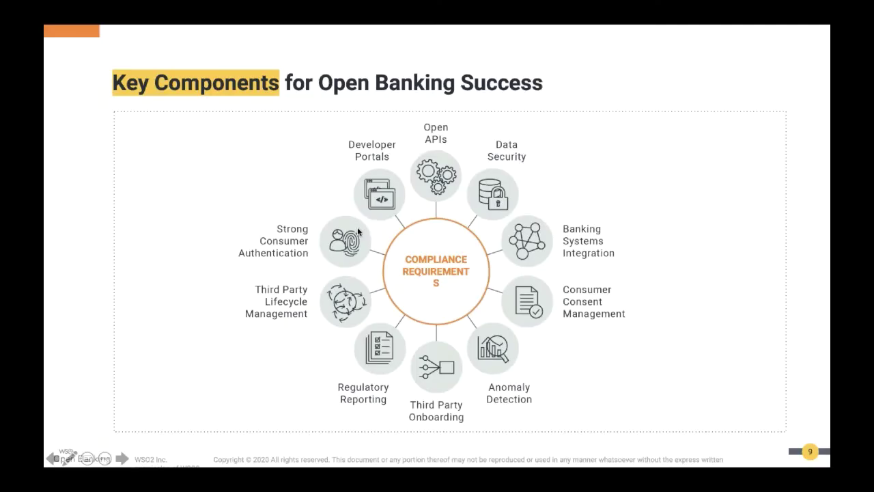
pyautogui.click(330, 234)
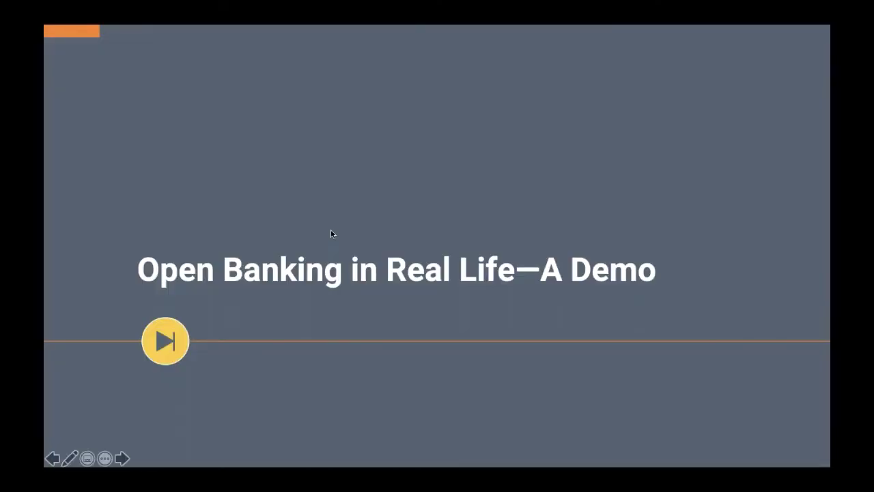
pyautogui.click(331, 233)
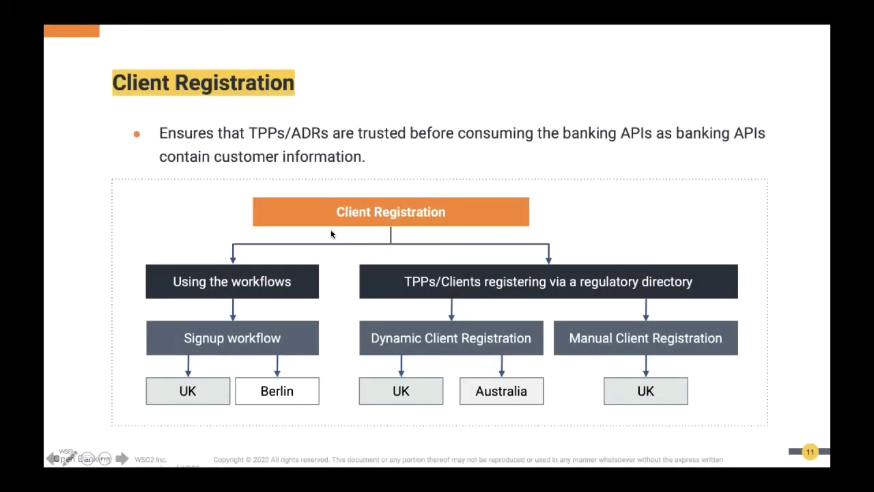
pyautogui.click(331, 233)
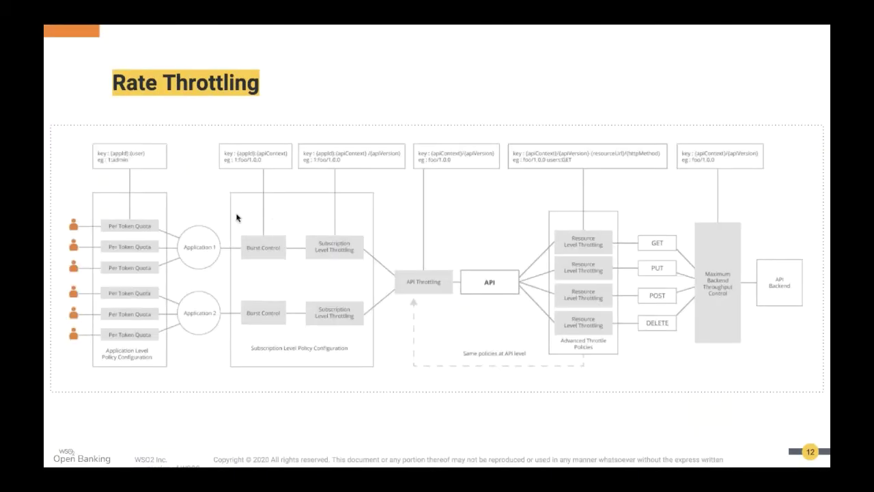
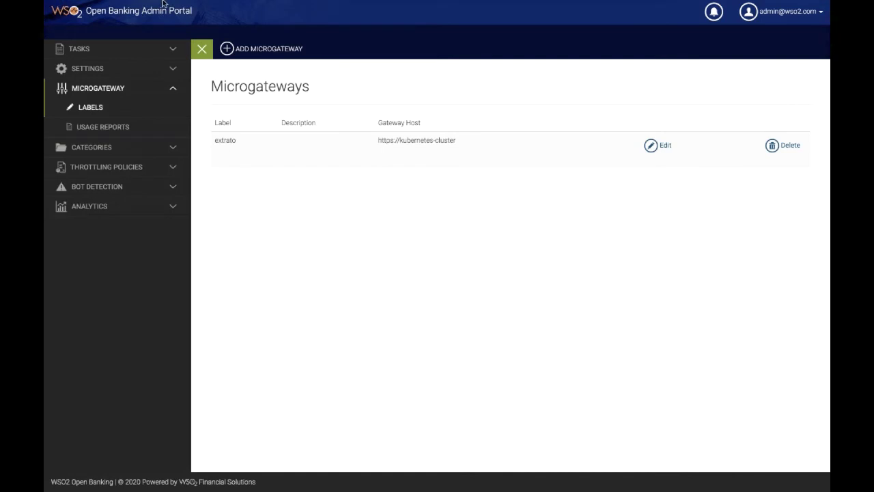
# Step: Leave full screen so the browser window with the extrato microgateway list is shown
pyautogui.click(77, 19)
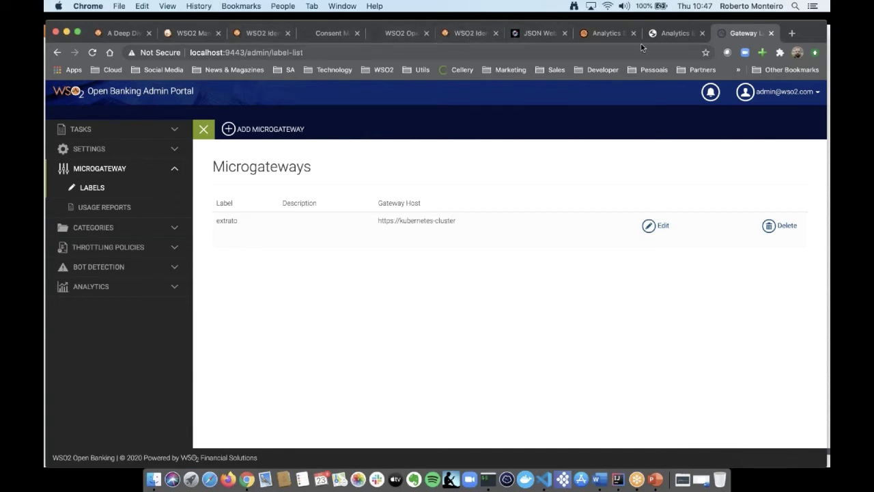
pyautogui.click(792, 34)
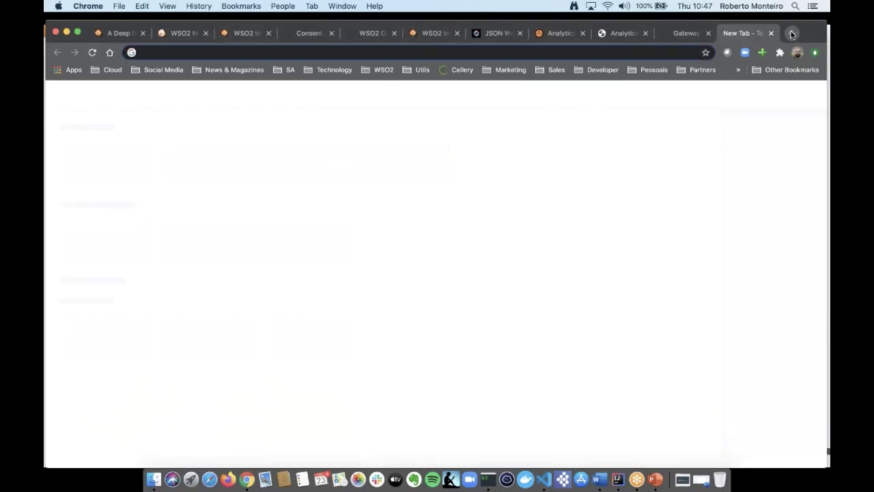
pyautogui.write('http://loc')
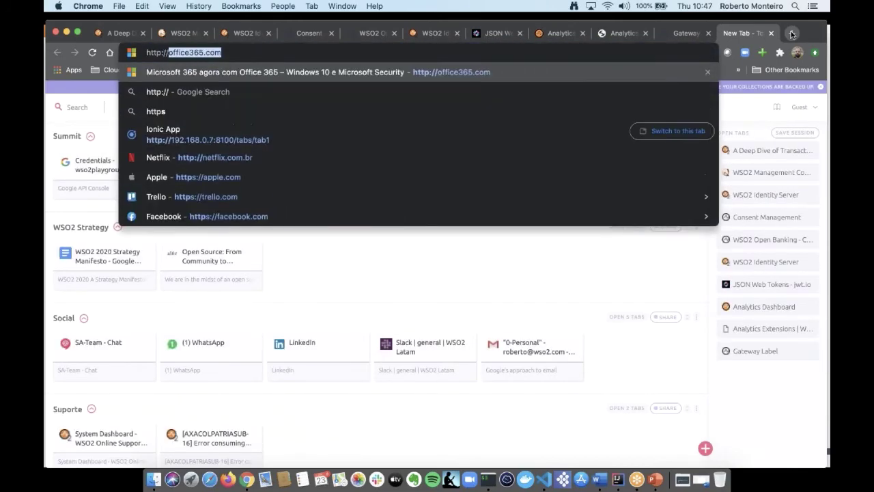
pyautogui.press('Right')
pyautogui.press('BackSpace')
pyautogui.press('BackSpace')
pyautogui.press('BackSpace')
pyautogui.press('BackSpace')
pyautogui.press('BackSpace')
pyautogui.press('BackSpace')
pyautogui.press('BackSpace')
pyautogui.press('BackSpace')
pyautogui.press('BackSpace')
pyautogui.press('BackSpace')
pyautogui.press('BackSpace')
pyautogui.press('BackSpace')
pyautogui.press('BackSpace')
pyautogui.press('BackSpace')
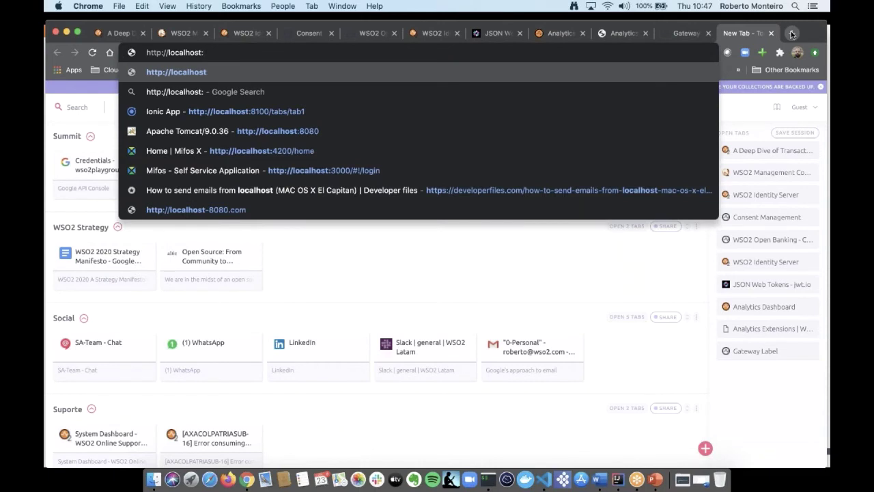
pyautogui.write('9443/publisher')
pyautogui.press('Return')
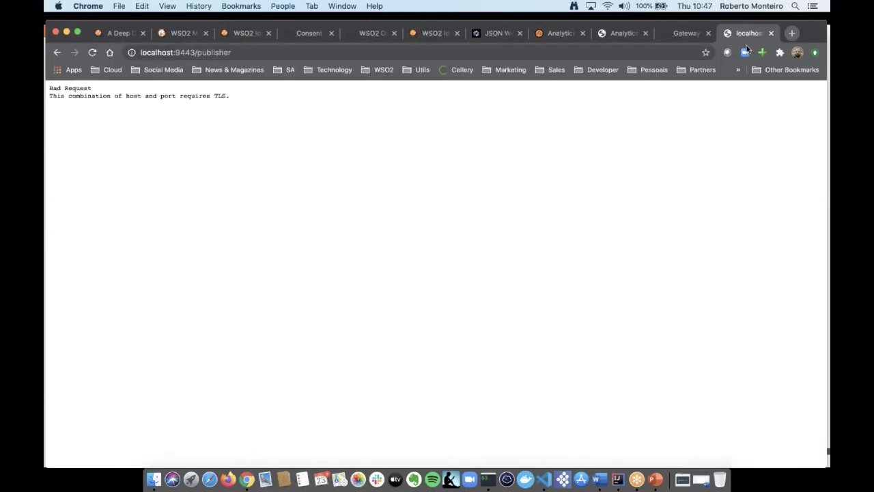
pyautogui.click(140, 52)
pyautogui.click(140, 53)
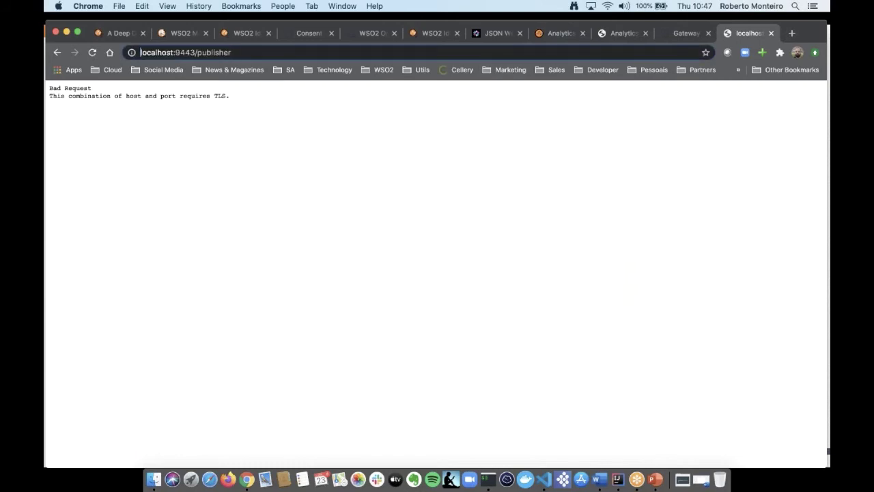
pyautogui.write('https://')
pyautogui.press('Return')
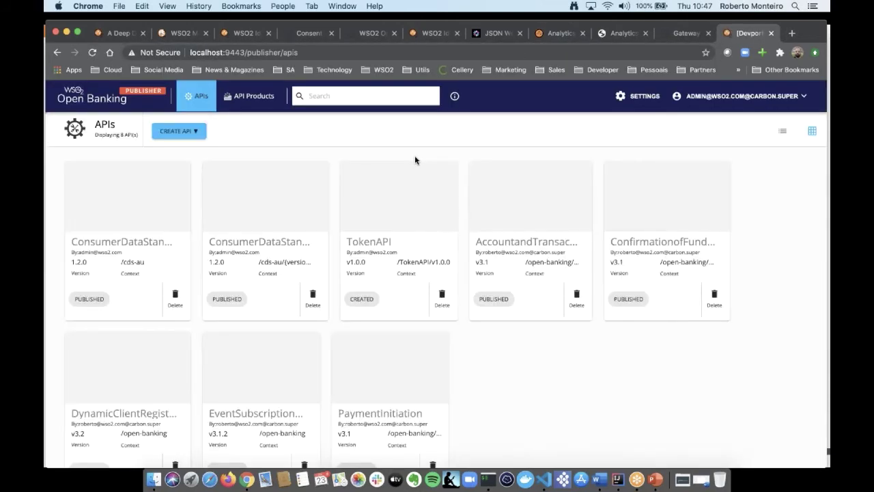
# Step: Sign in with the saved admin username and its password, then open the AccountandTransaction API
pyautogui.click(381, 202)
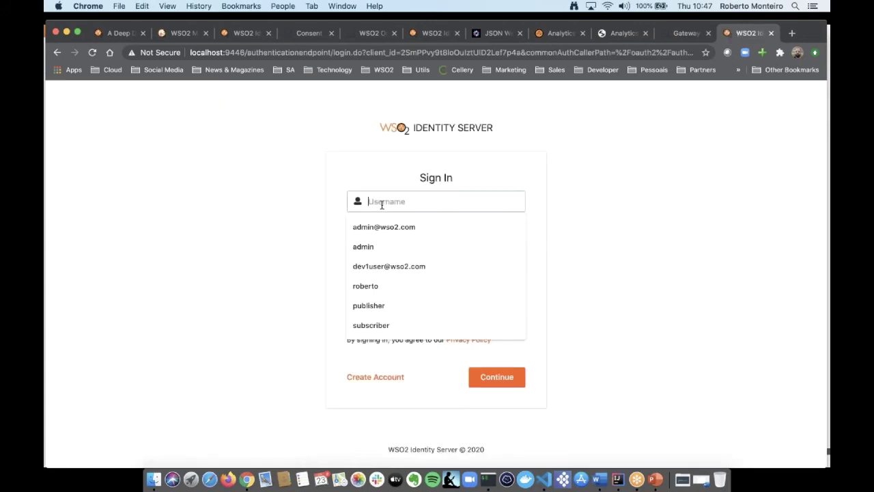
pyautogui.click(382, 226)
pyautogui.click(380, 226)
pyautogui.press('Return')
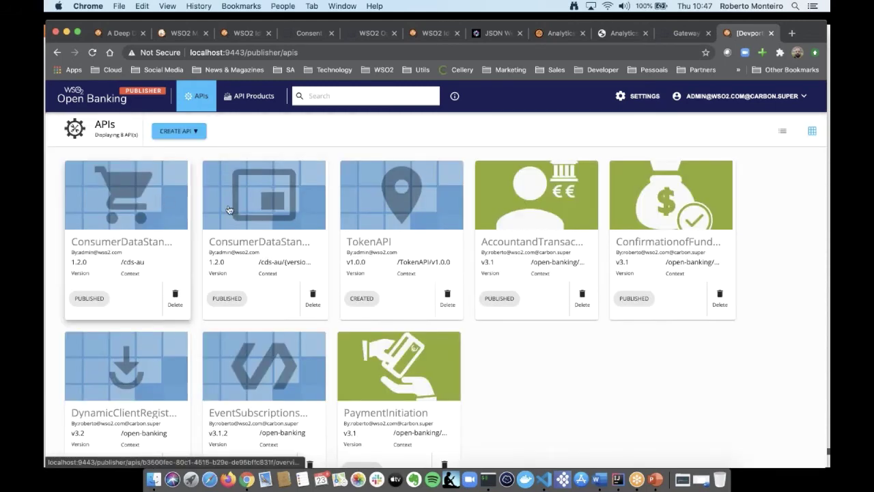
pyautogui.click(561, 202)
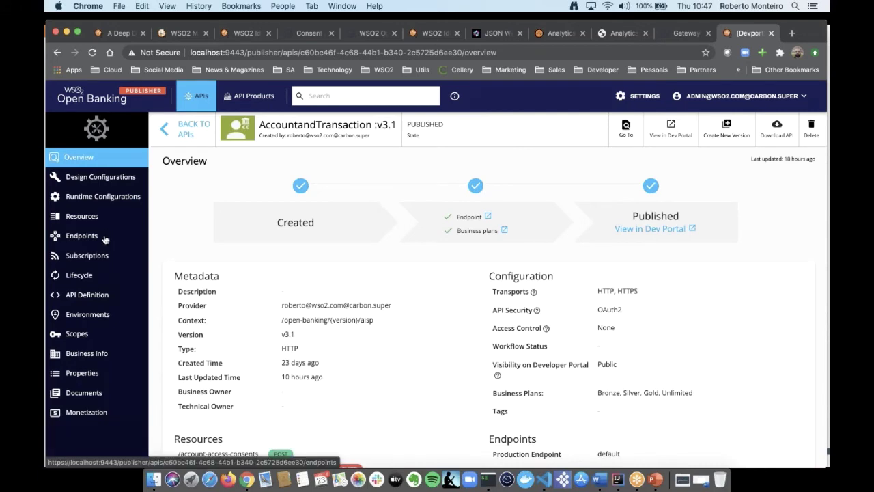
# Step: Go through Runtime Configurations and Endpoints to the AccountandTransaction API's Environments page
pyautogui.click(112, 206)
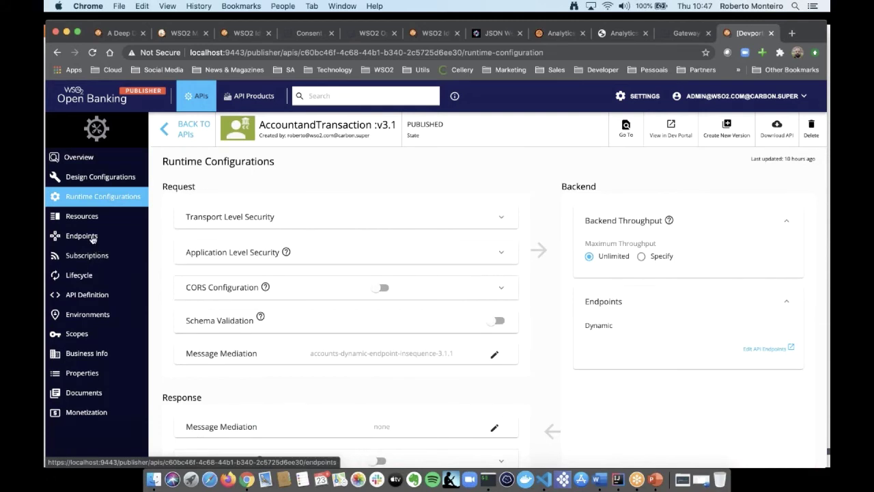
pyautogui.click(91, 238)
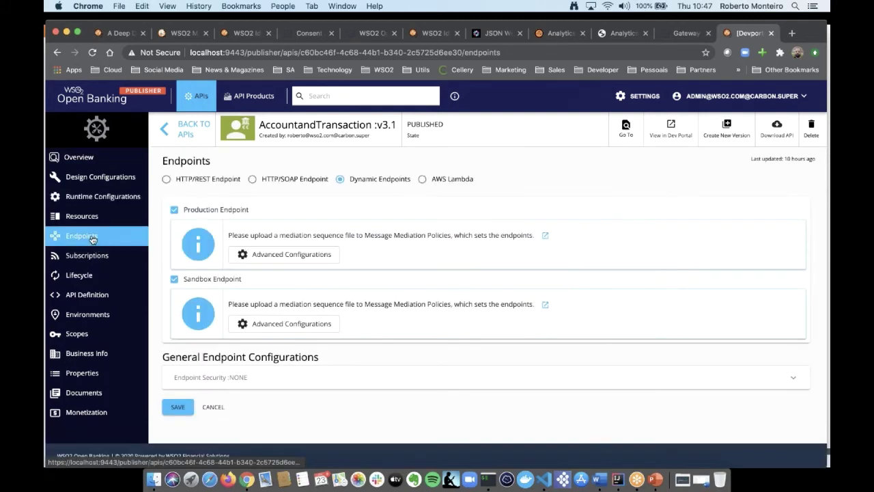
pyautogui.click(96, 315)
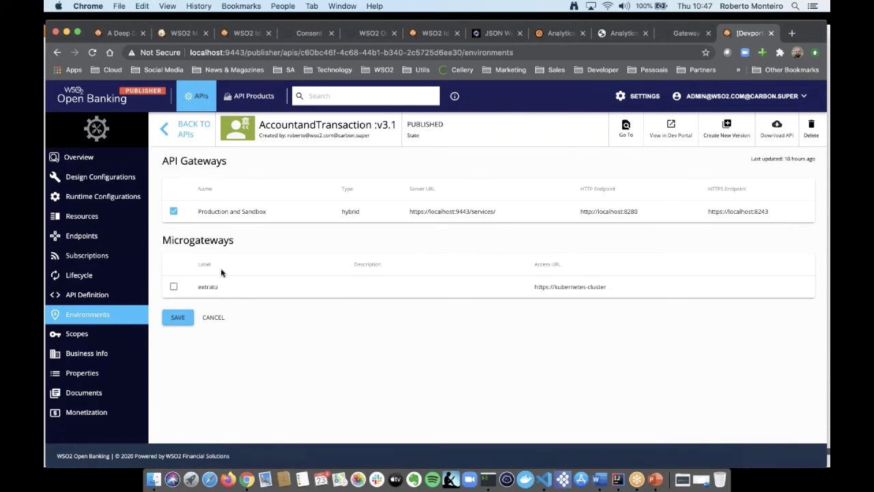
# Step: Tick the extrato microgateway for AccountandTransaction v3.1, then highlight the API name and extrato label
pyautogui.click(188, 290)
pyautogui.moveTo(259, 125); pyautogui.dragTo(371, 125)
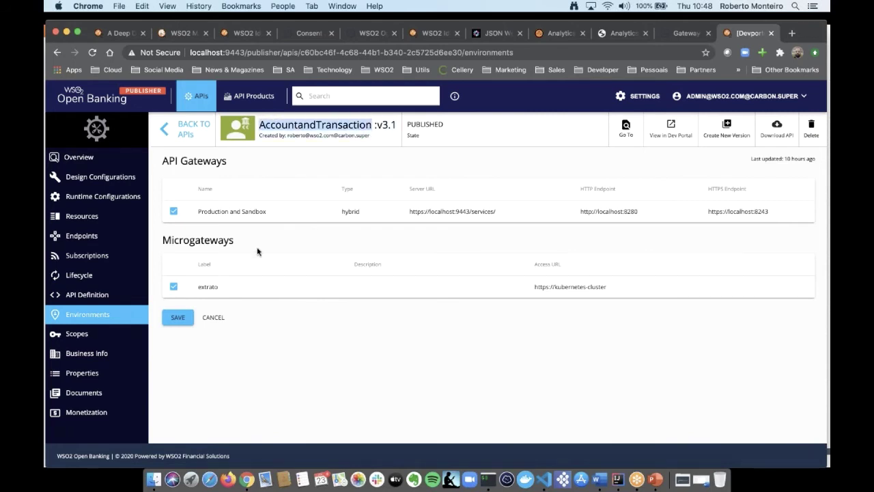
pyautogui.moveTo(217, 293); pyautogui.dragTo(195, 289)
pyautogui.click(206, 282)
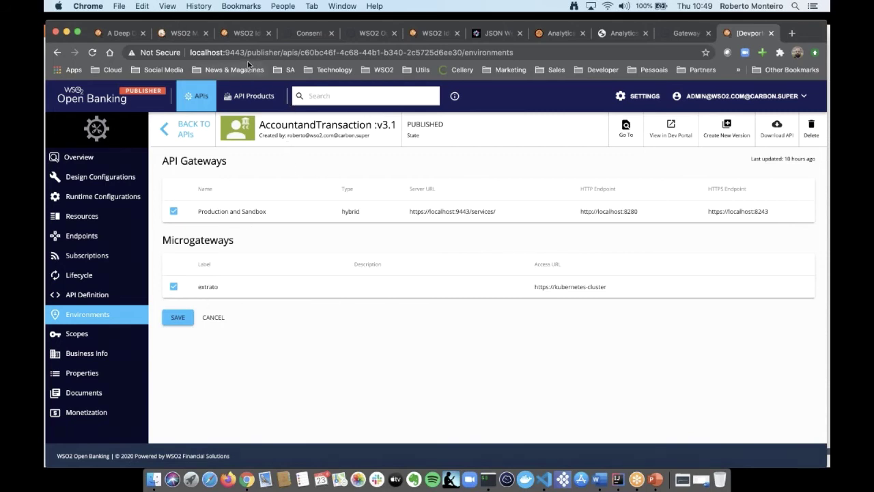
# Step: Review the account and payment consents in Consent Manager, then switch to IntelliJ IDEA
pyautogui.click(360, 36)
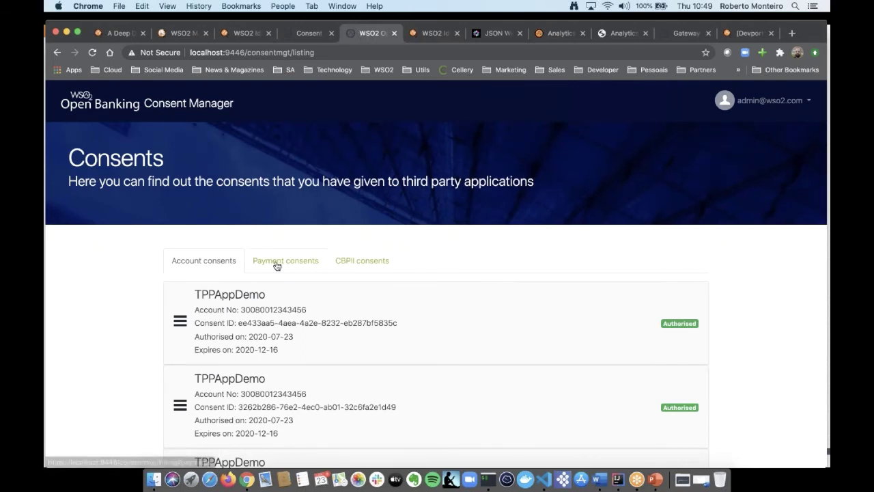
pyautogui.click(277, 266)
pyautogui.click(225, 263)
pyautogui.scroll(-1, 250, 298)
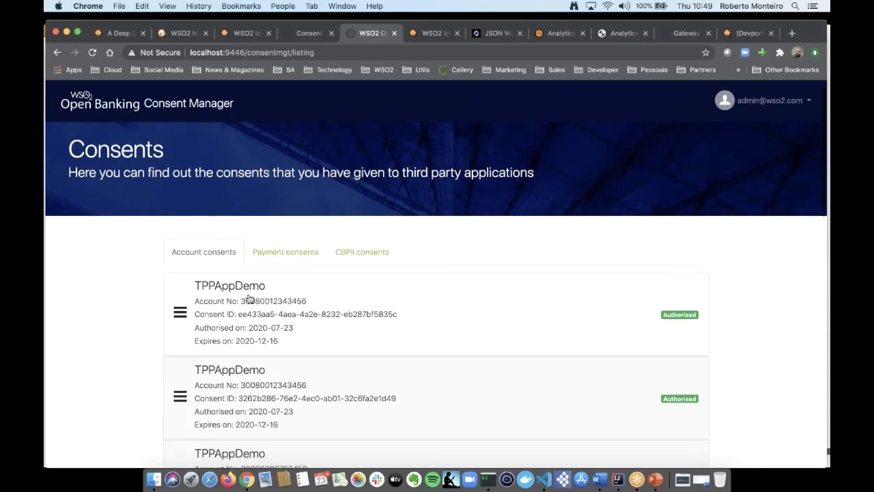
pyautogui.click(249, 299)
pyautogui.click(286, 251)
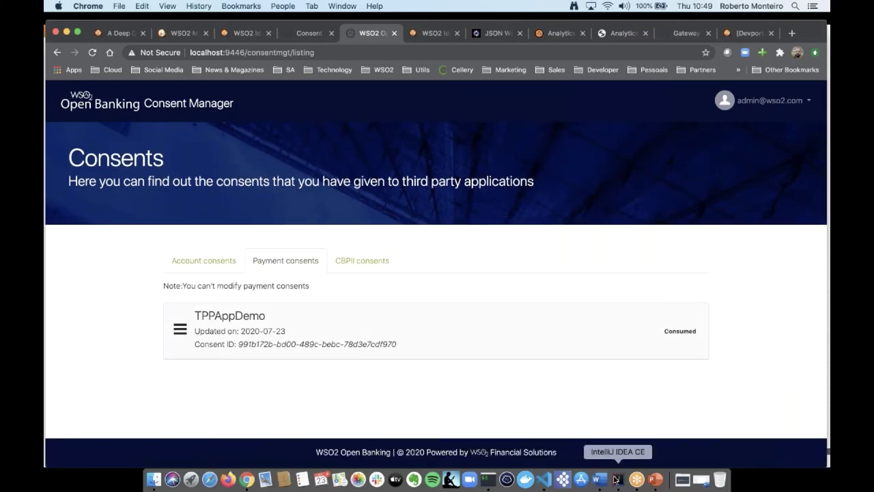
pyautogui.click(617, 480)
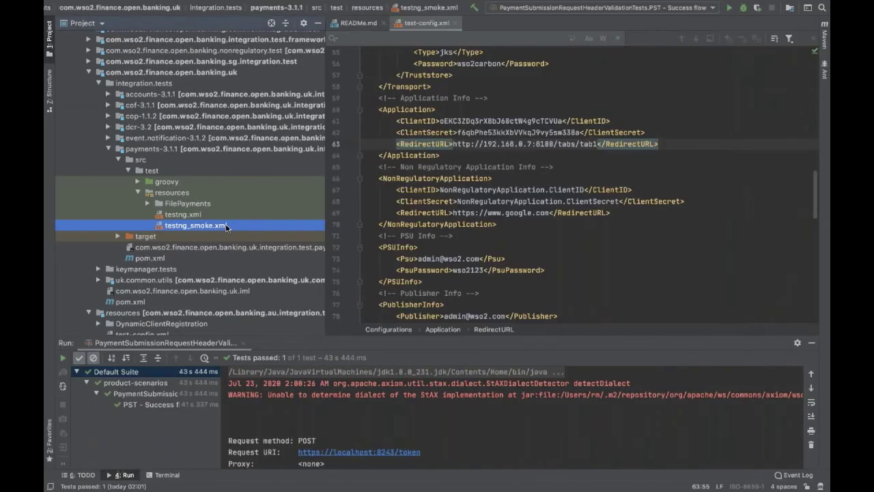
# Step: Run testng_smoke.xml from the Project tree and enlarge the Run panel to follow the tests
pyautogui.rightClick(227, 227)
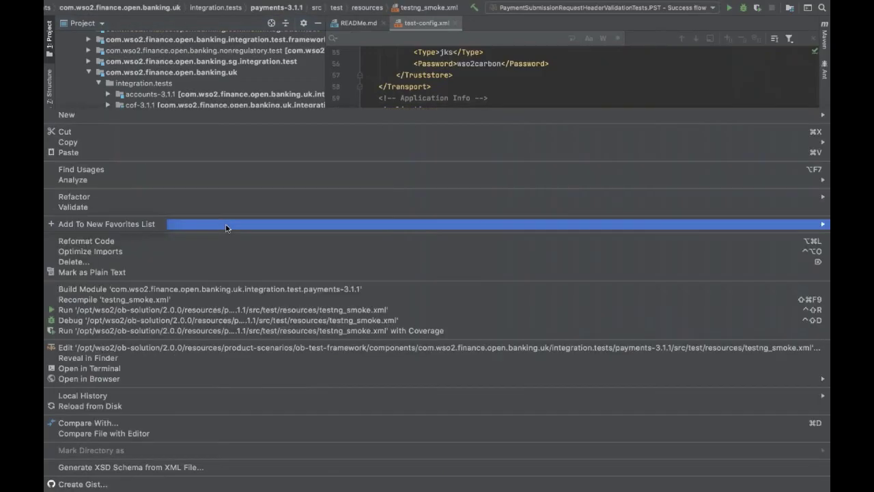
pyautogui.click(161, 312)
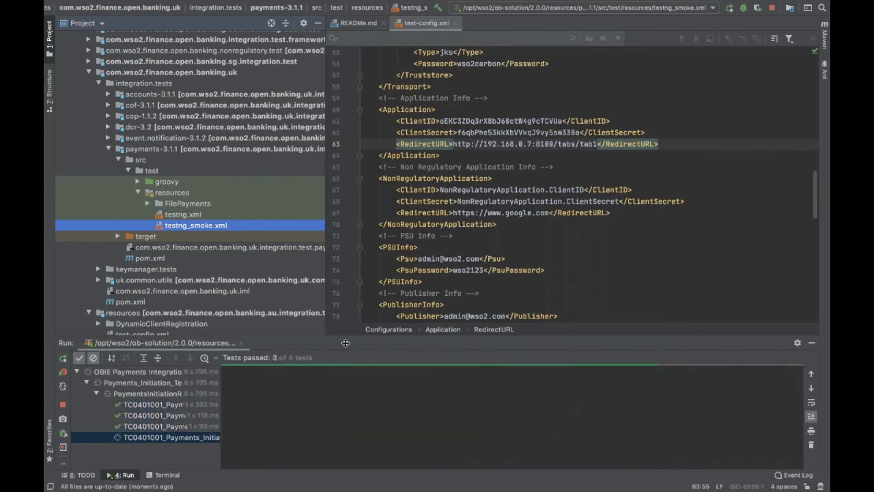
pyautogui.moveTo(346, 337); pyautogui.dragTo(344, 301)
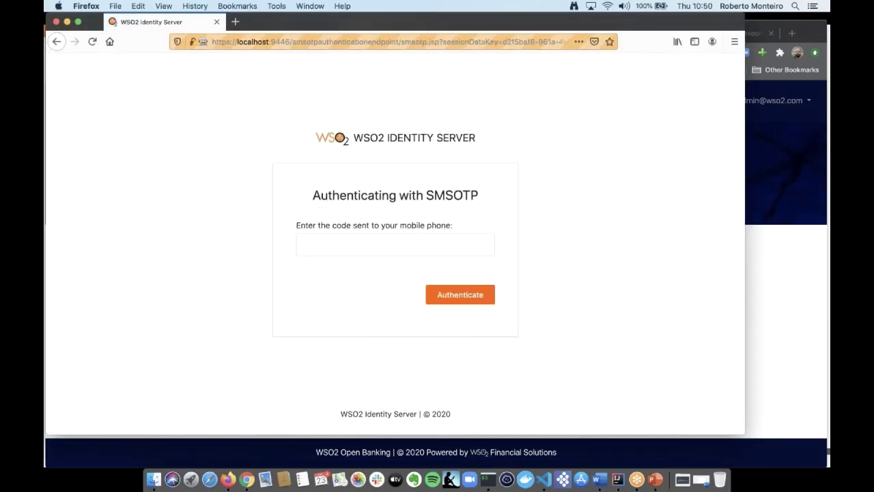
# Step: Enter the SMS verification code, authenticate, and approve TPPAppDemo's 15.80 GBP payment to ACME Inc
pyautogui.click(359, 247)
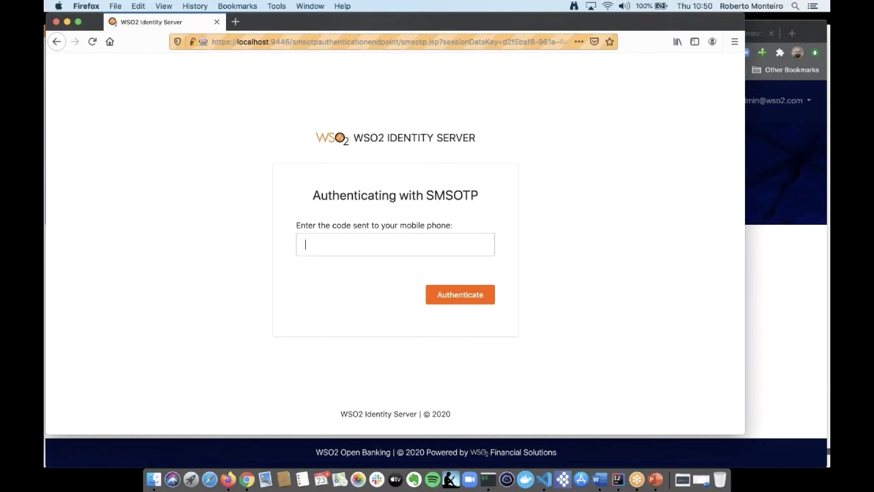
pyautogui.click(439, 294)
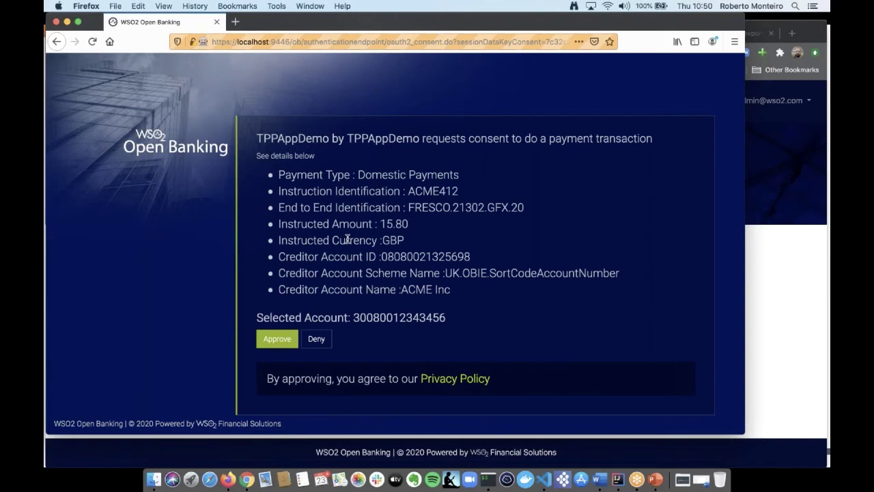
pyautogui.click(277, 340)
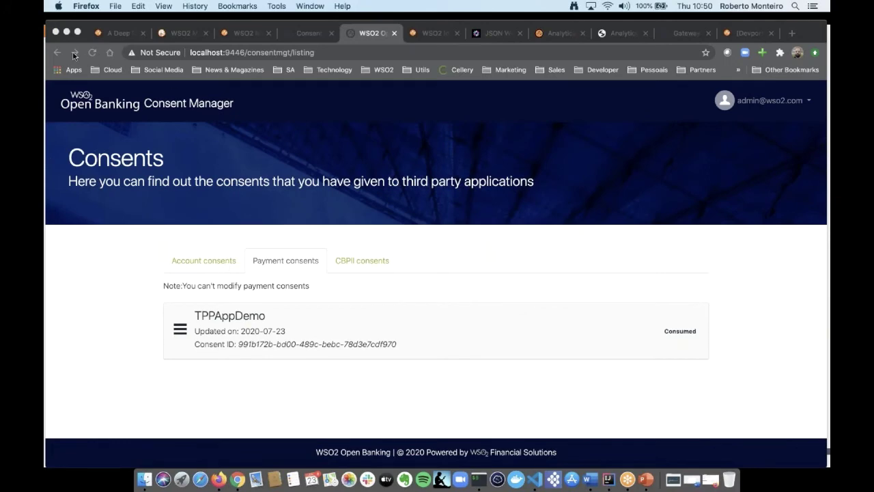
# Step: Bring the Consent Manager forward in full screen and reload the payment consents list
pyautogui.click(78, 35)
pyautogui.click(78, 36)
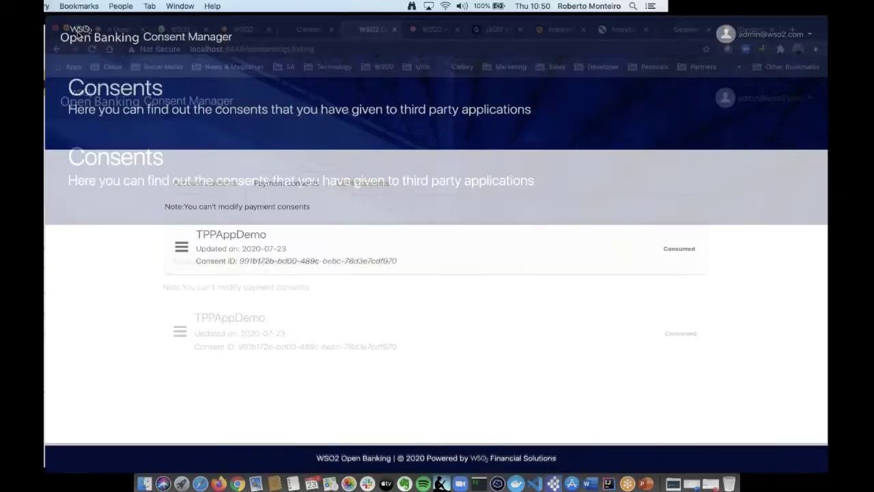
pyautogui.click(224, 185)
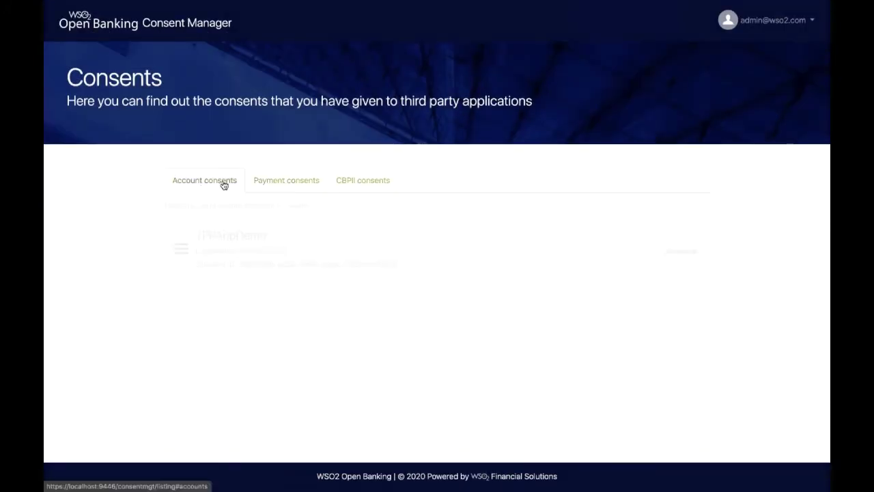
pyautogui.click(260, 183)
pyautogui.moveTo(73, 4)
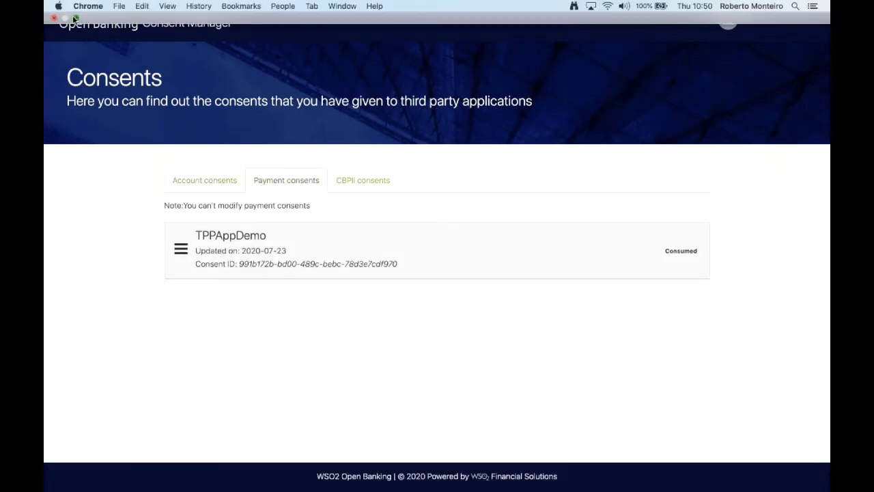
pyautogui.click(75, 19)
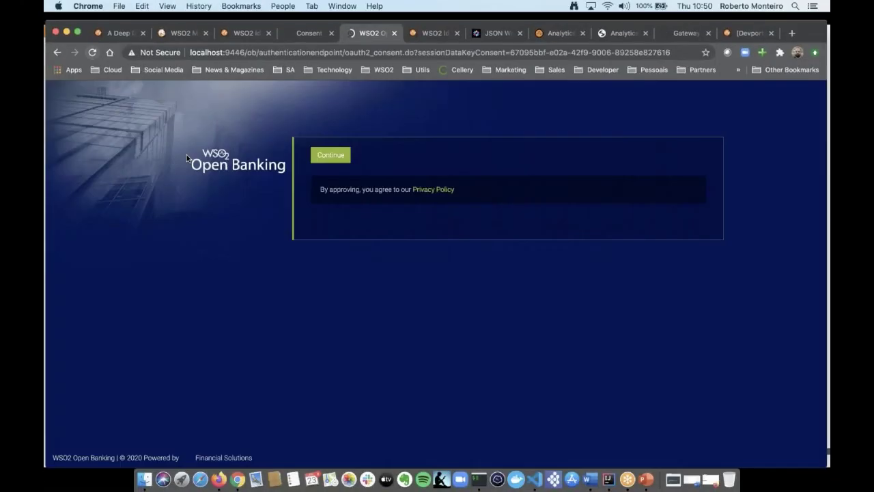
pyautogui.click(280, 260)
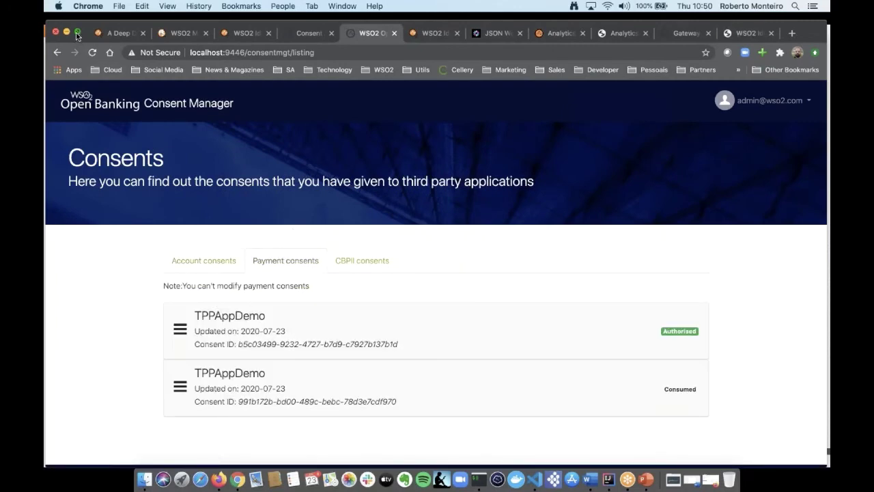
pyautogui.click(77, 34)
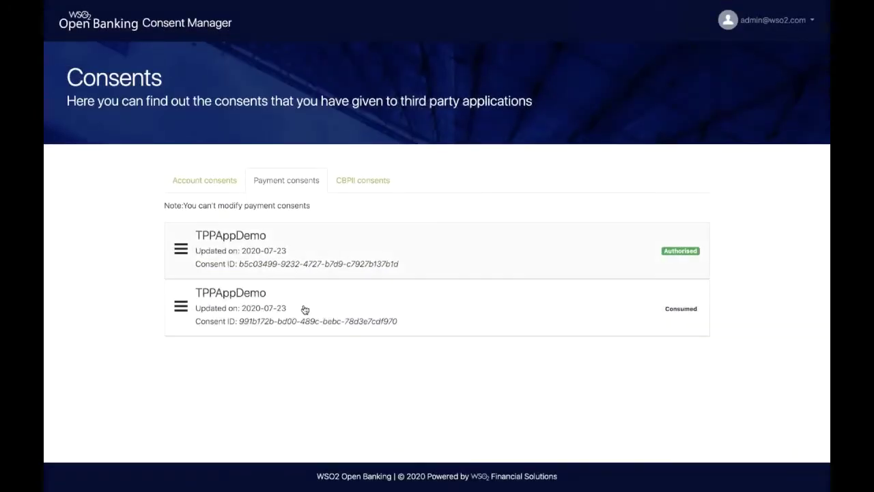
# Step: Inspect payment details of the Consumed and new Authorised consents, then show the account consents
pyautogui.click(304, 310)
pyautogui.click(304, 264)
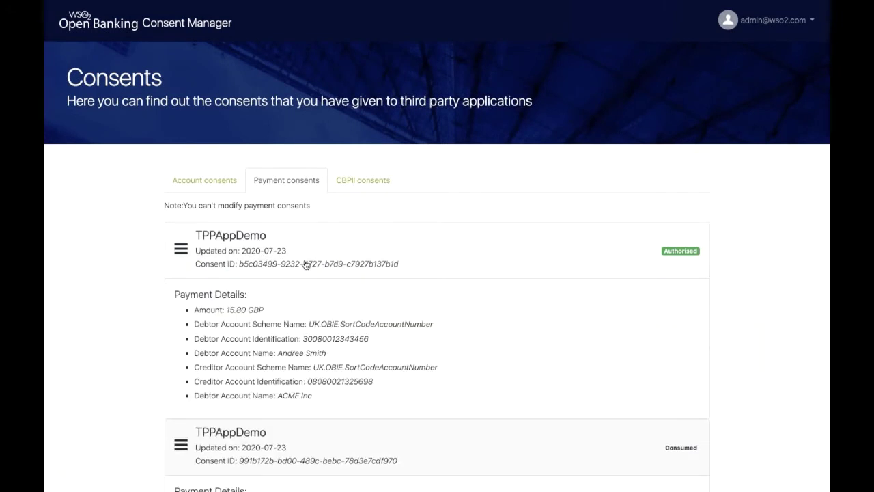
pyautogui.click(305, 264)
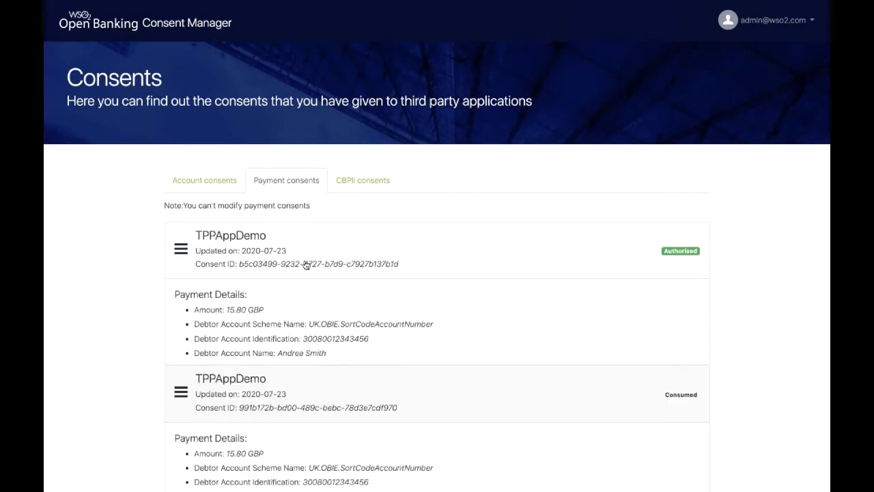
pyautogui.click(231, 183)
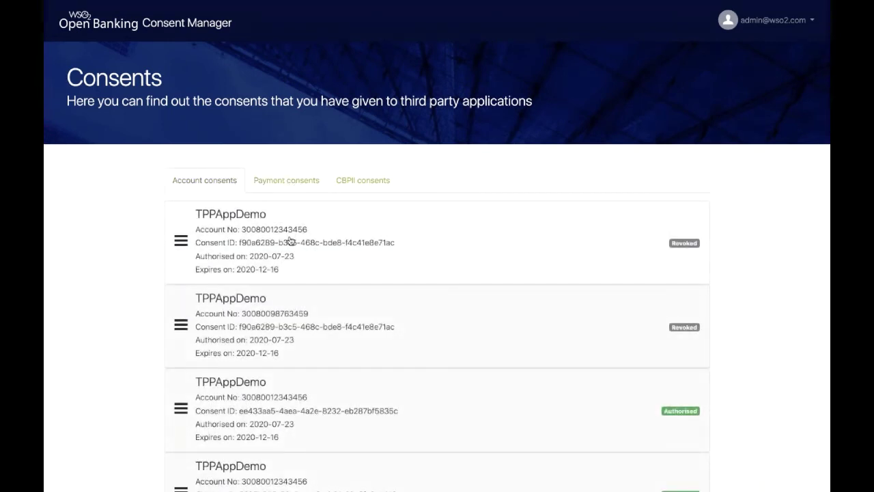